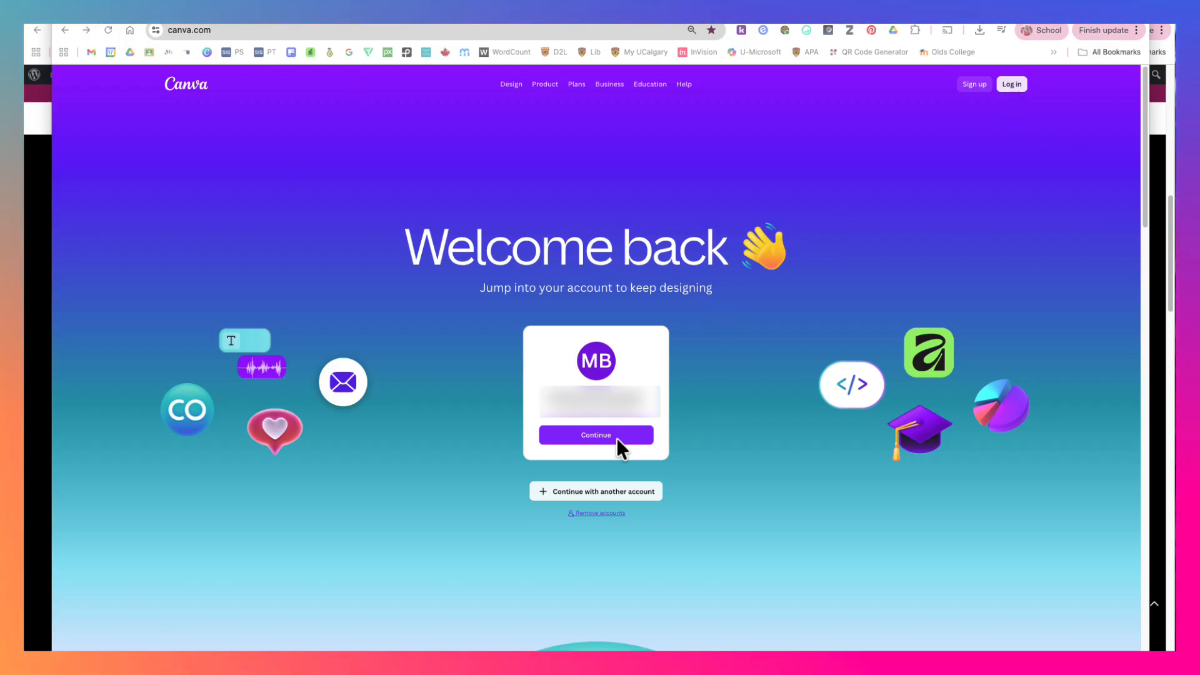
# - Continue into Canva with the remembered account
pyautogui.click(591, 435)
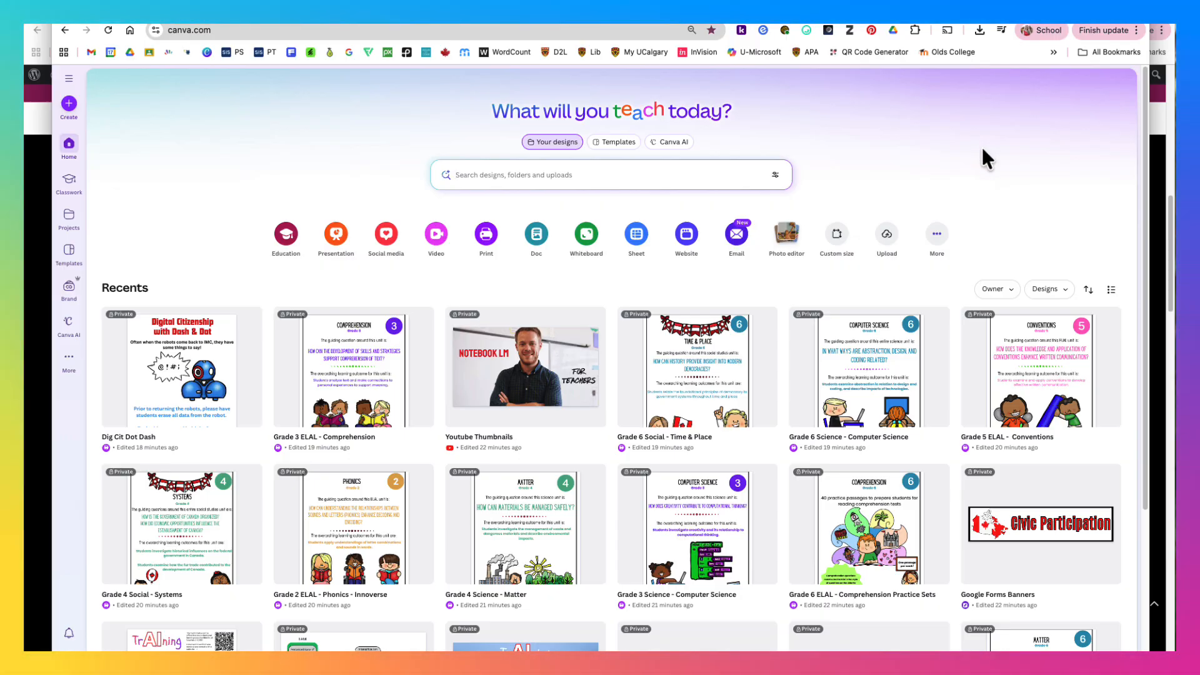
# - Look through the recent designs on the home page
pyautogui.scroll(-3, 974, 143)
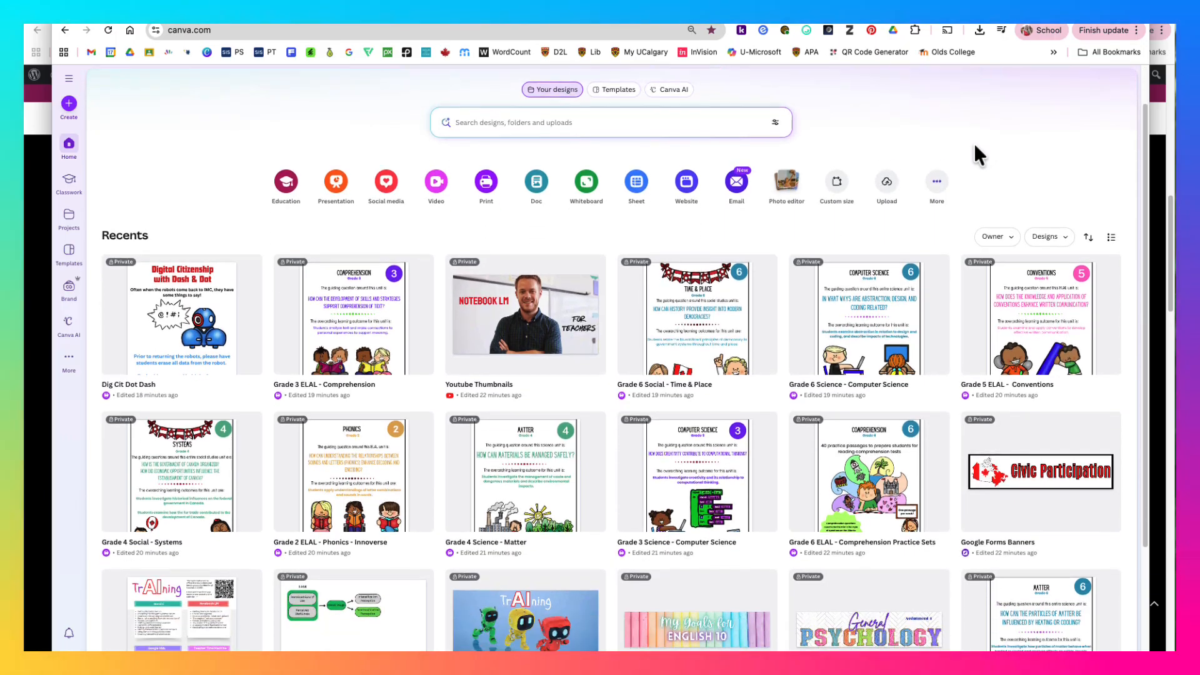
pyautogui.scroll(-3, 963, 181)
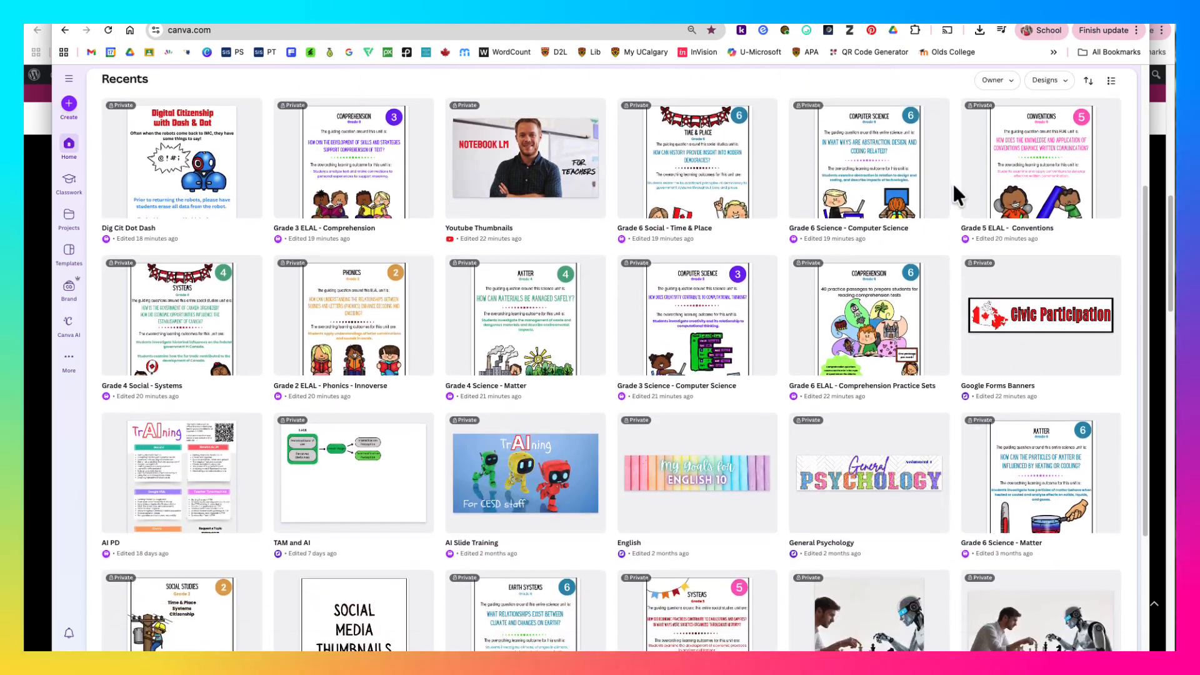
pyautogui.scroll(-5, 956, 187)
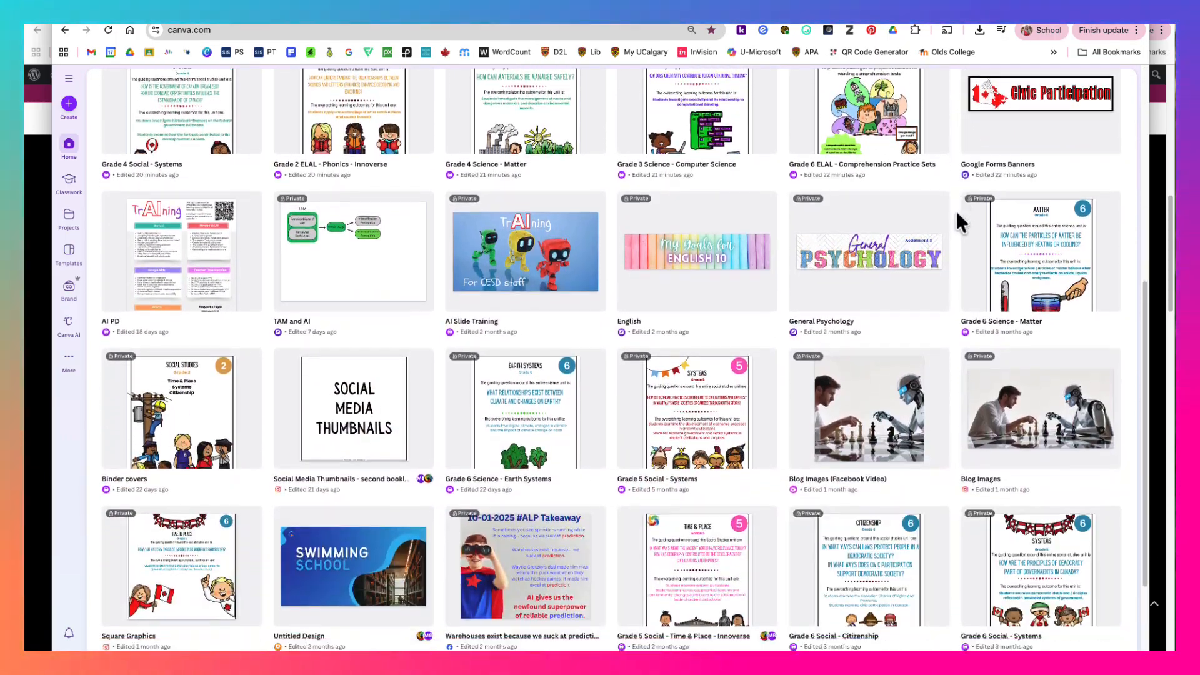
pyautogui.scroll(-5, 958, 214)
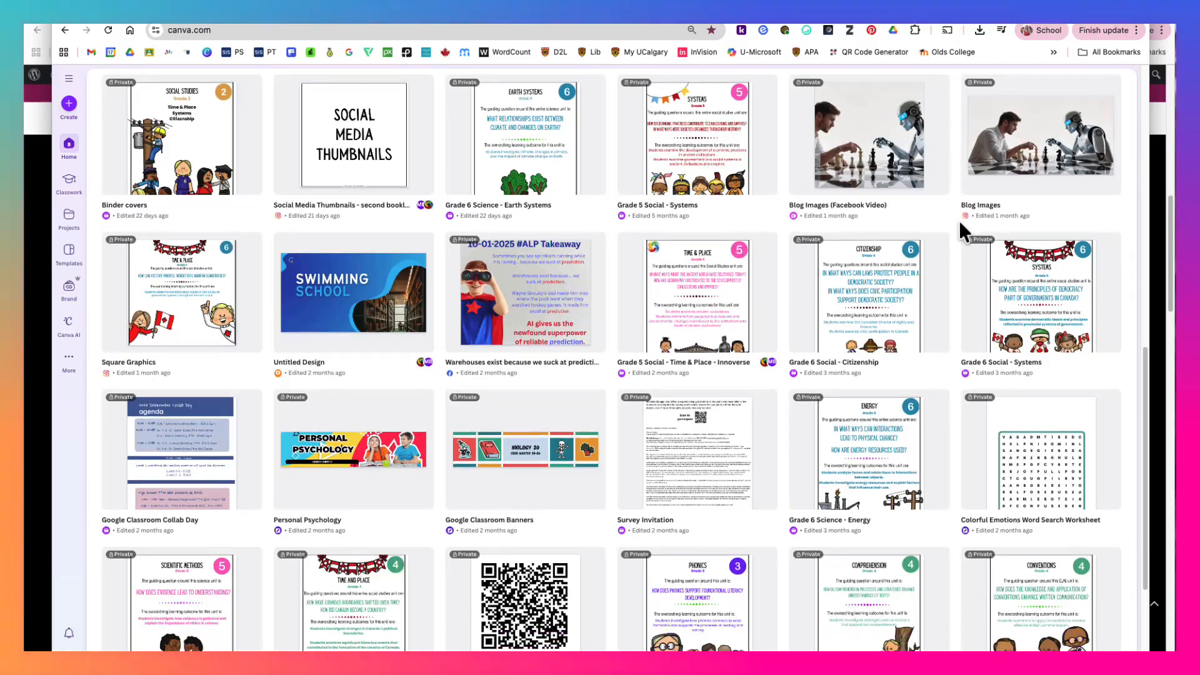
pyautogui.scroll(-3, 951, 235)
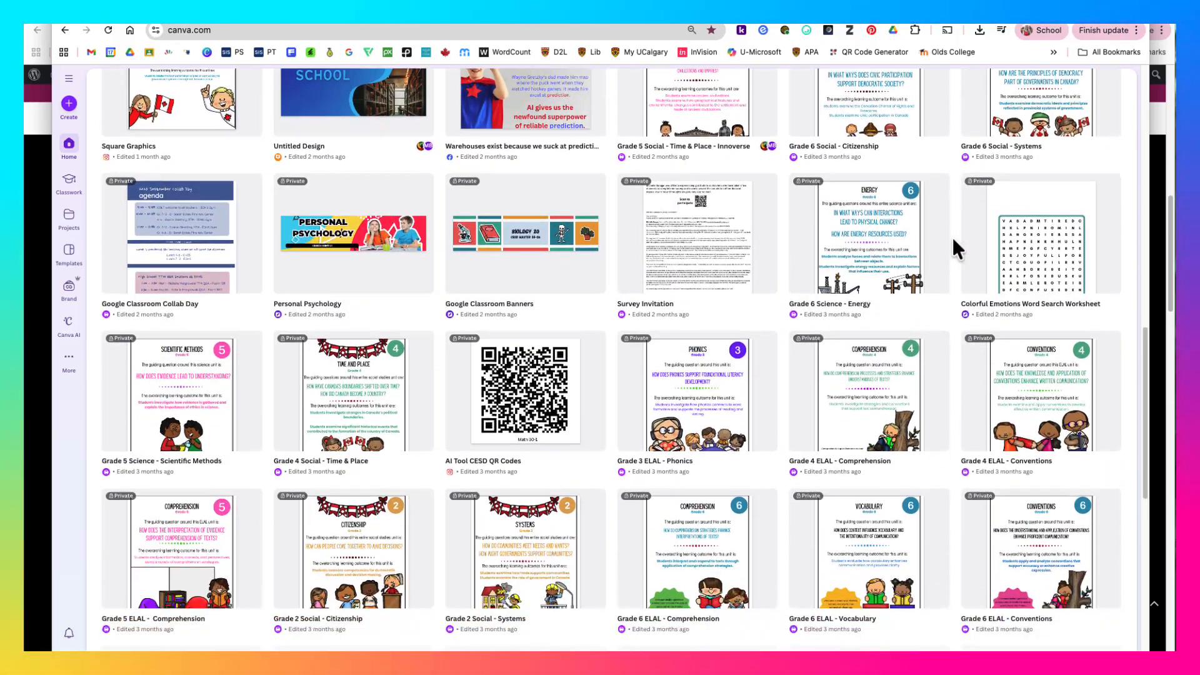
pyautogui.scroll(-5, 954, 238)
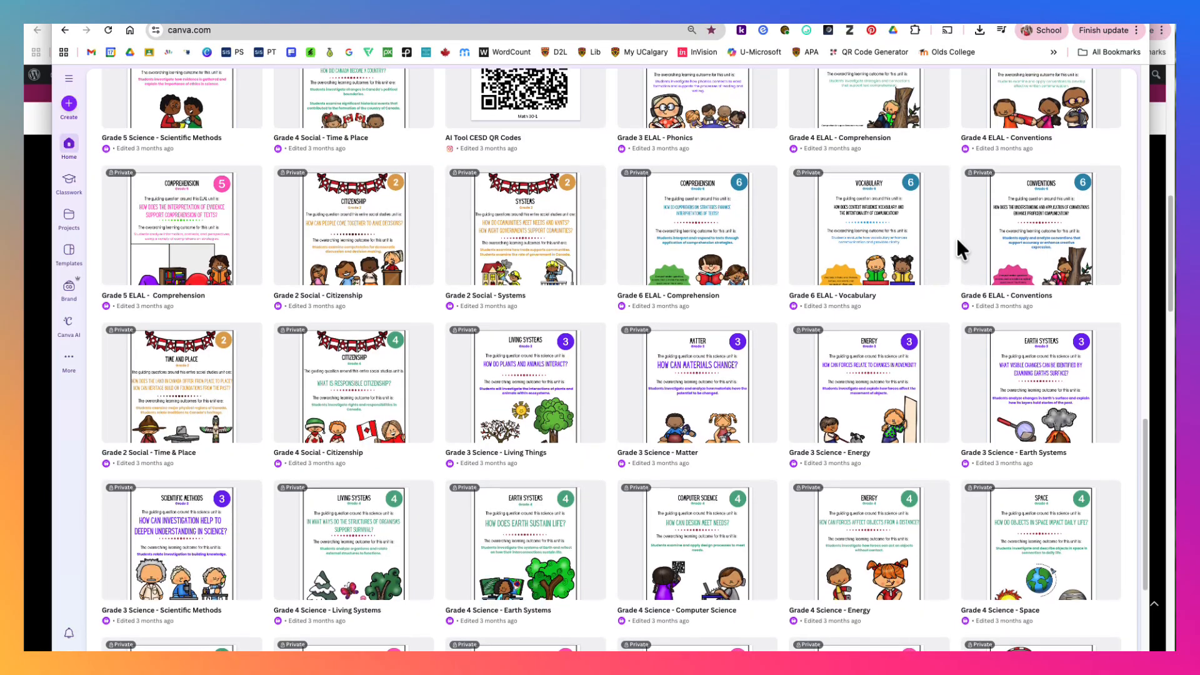
pyautogui.scroll(-2, 958, 241)
pyautogui.scroll(-6, 957, 238)
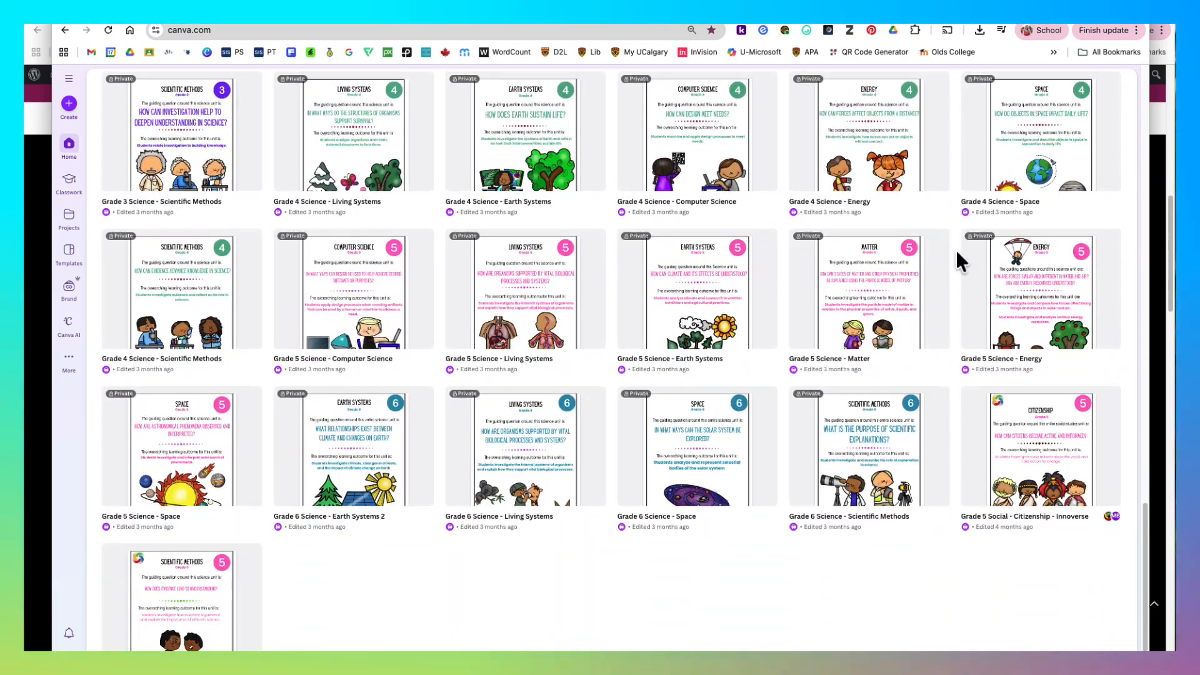
pyautogui.scroll(8, 955, 249)
pyautogui.scroll(6, 955, 249)
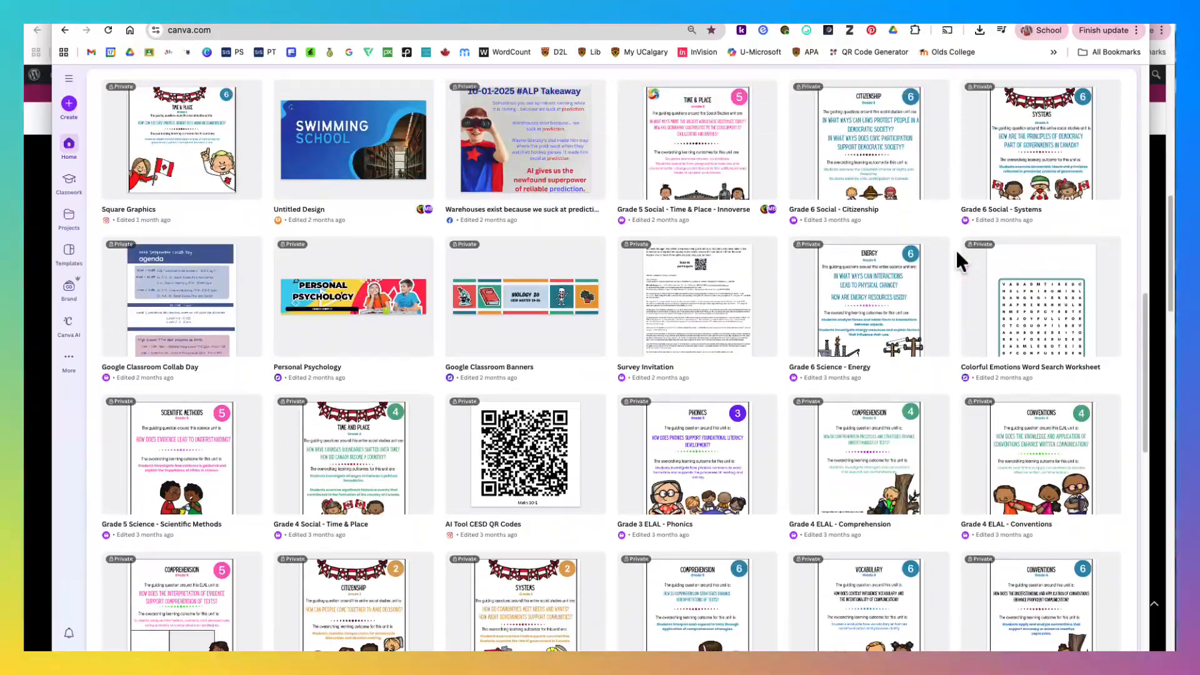
pyautogui.scroll(3, 955, 250)
pyautogui.scroll(4, 955, 250)
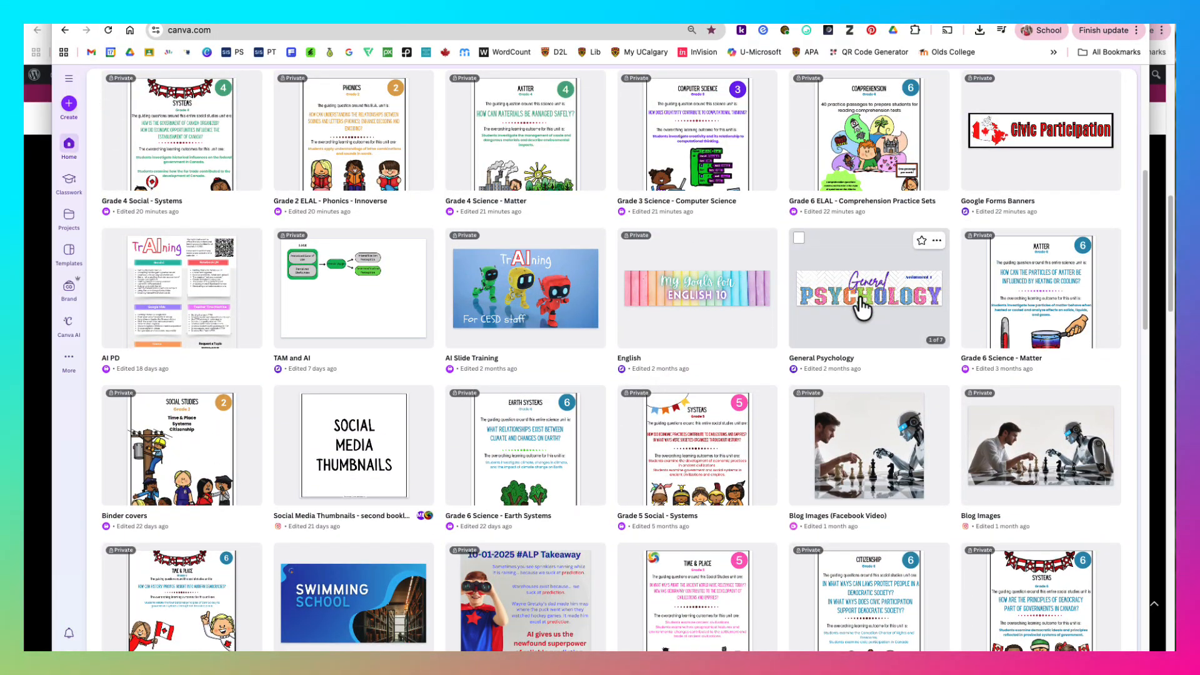
pyautogui.scroll(6, 774, 376)
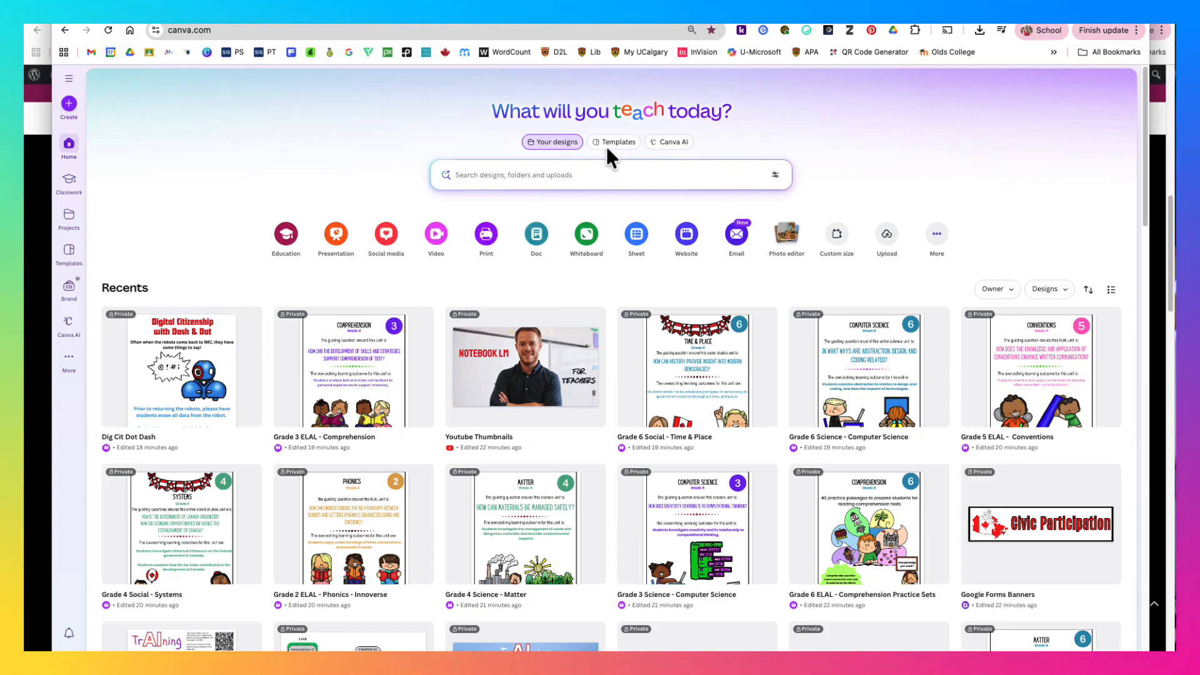
# - Browse the Education Flyer templates and preview the green classroom schedule poster
pyautogui.click(628, 143)
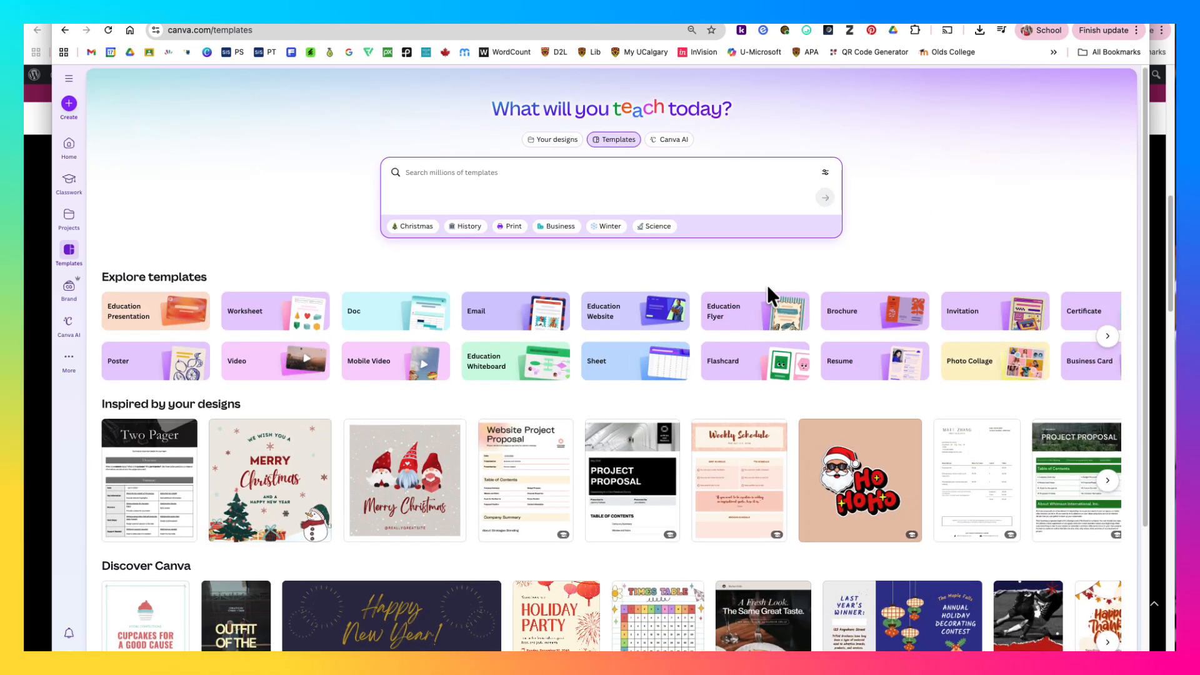
pyautogui.click(733, 321)
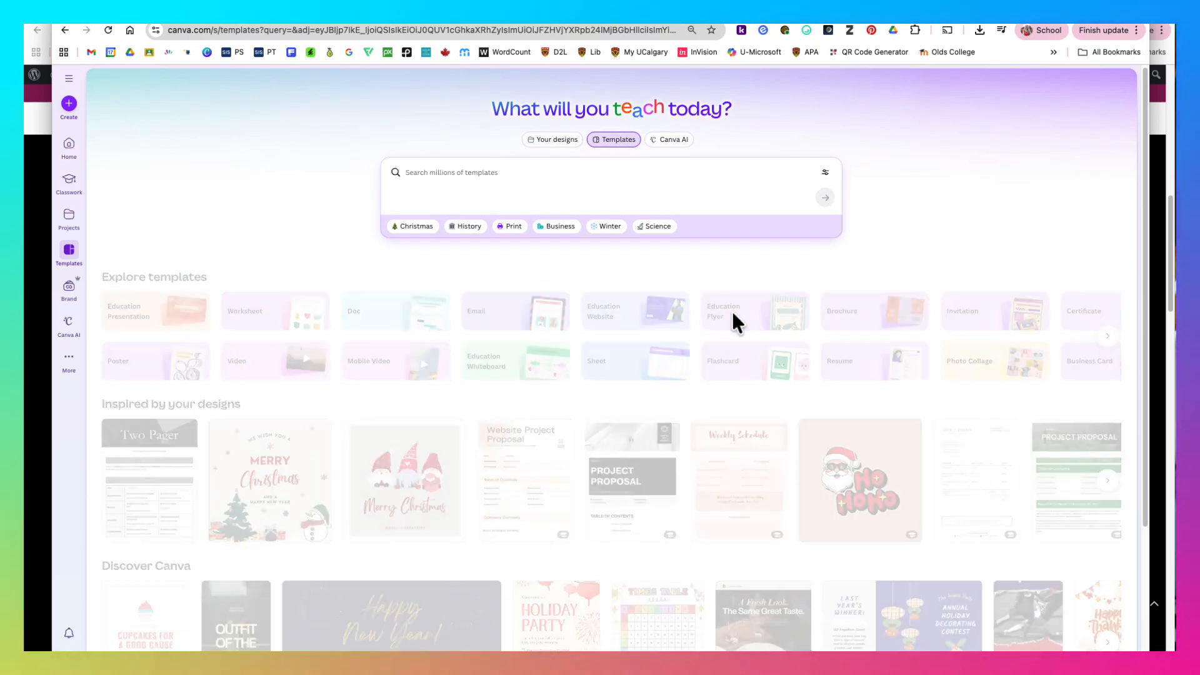
pyautogui.scroll(-5, 933, 170)
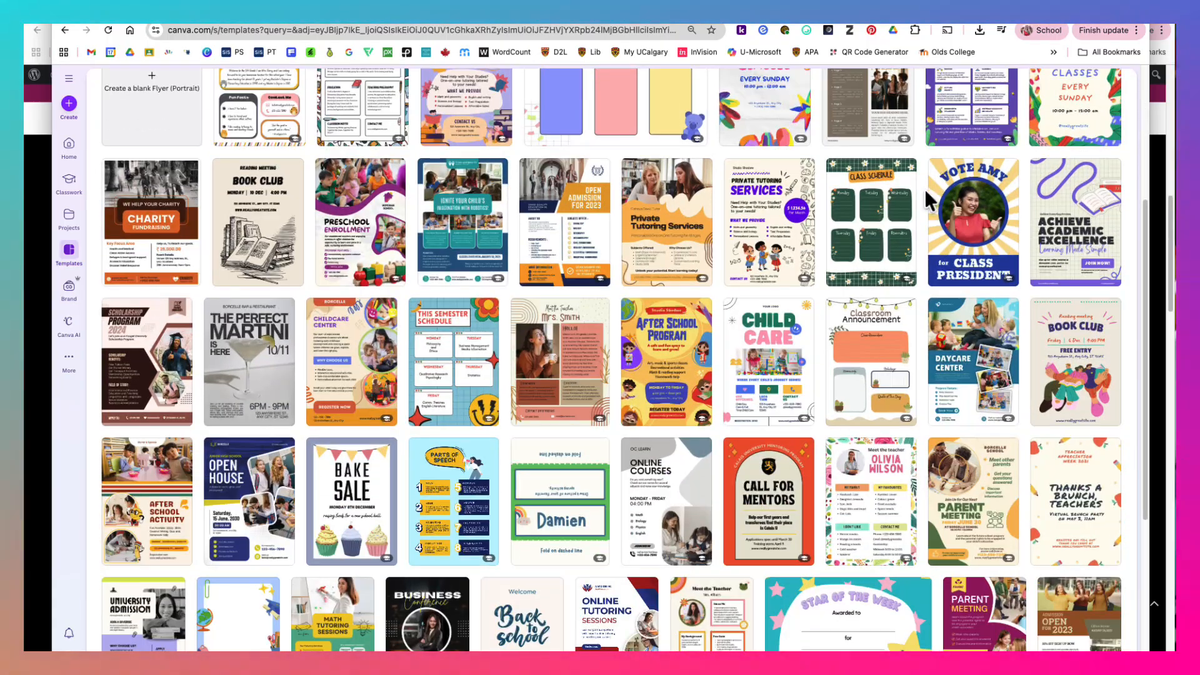
pyautogui.click(863, 238)
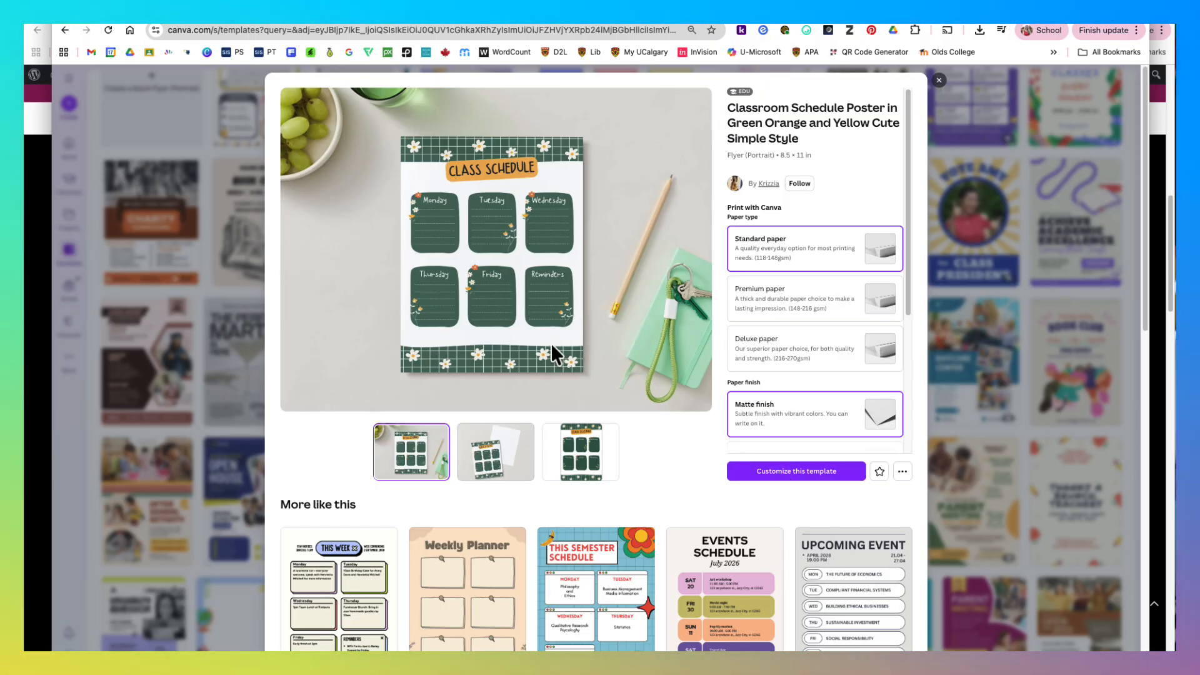
pyautogui.click(939, 79)
pyautogui.scroll(-5, 804, 293)
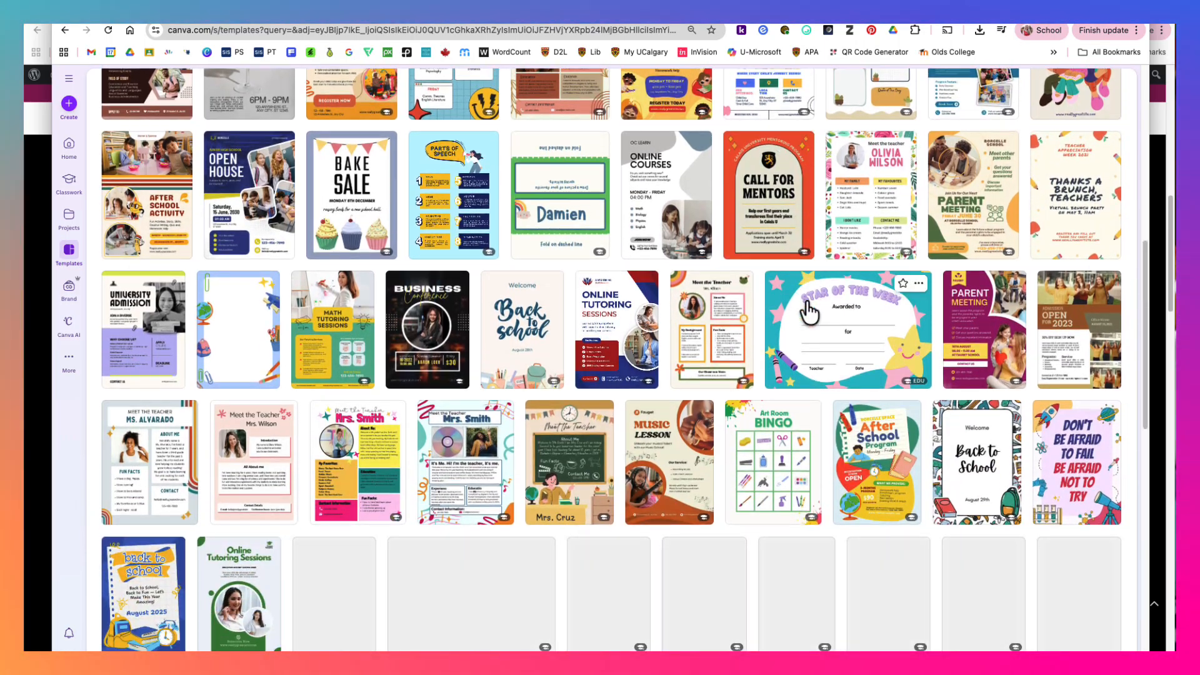
pyautogui.scroll(-3, 803, 313)
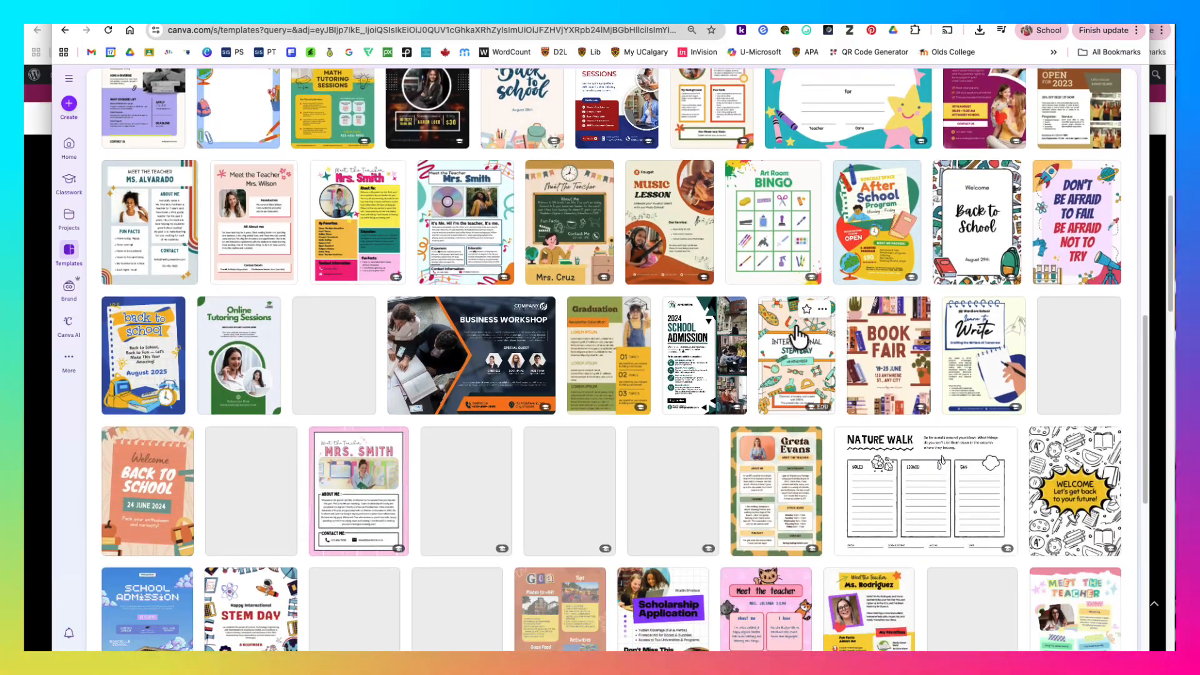
pyautogui.scroll(10, 800, 314)
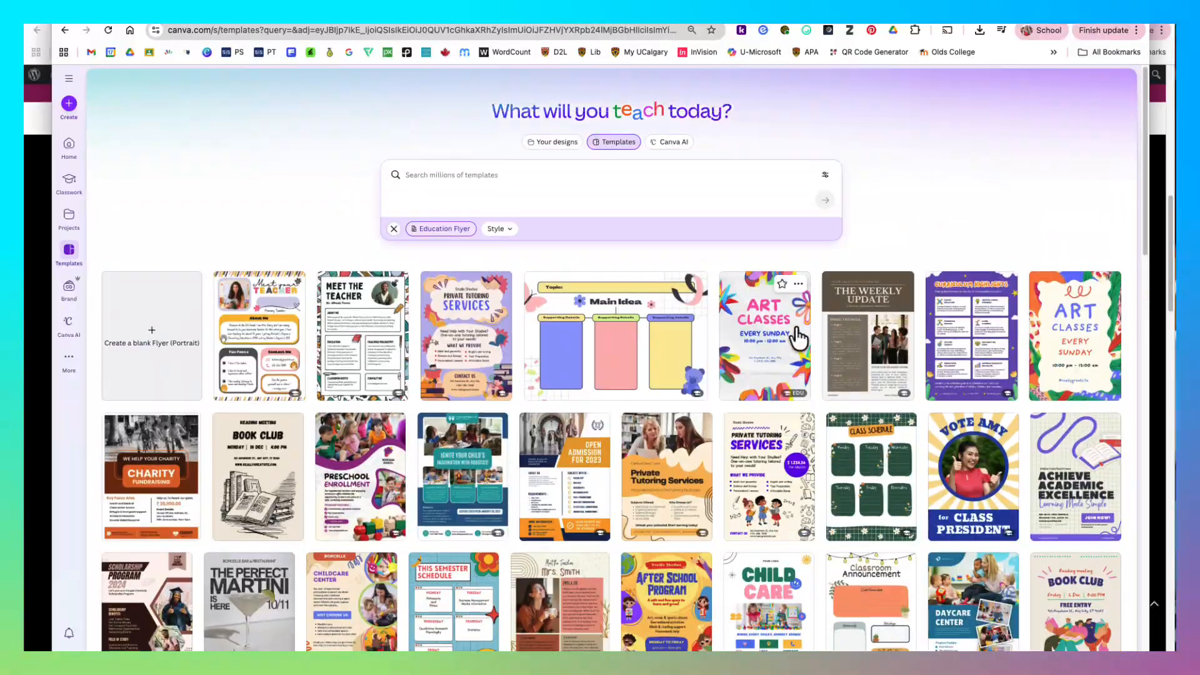
# - Clear the Education Flyer filter and search the templates for "wordsearch"
pyautogui.click(394, 229)
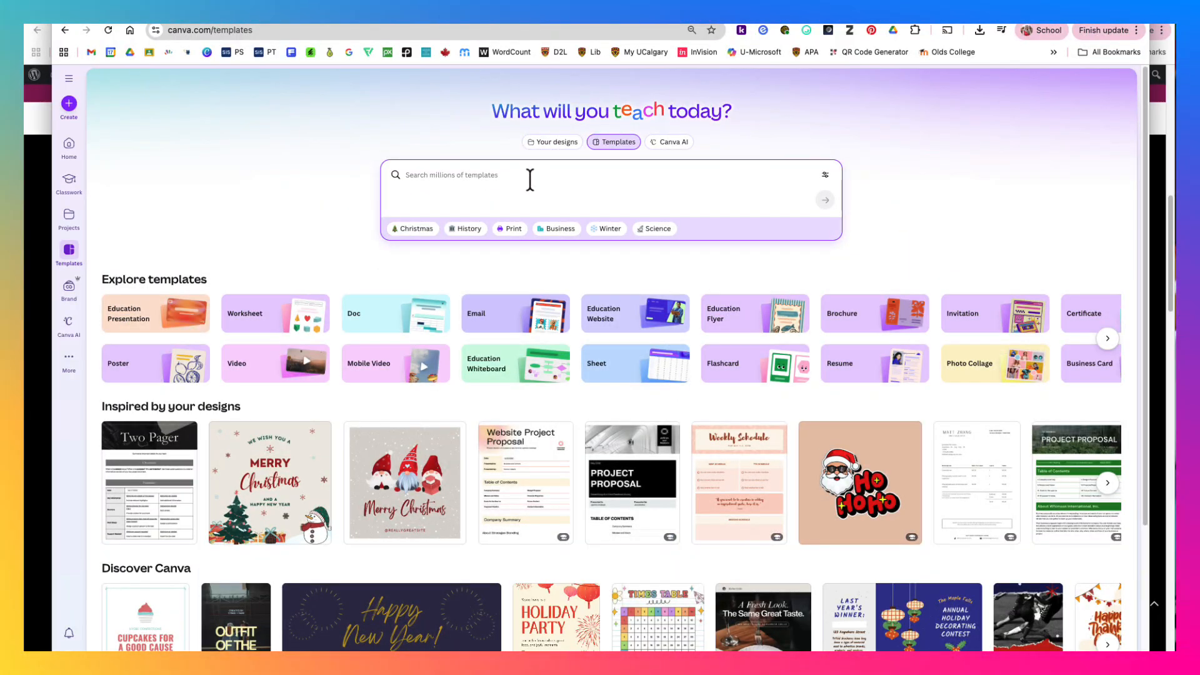
pyautogui.write('wordsearch')
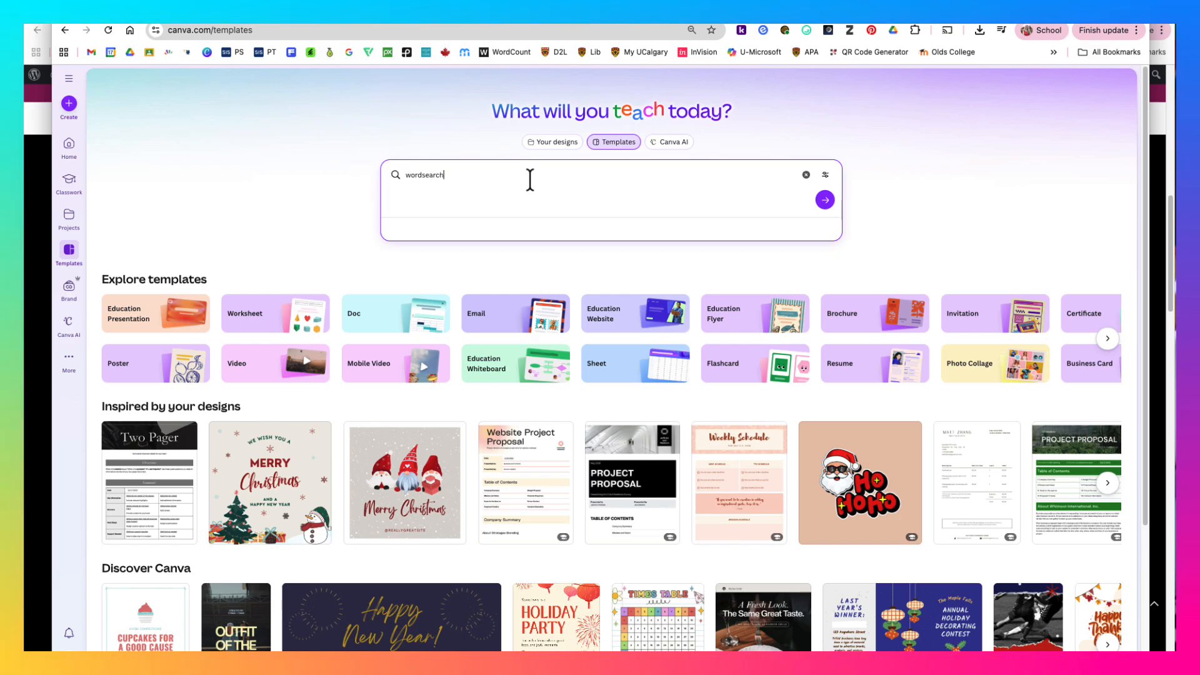
pyautogui.press('Return')
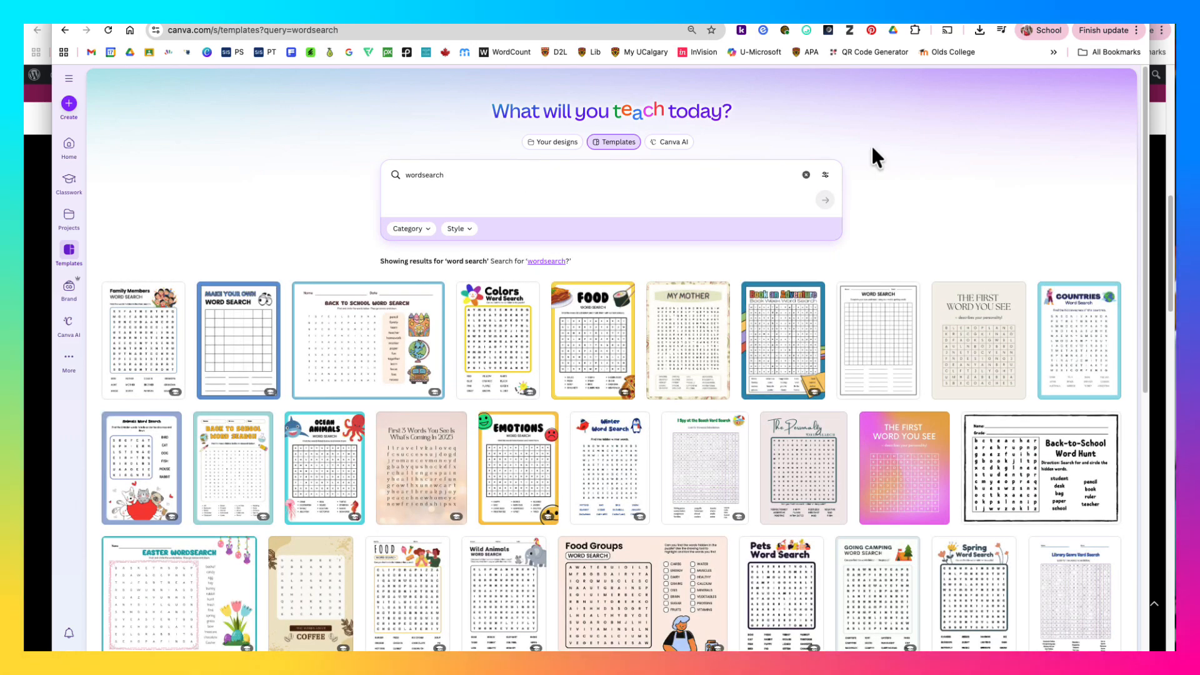
# - Look through the word search templates and preview the Food Word Search Worksheet in Colorful Simple Style
pyautogui.scroll(-5, 888, 400)
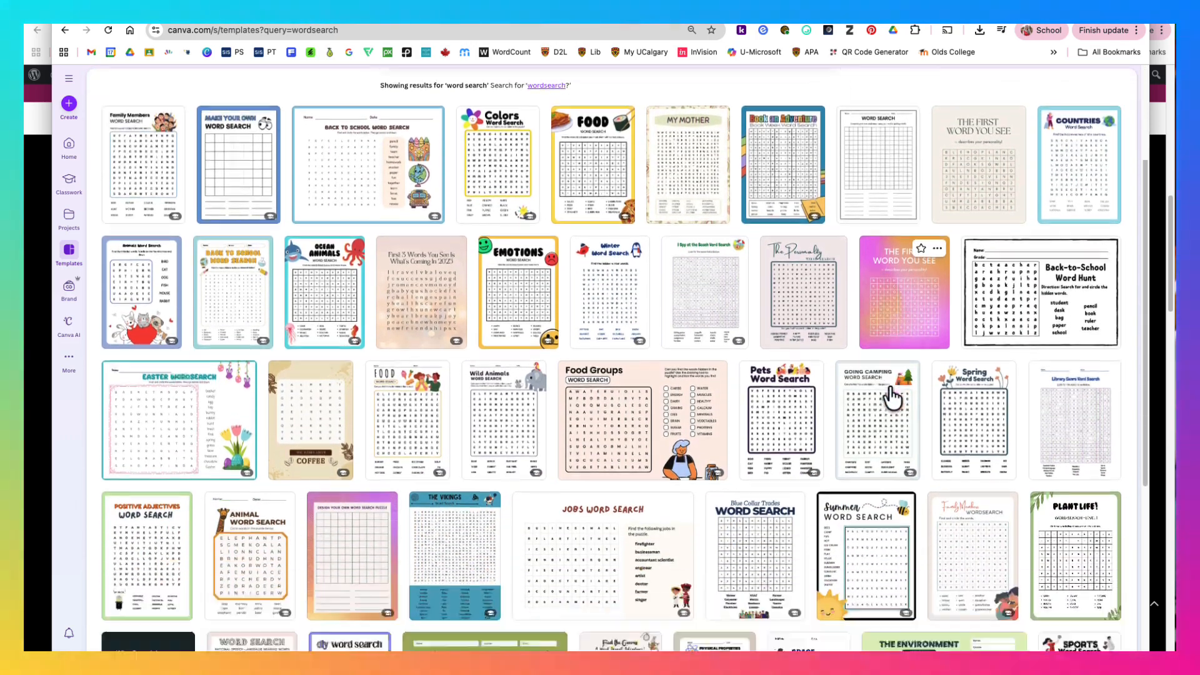
pyautogui.scroll(-3, 892, 400)
pyautogui.scroll(-3, 892, 403)
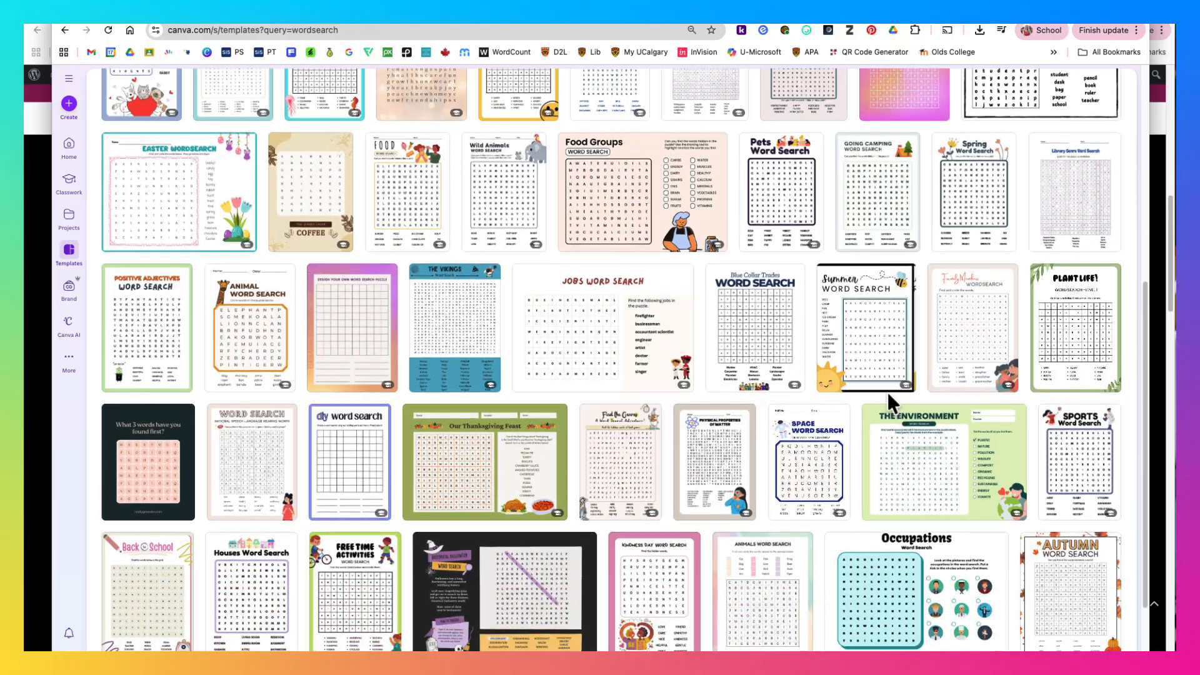
pyautogui.scroll(3, 902, 392)
pyautogui.scroll(2, 902, 393)
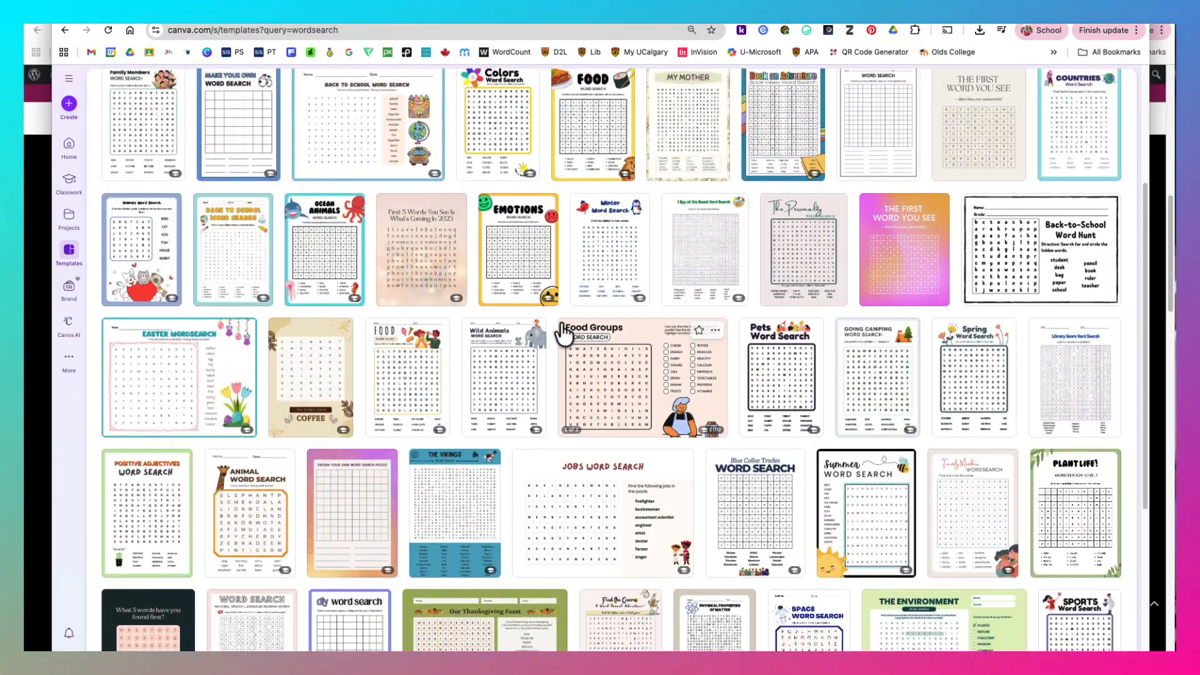
pyautogui.click(421, 390)
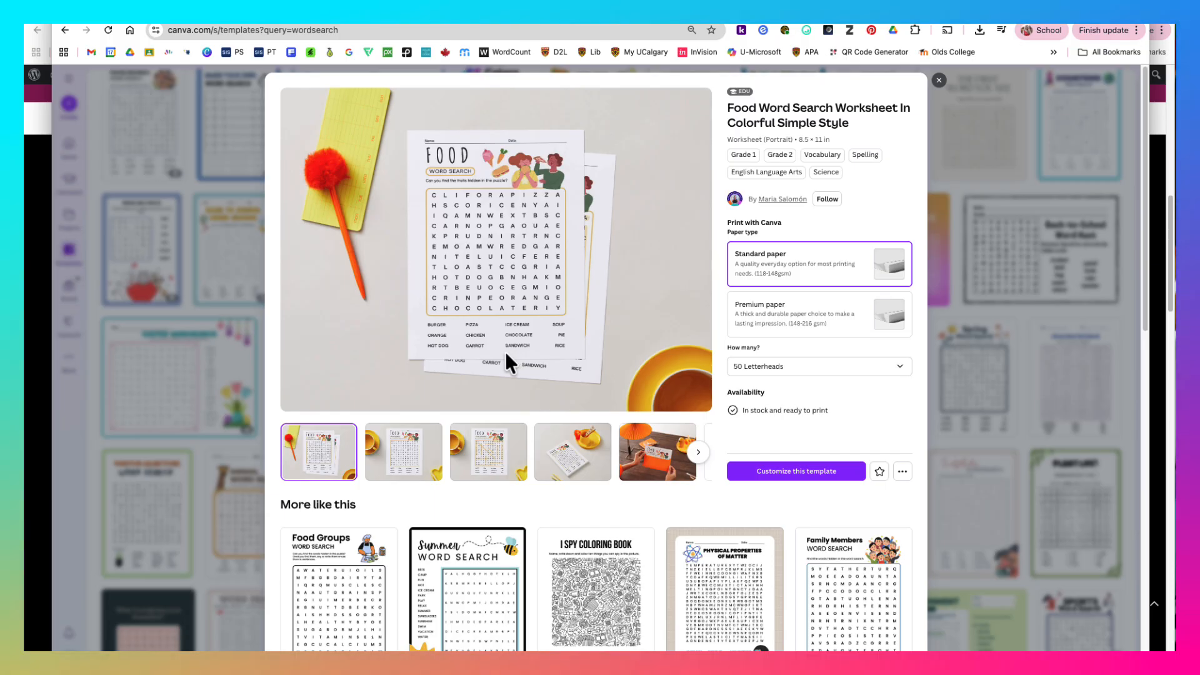
pyautogui.click(938, 81)
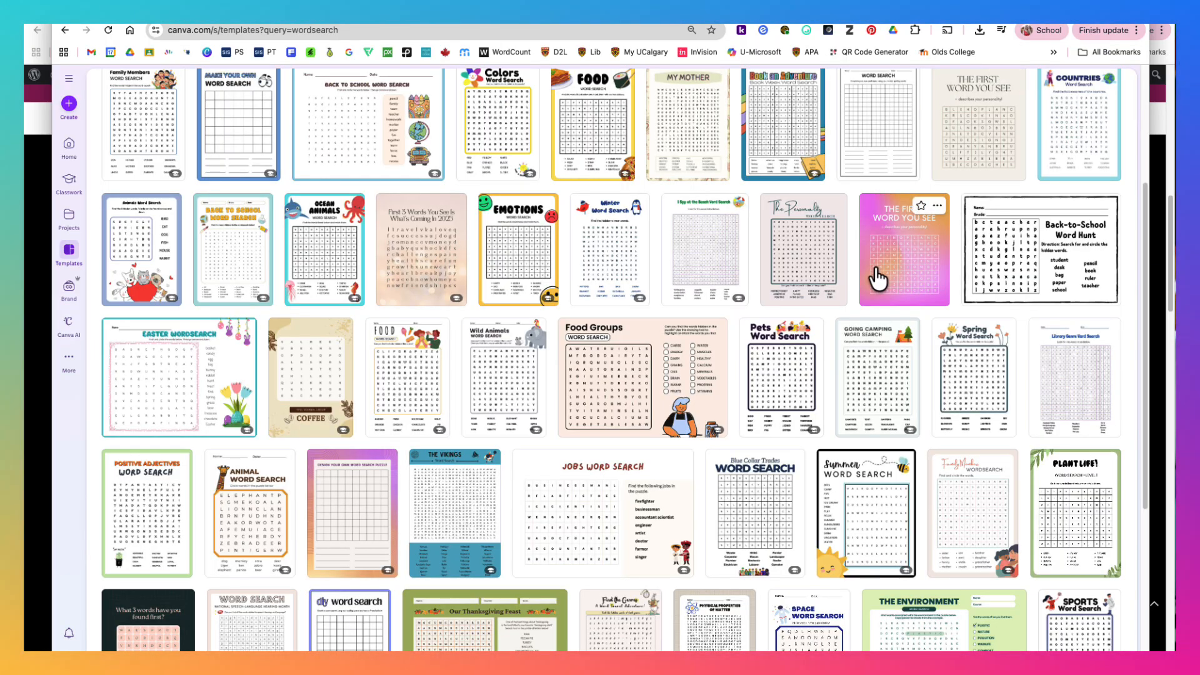
# - Switch from templates to Canva AI and look through its example prompts
pyautogui.scroll(5, 602, 312)
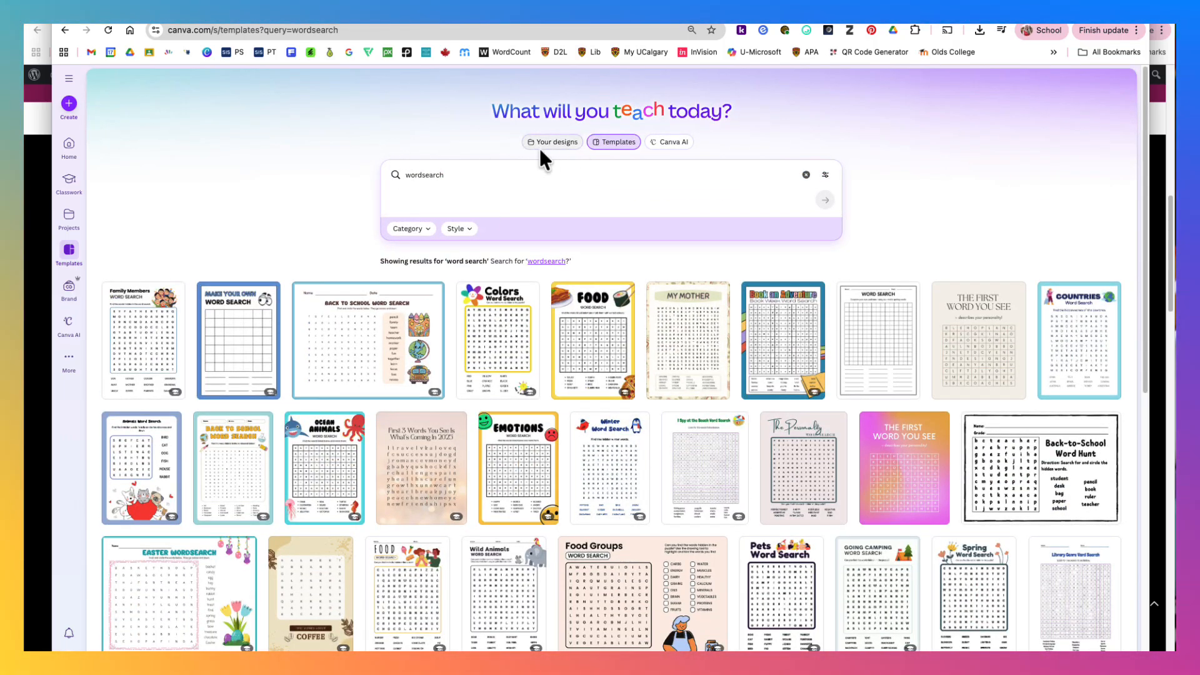
pyautogui.click(678, 144)
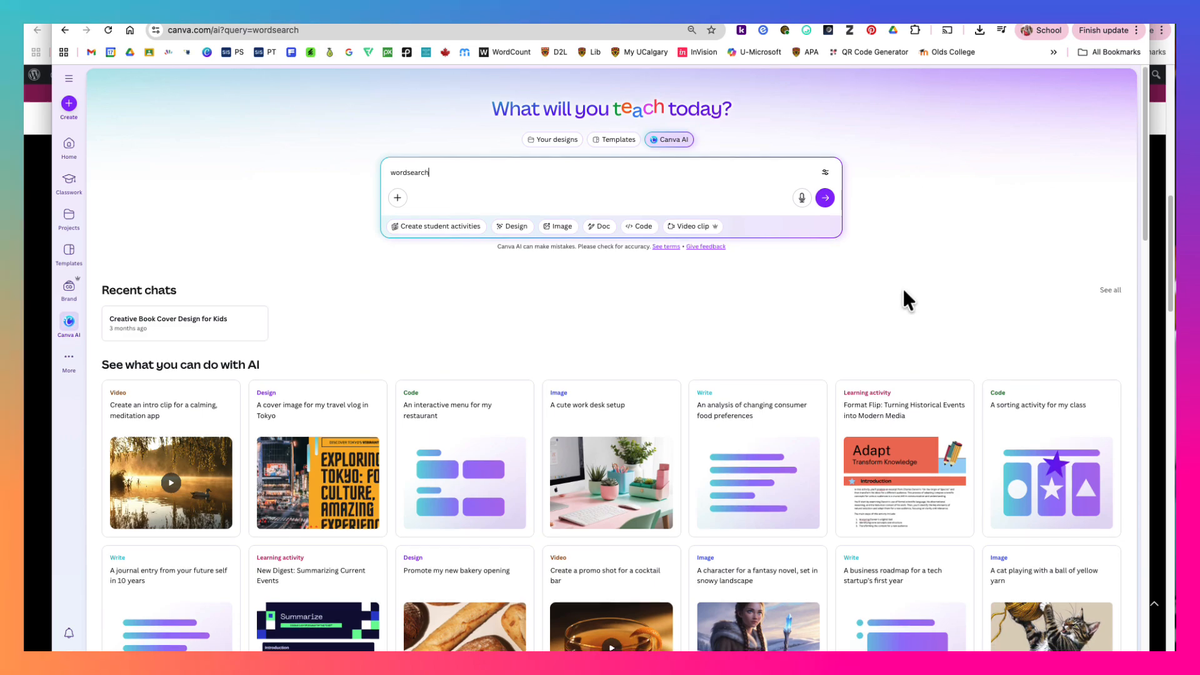
pyautogui.scroll(-2, 906, 299)
pyautogui.scroll(-5, 913, 297)
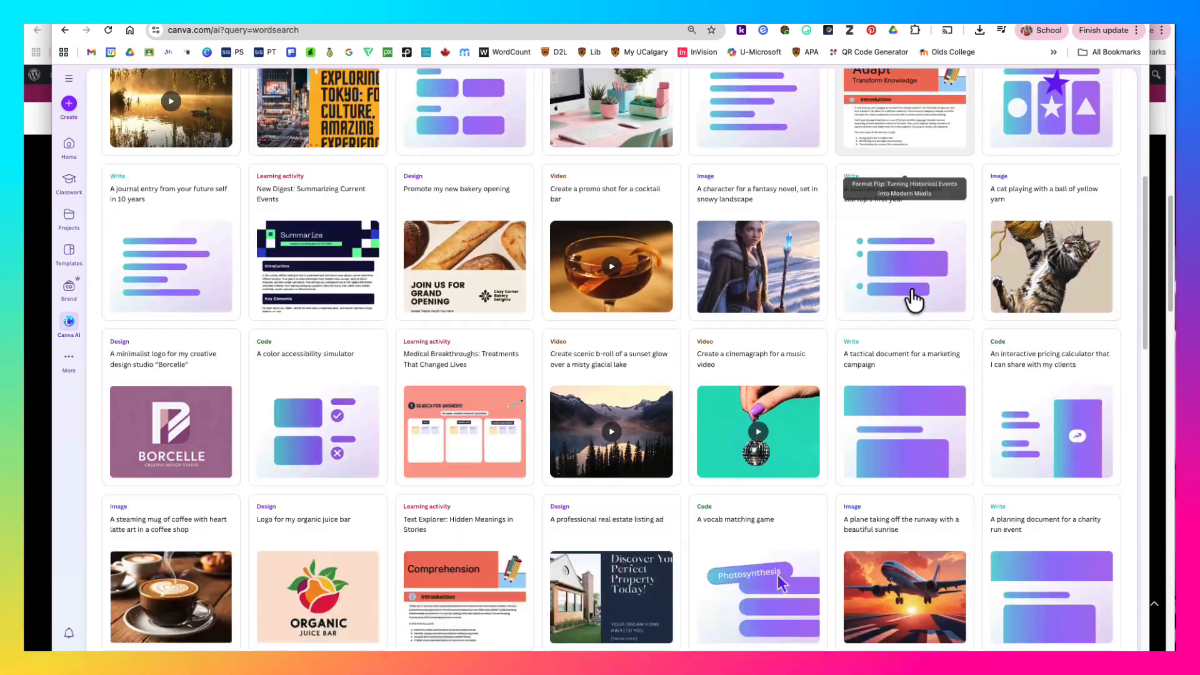
pyautogui.scroll(-4, 913, 299)
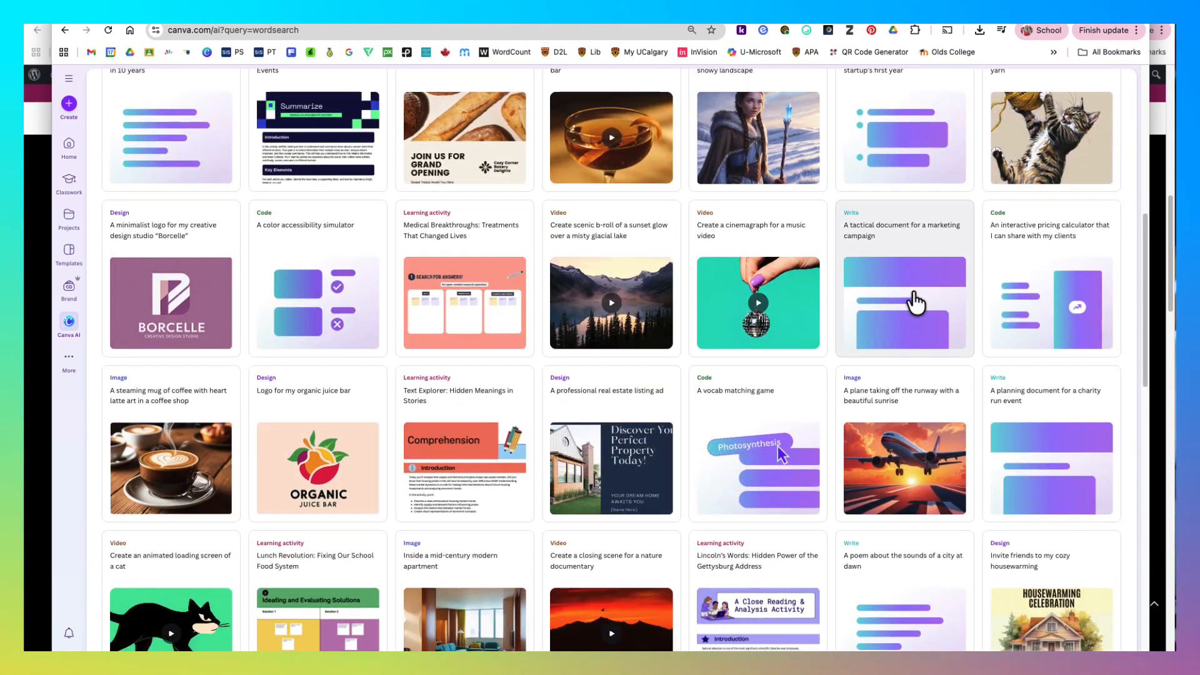
pyautogui.scroll(-3, 913, 299)
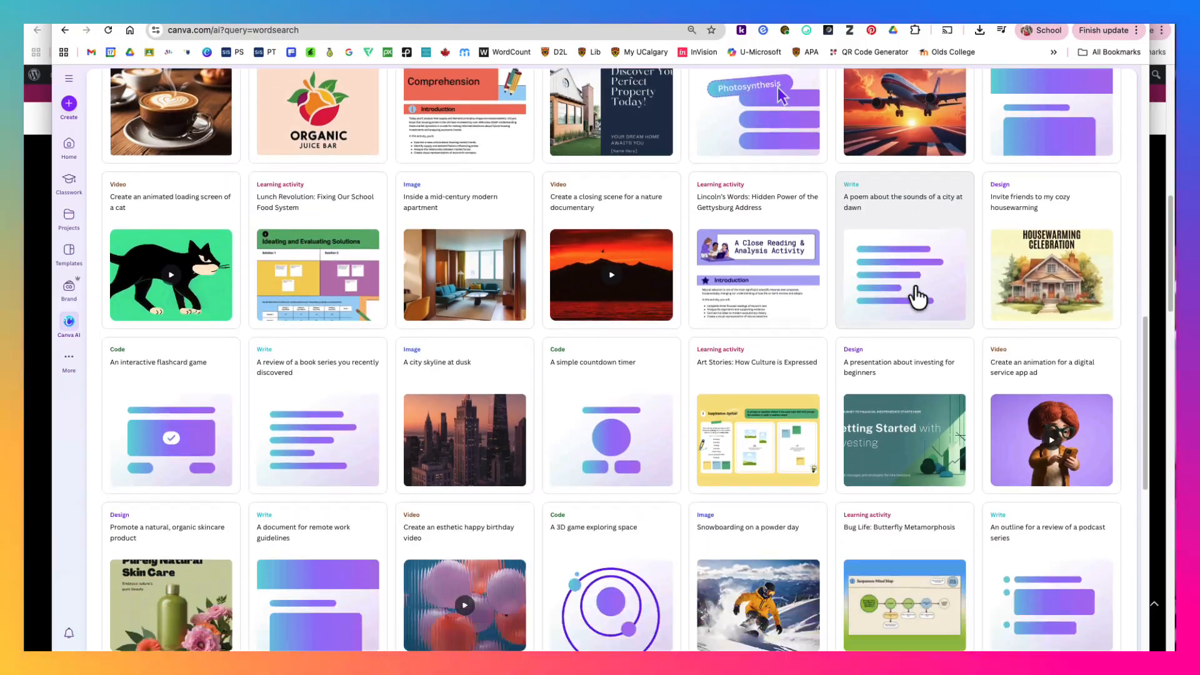
pyautogui.scroll(13, 905, 298)
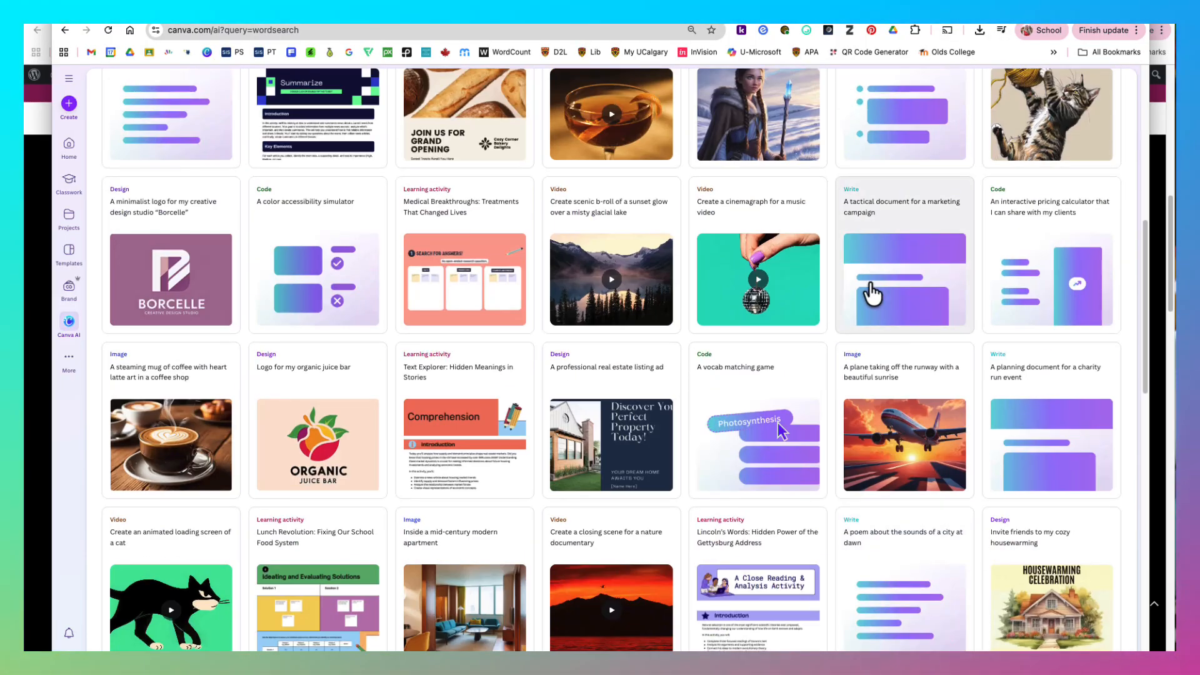
pyautogui.scroll(3, 864, 270)
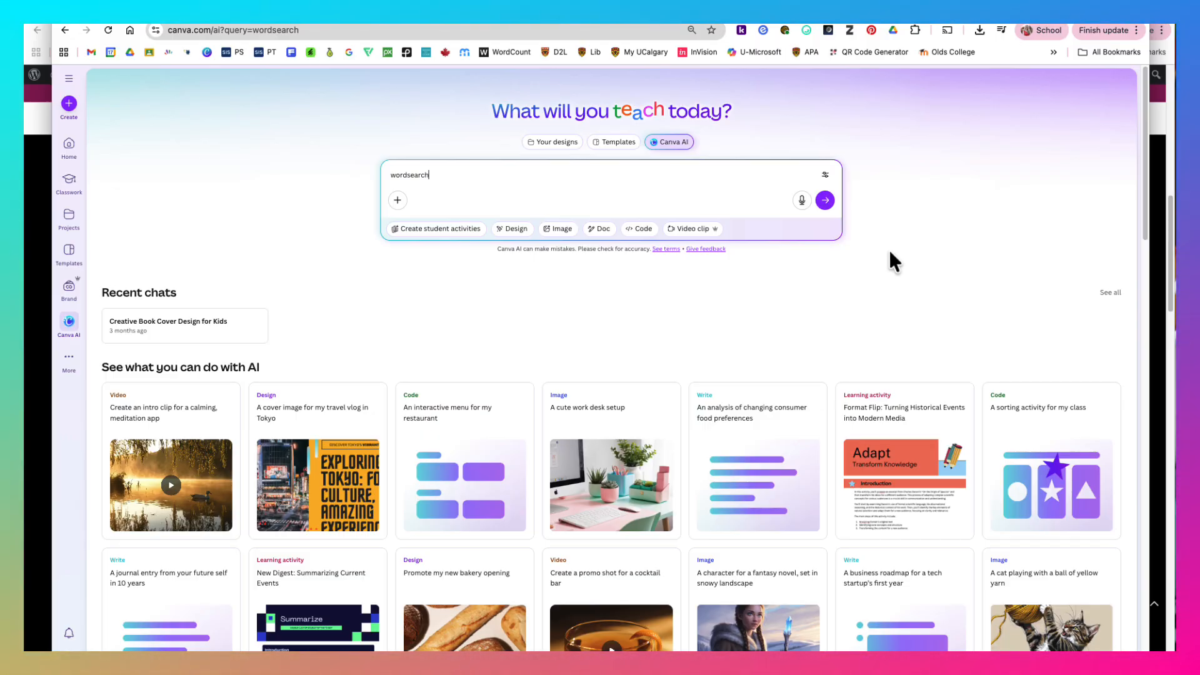
# - Open the design creation options and show the Education category
pyautogui.click(69, 103)
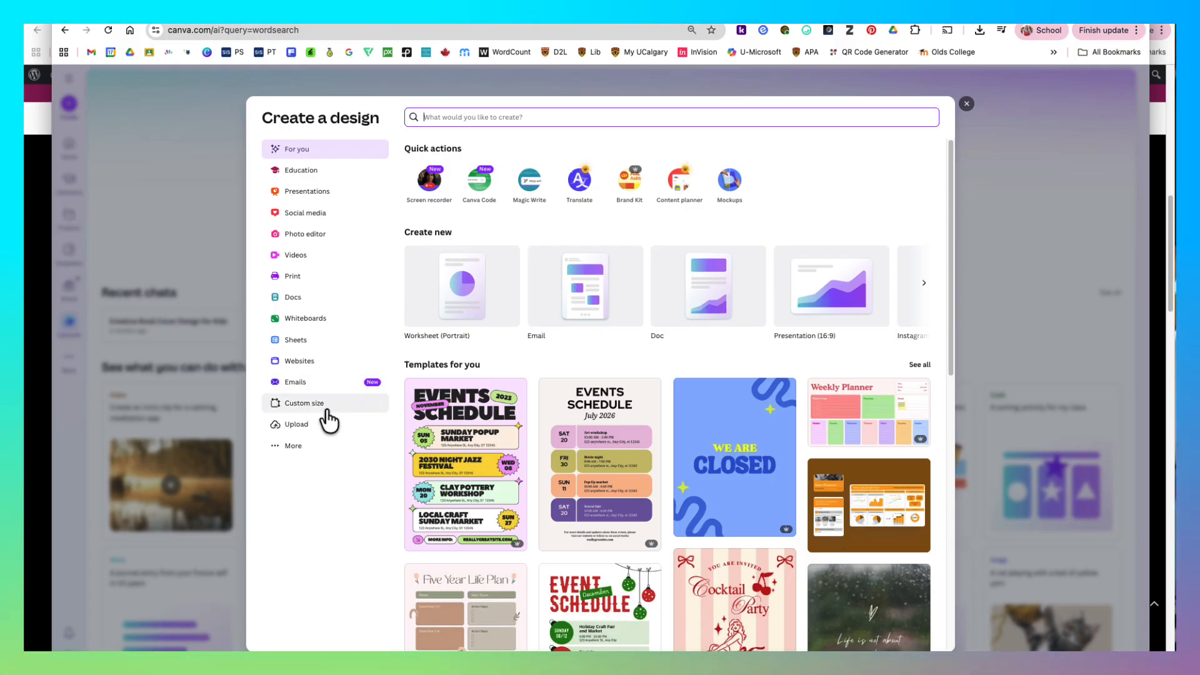
pyautogui.click(309, 174)
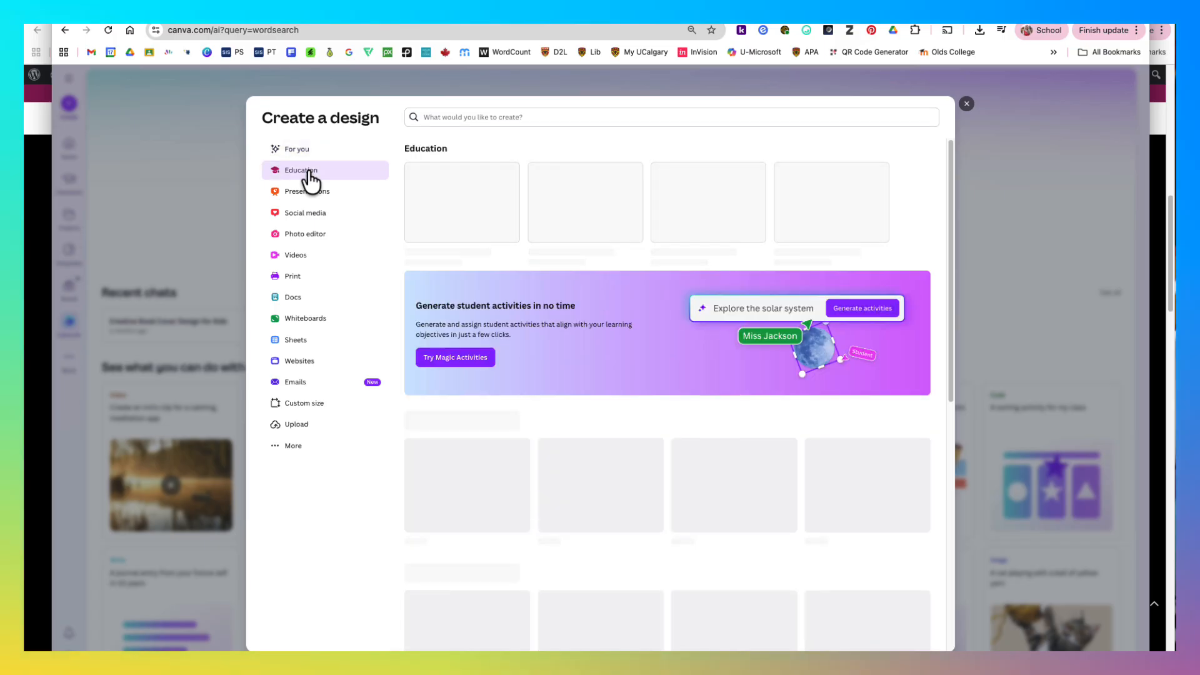
# - Look through the Education templates and the Presentations category for new designs
pyautogui.scroll(-2, 737, 371)
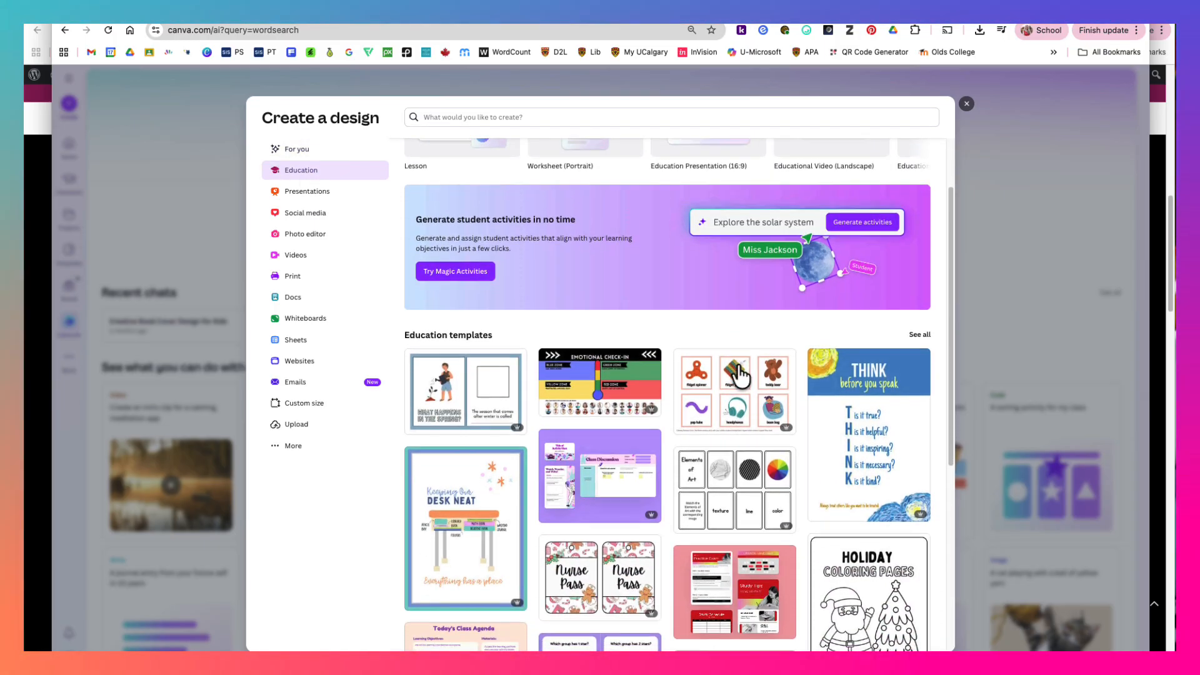
pyautogui.scroll(-3, 738, 369)
pyautogui.scroll(-3, 740, 374)
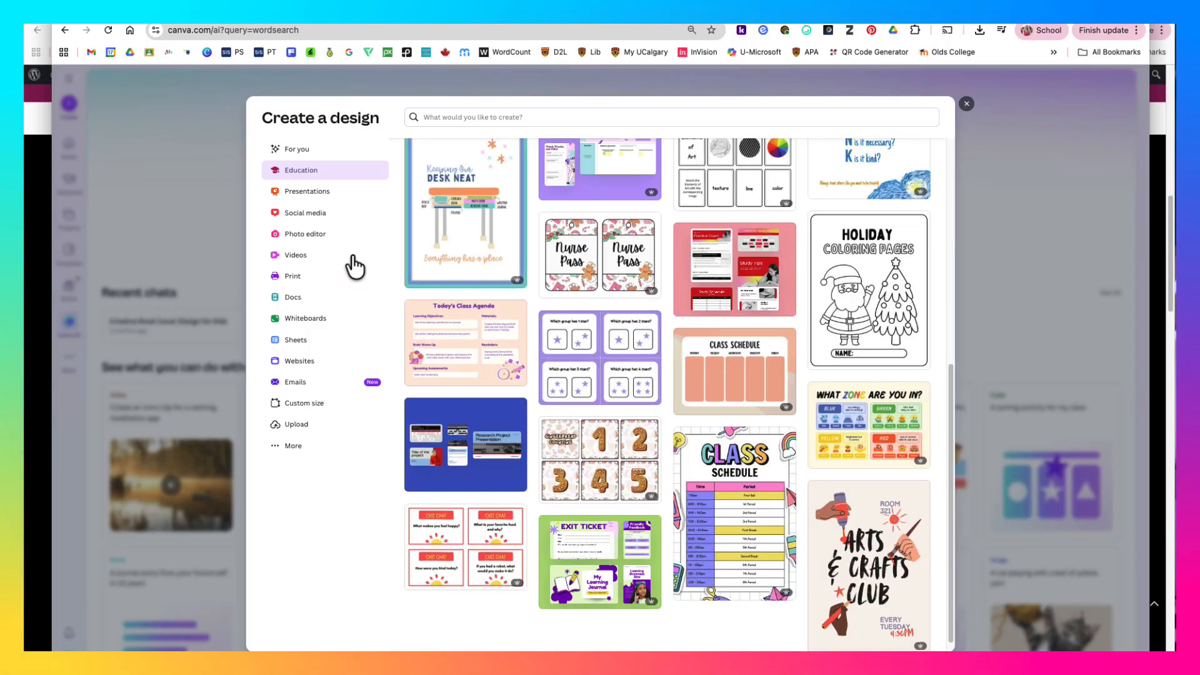
pyautogui.click(299, 191)
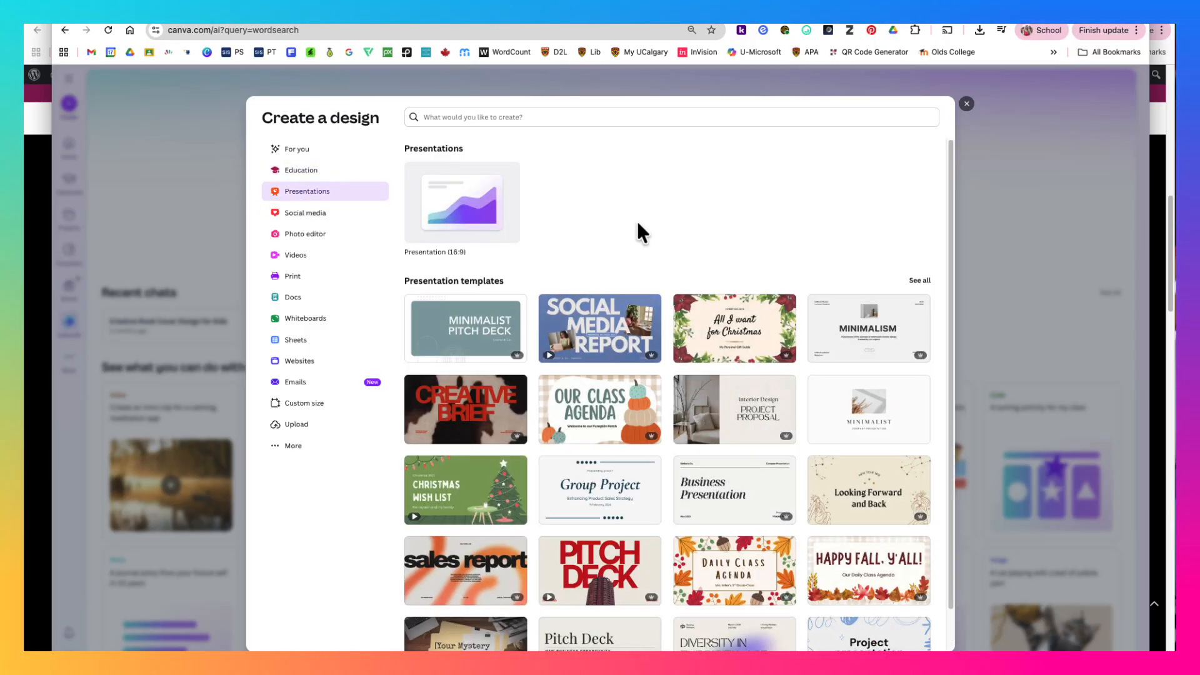
pyautogui.scroll(-1, 781, 293)
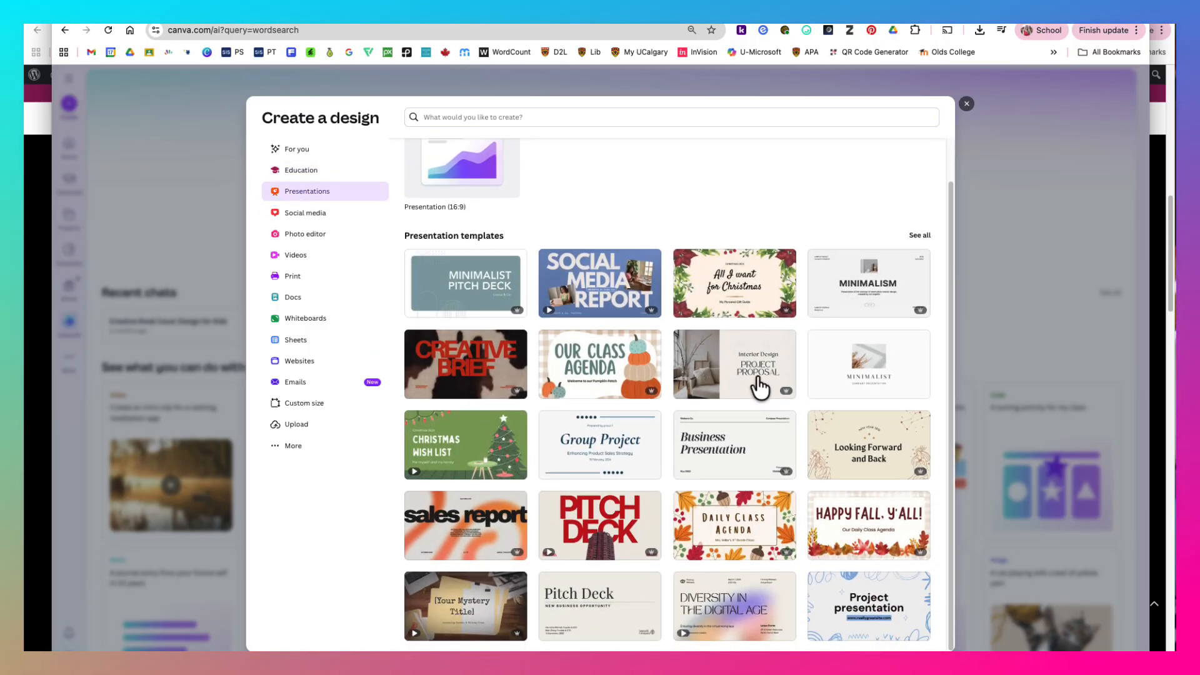
pyautogui.scroll(1, 746, 375)
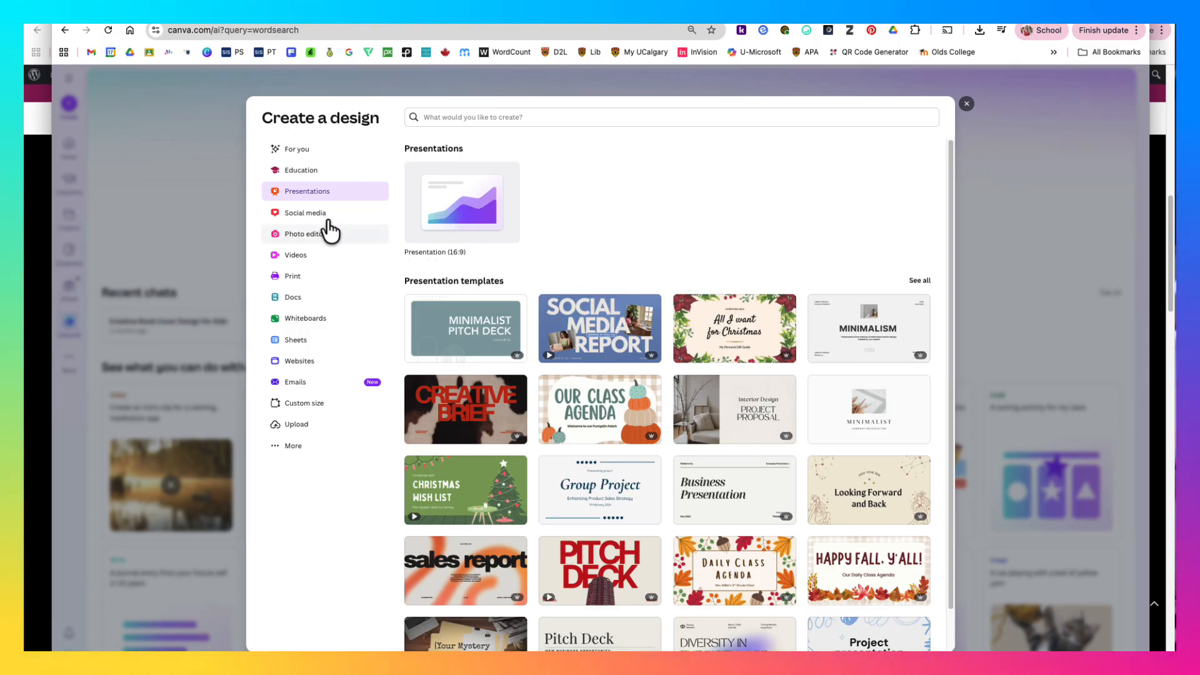
# - Show the Social media category and browse its popular formats from Instagram Post to YouTube Shorts and back
pyautogui.click(302, 218)
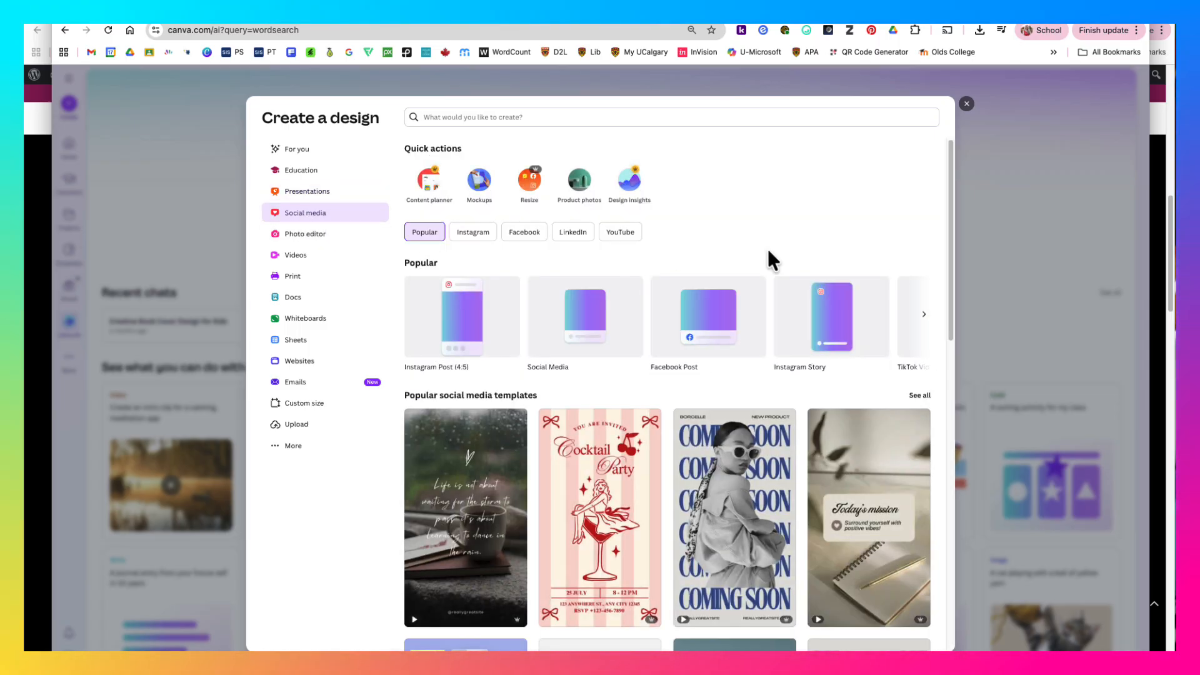
pyautogui.click(923, 317)
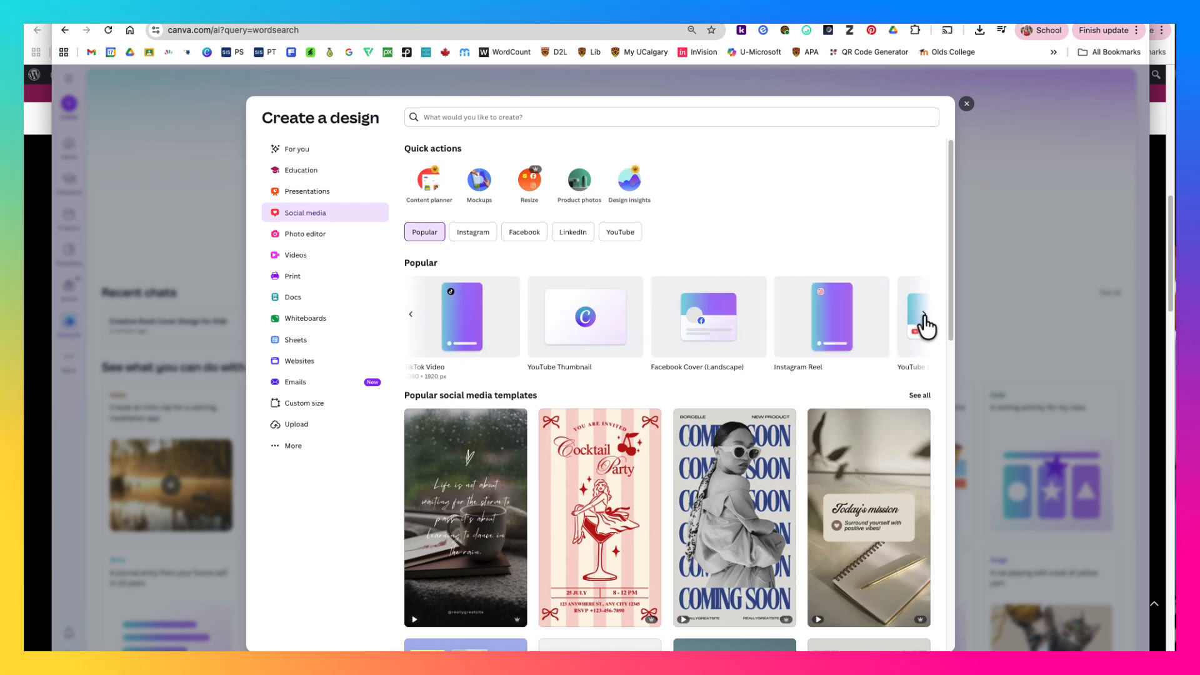
pyautogui.click(924, 318)
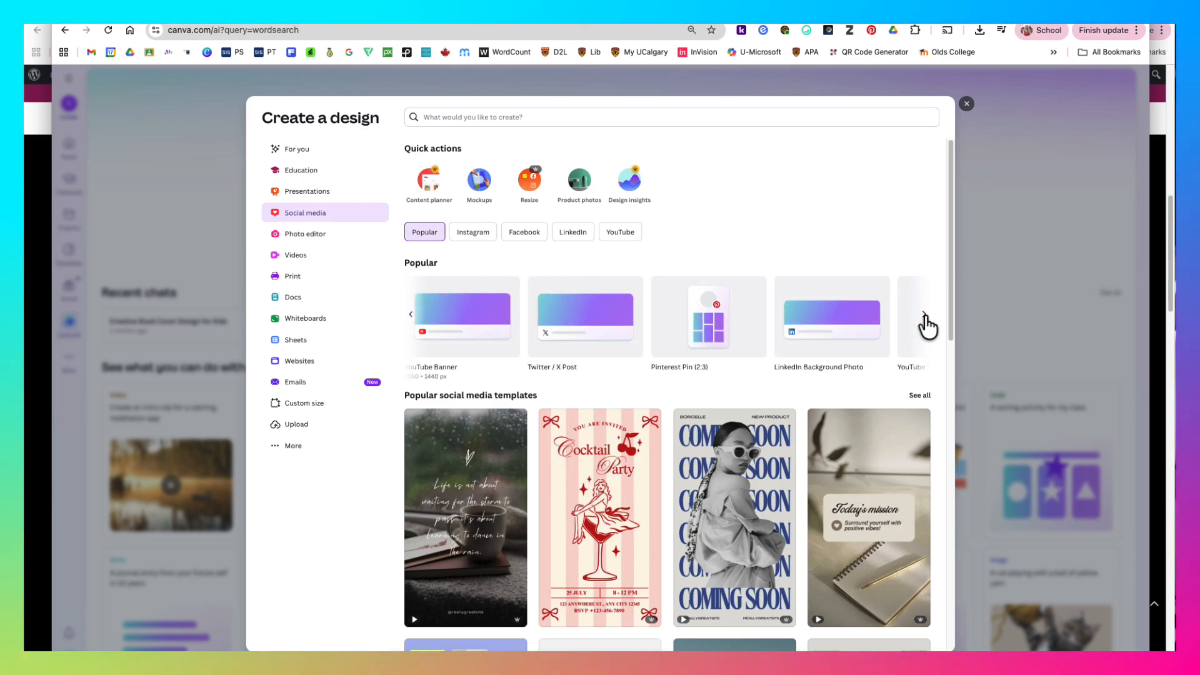
pyautogui.click(925, 322)
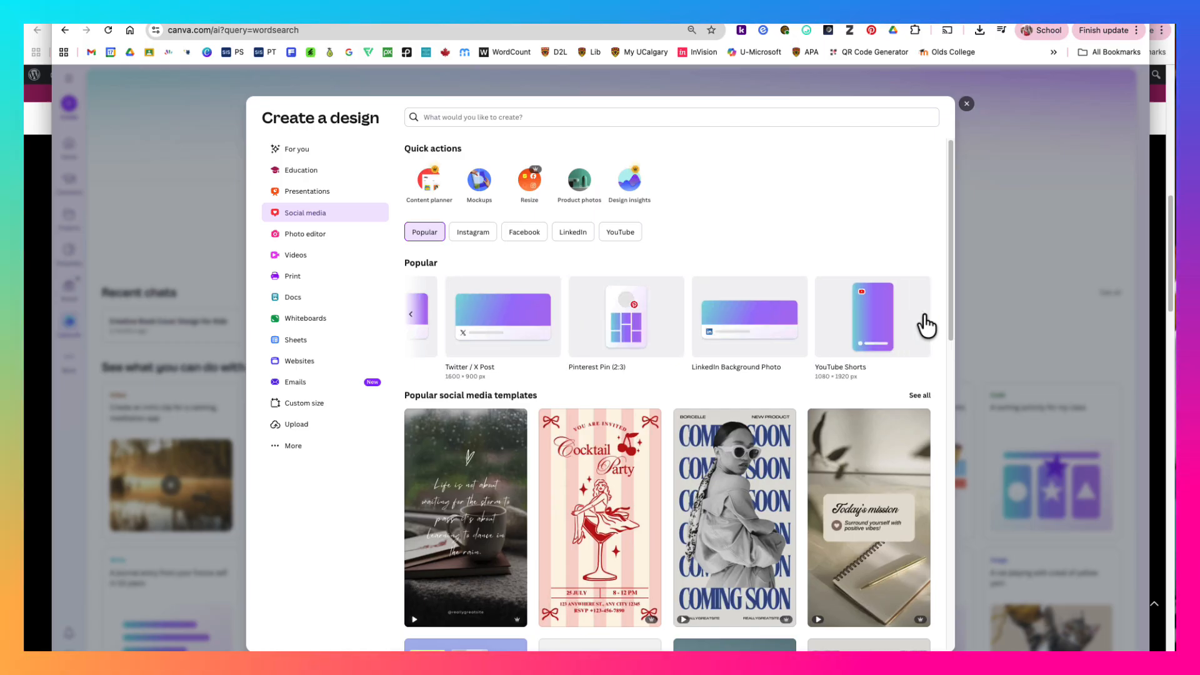
pyautogui.click(412, 318)
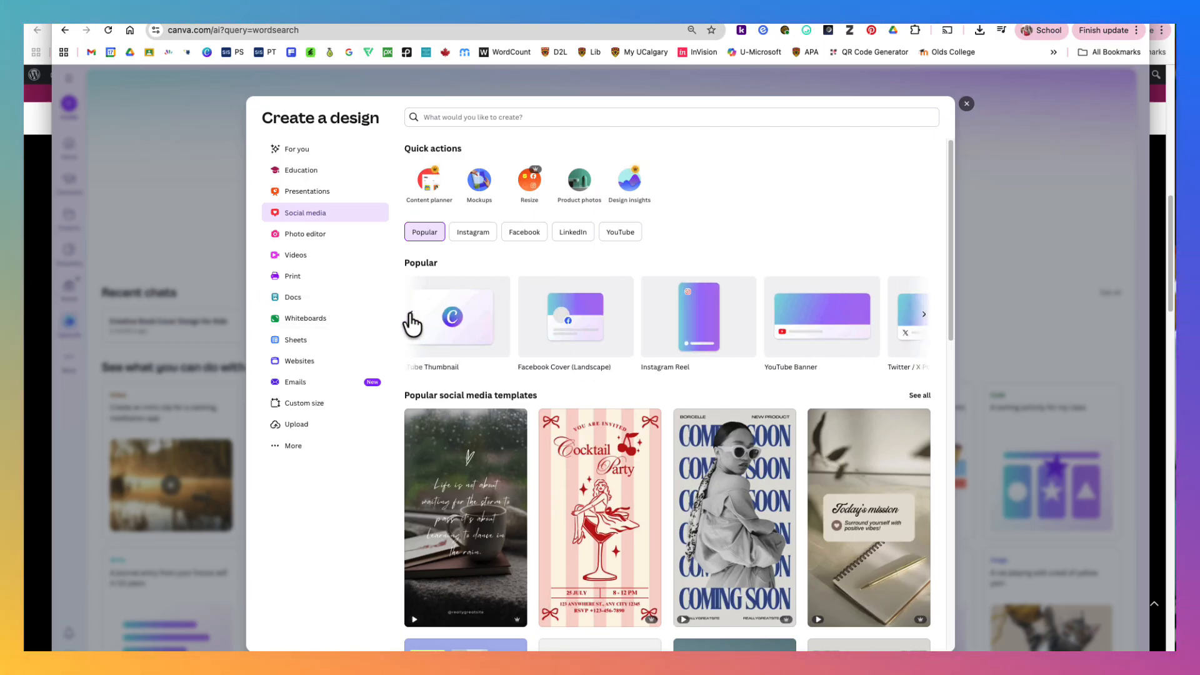
pyautogui.click(411, 316)
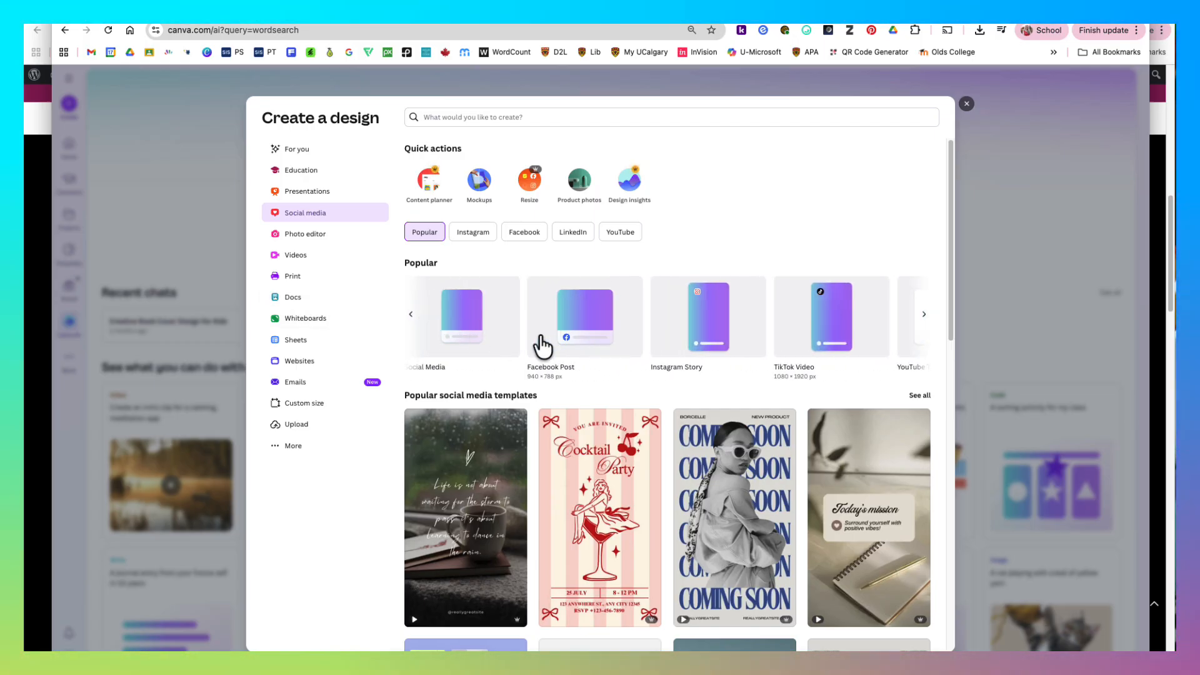
pyautogui.click(409, 320)
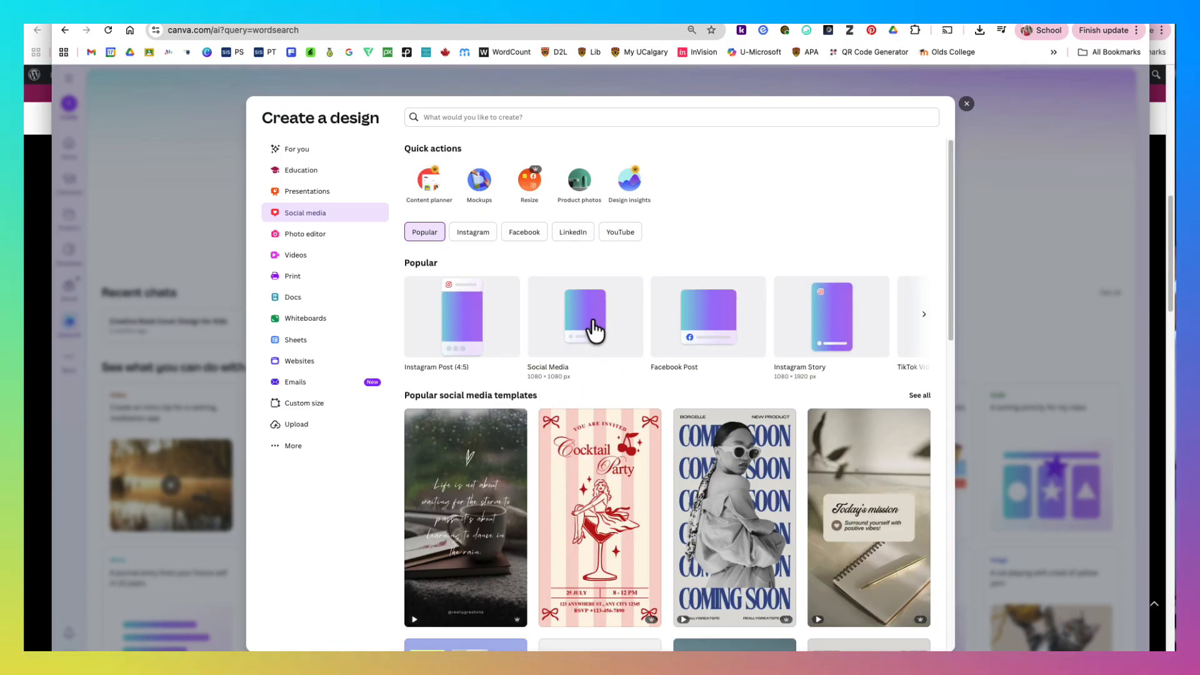
# - View the Photo editor category, and create a blank Worksheet (Portrait) from the Print category
pyautogui.click(286, 233)
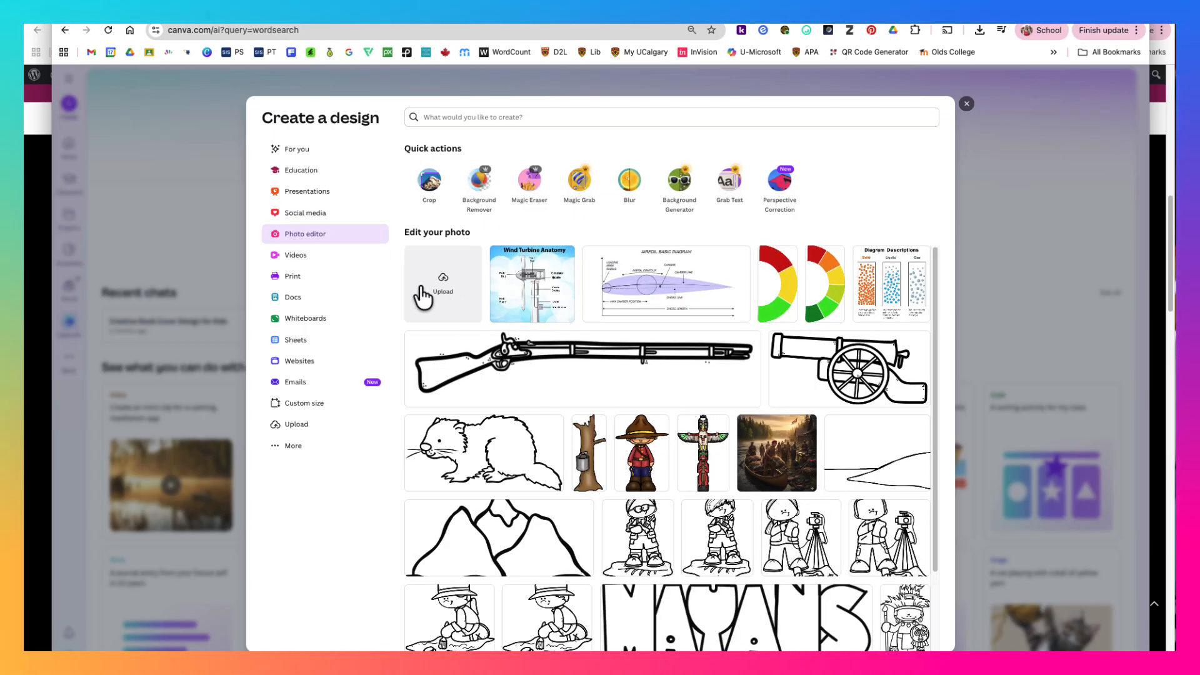
pyautogui.click(310, 282)
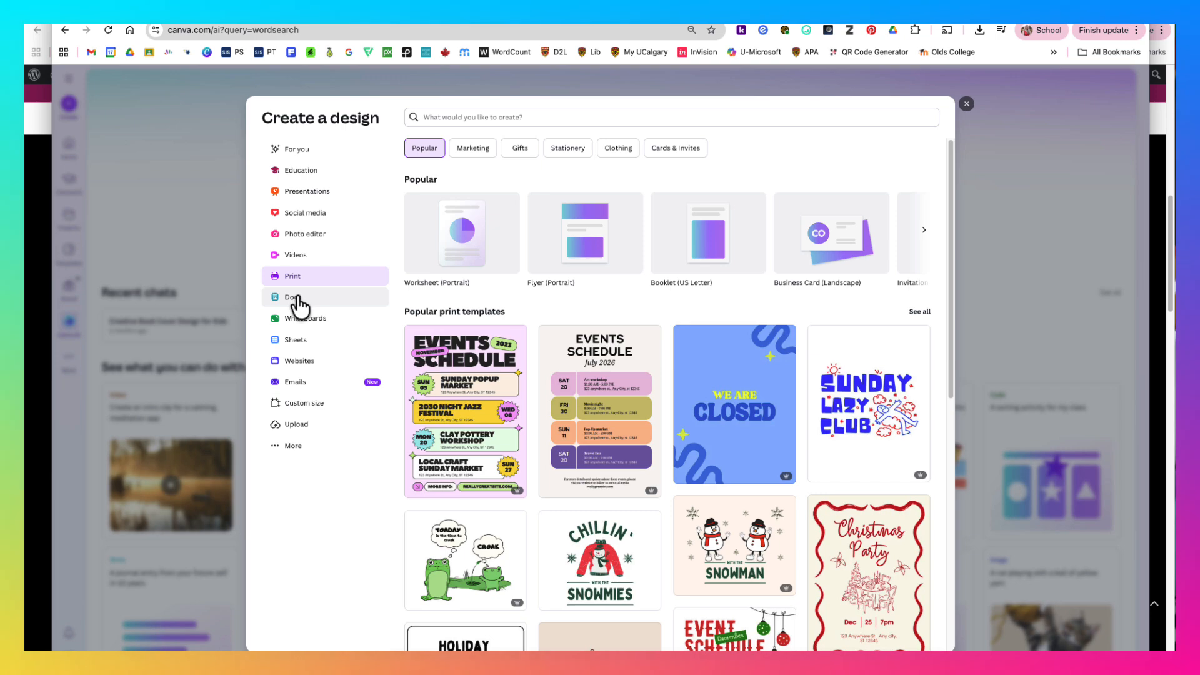
pyautogui.click(462, 239)
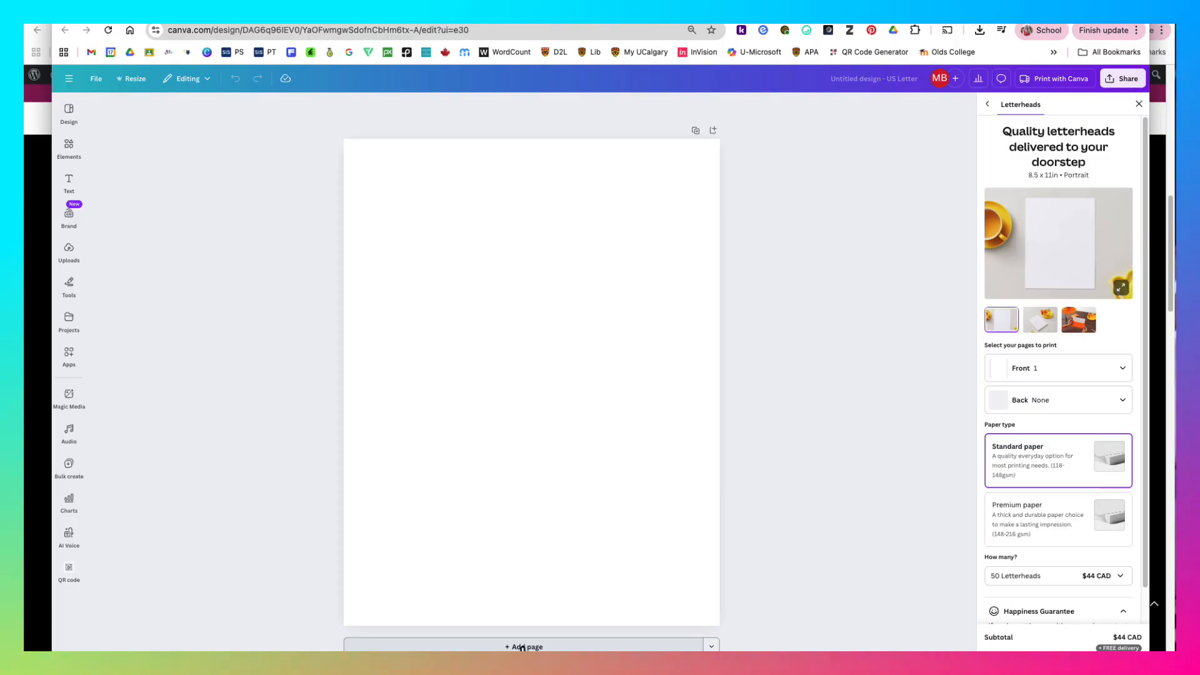
# - Find the Christmas Kindergarten Math Worksheet among the design templates and apply it to the blank page
pyautogui.click(70, 115)
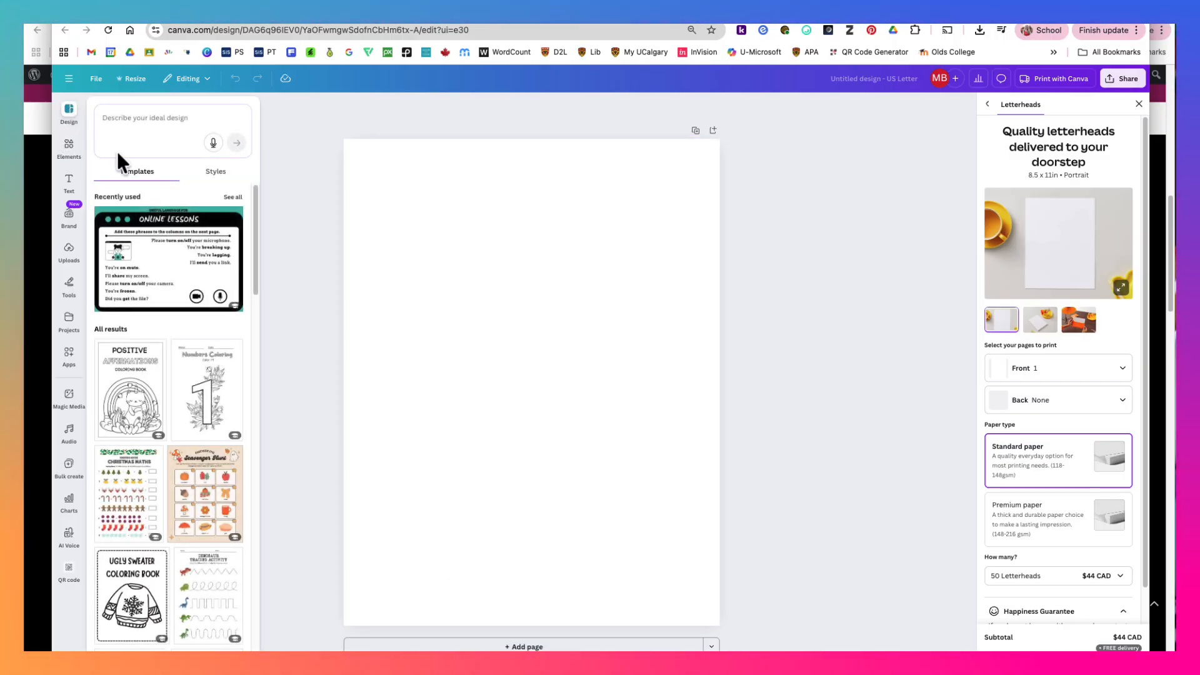
pyautogui.scroll(-5, 191, 344)
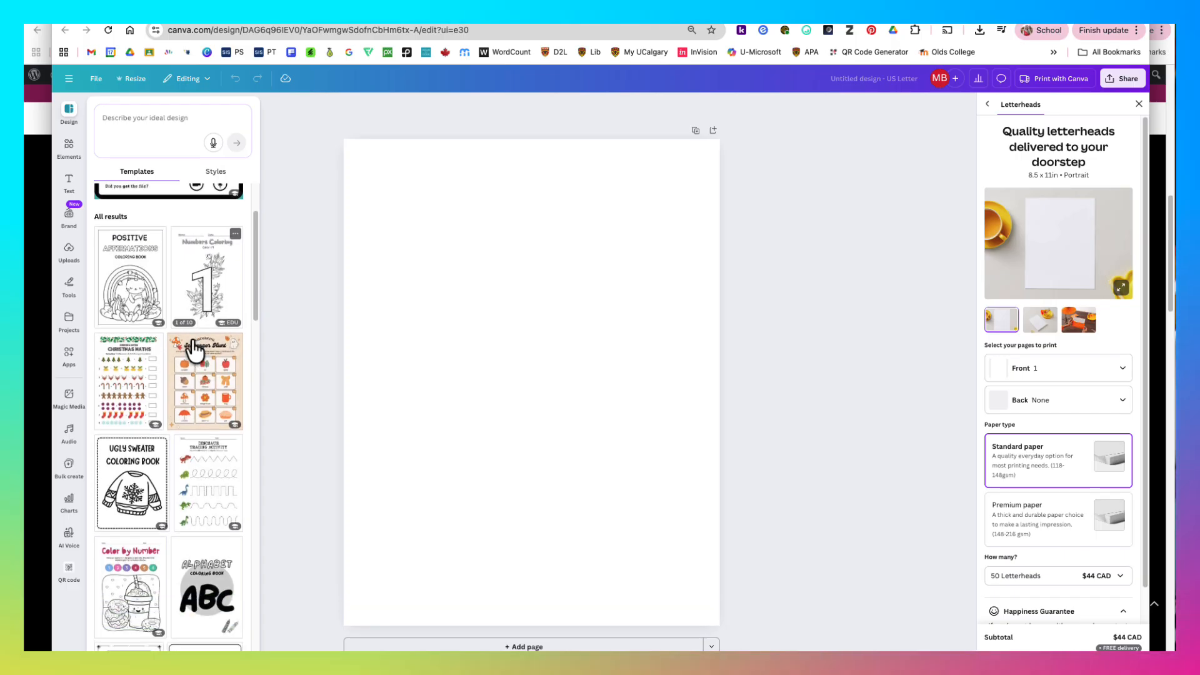
pyautogui.click(139, 337)
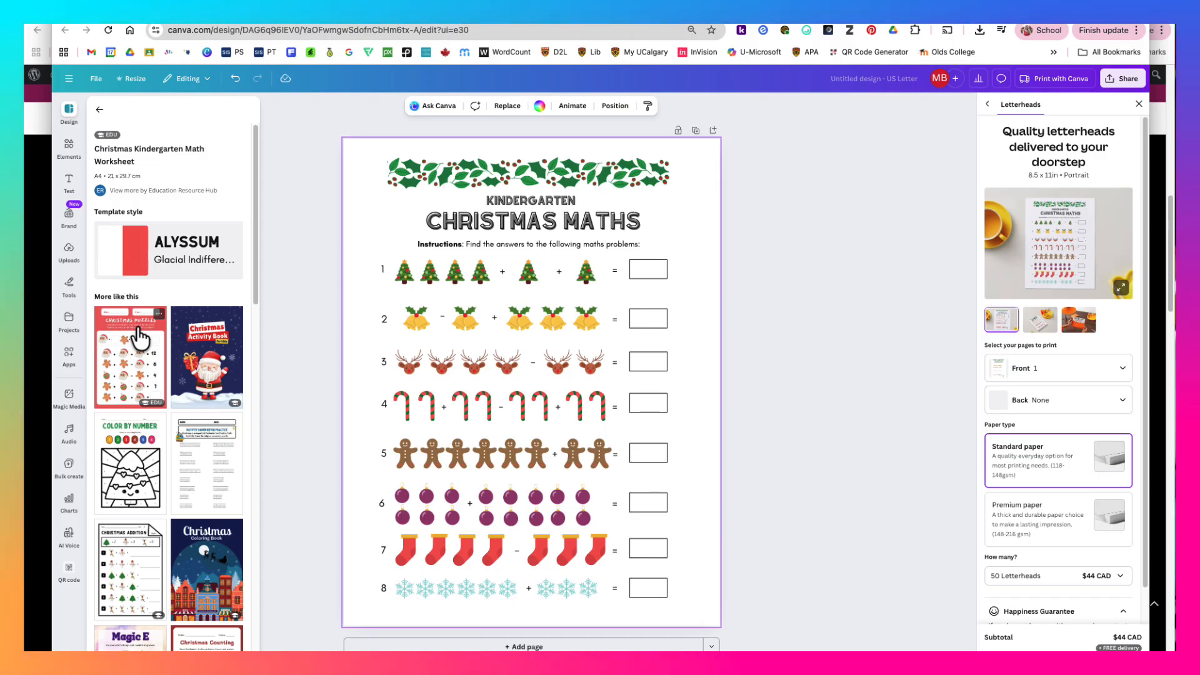
# - Edit the worksheet's title to read "Christmas Math"
pyautogui.click(622, 226)
pyautogui.click(642, 228)
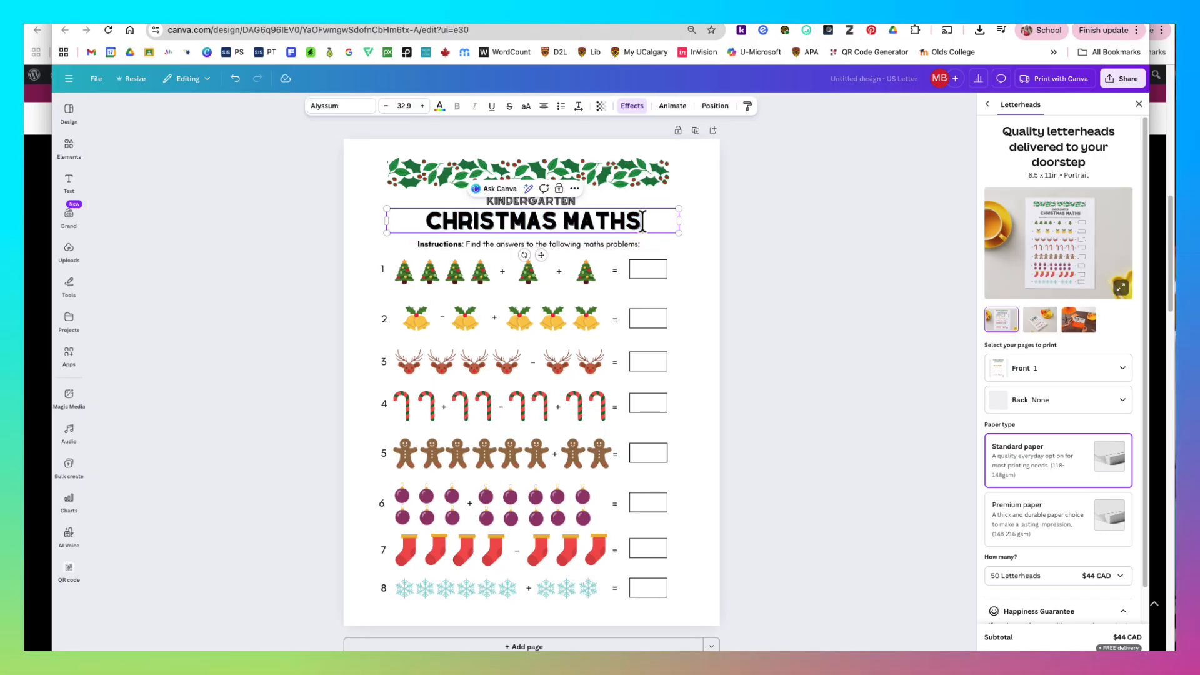
pyautogui.press('BackSpace')
pyautogui.click(705, 261)
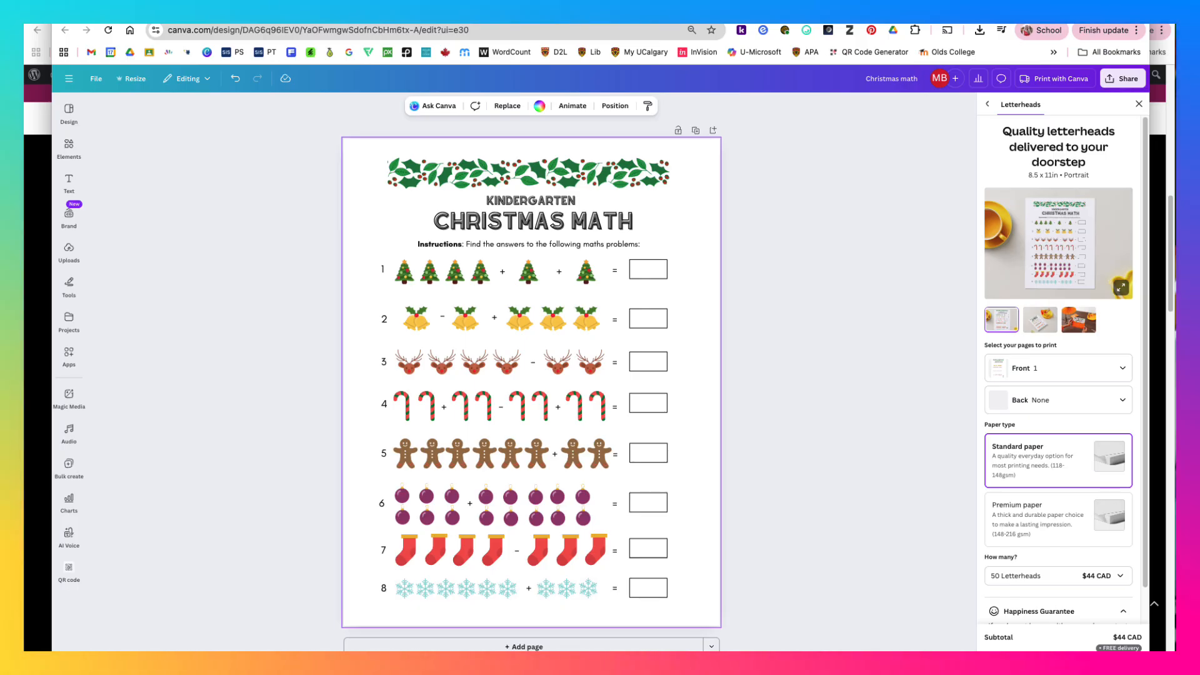
# - Add a blank second page and search the elements for "Christmas"
pyautogui.click(530, 648)
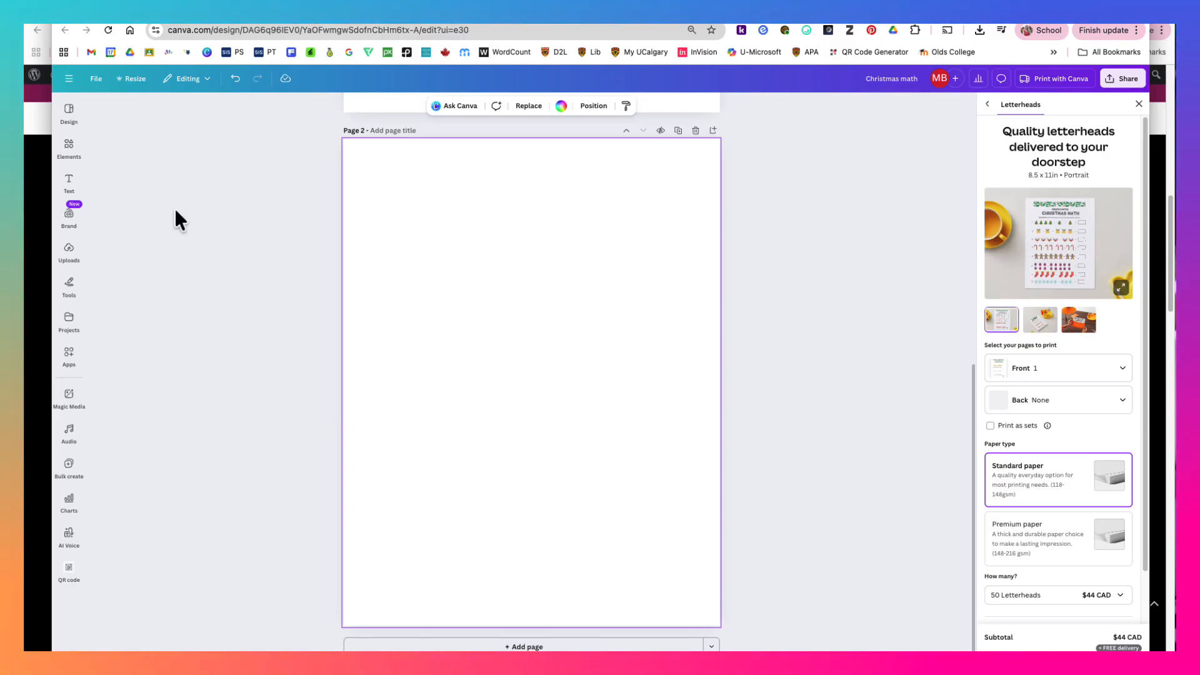
pyautogui.click(70, 147)
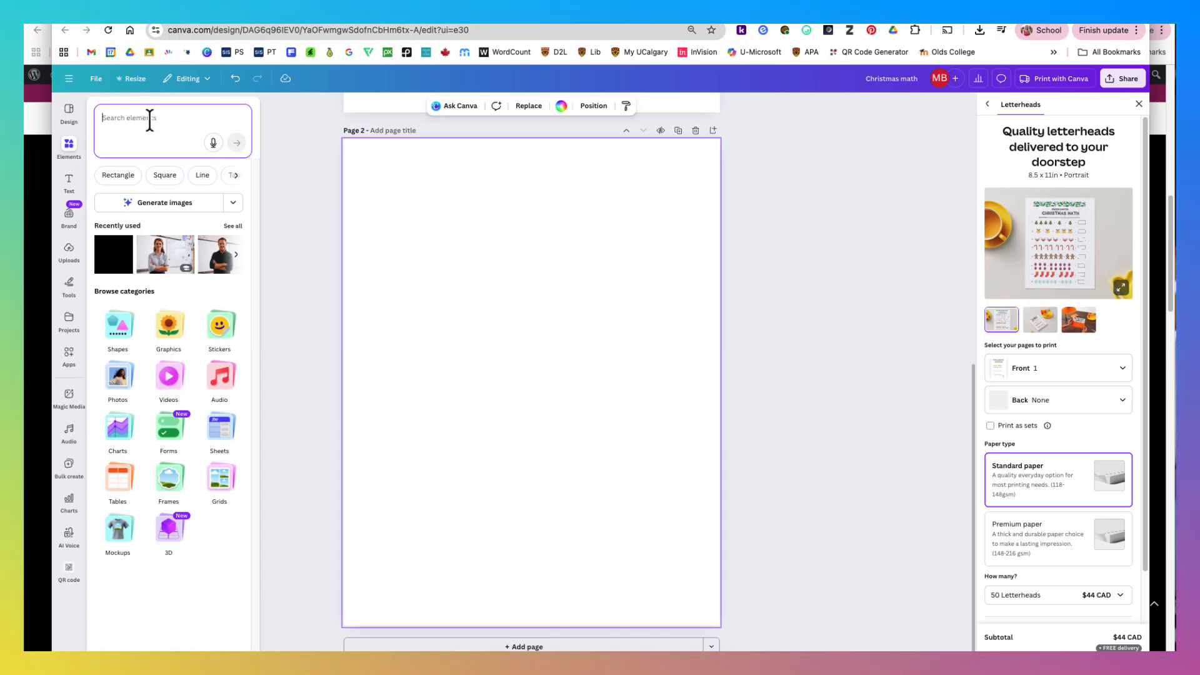
pyautogui.write('Chri')
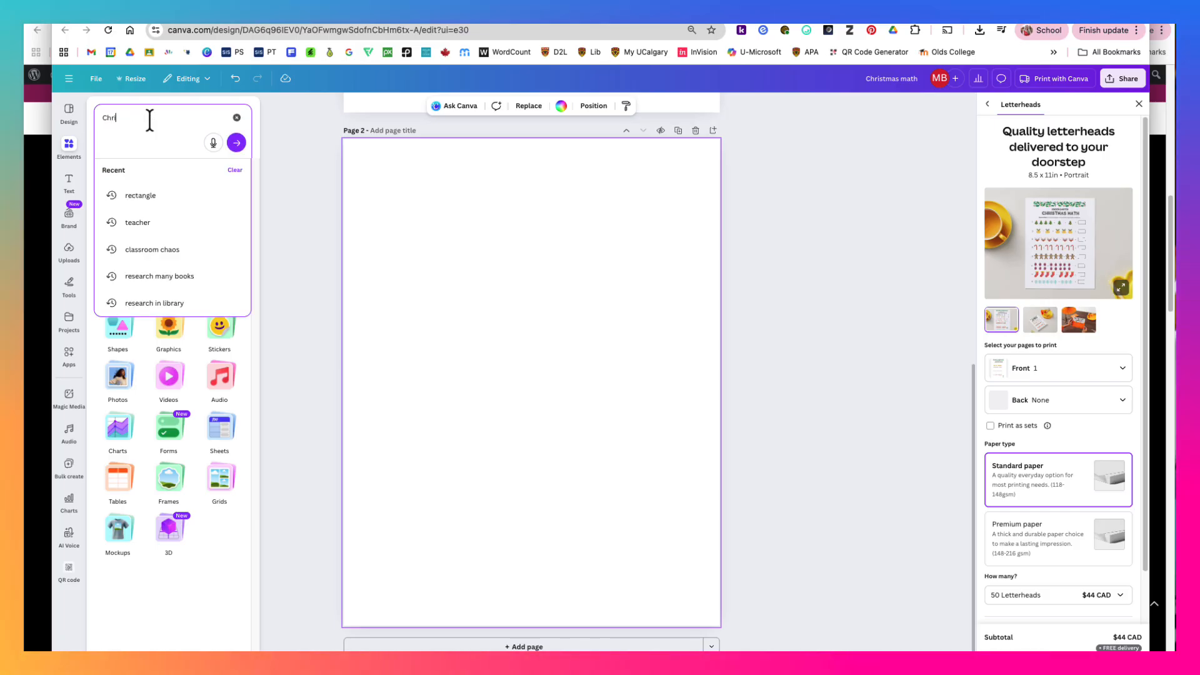
pyautogui.write('stmas')
pyautogui.press('Return')
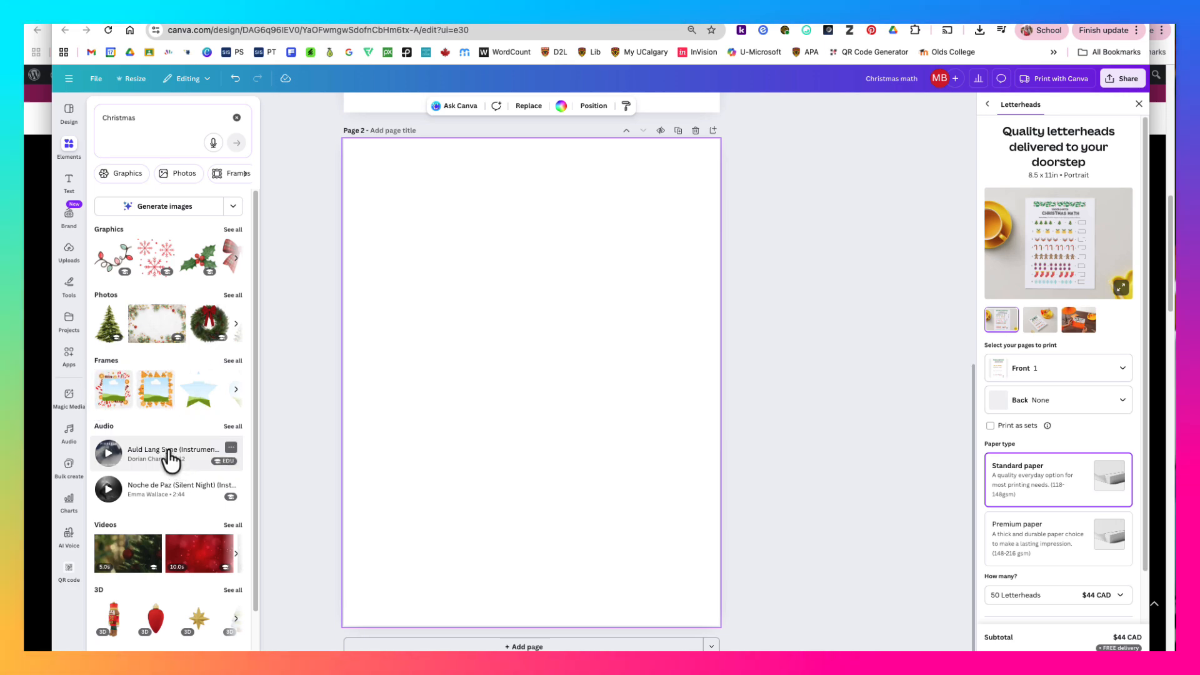
# - Preview the Auld Lang Syne (Instrumental) audio and look through the other kinds of Christmas elements
pyautogui.click(109, 456)
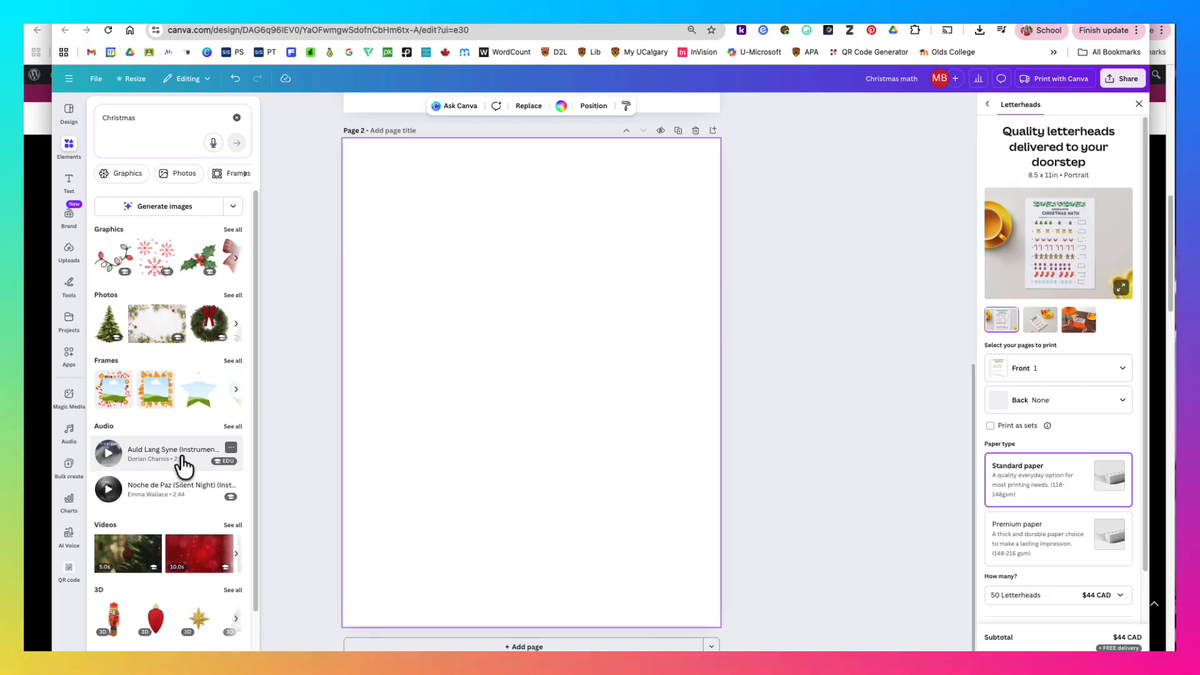
pyautogui.scroll(-2, 184, 464)
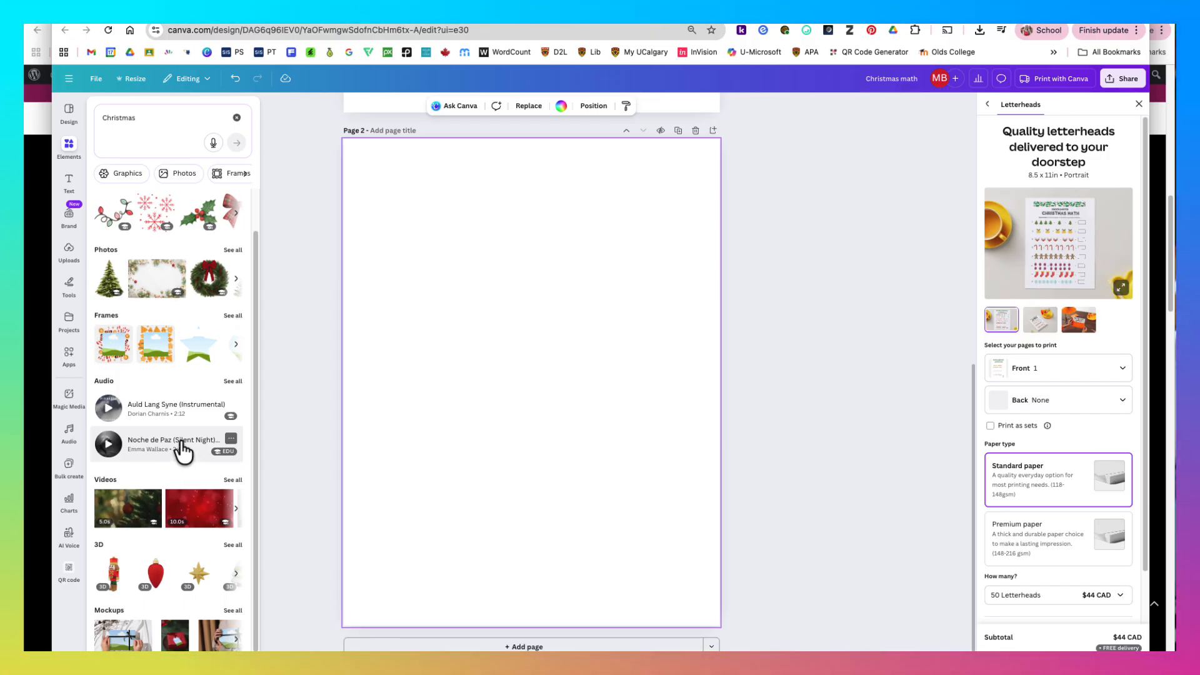
pyautogui.scroll(-1, 181, 454)
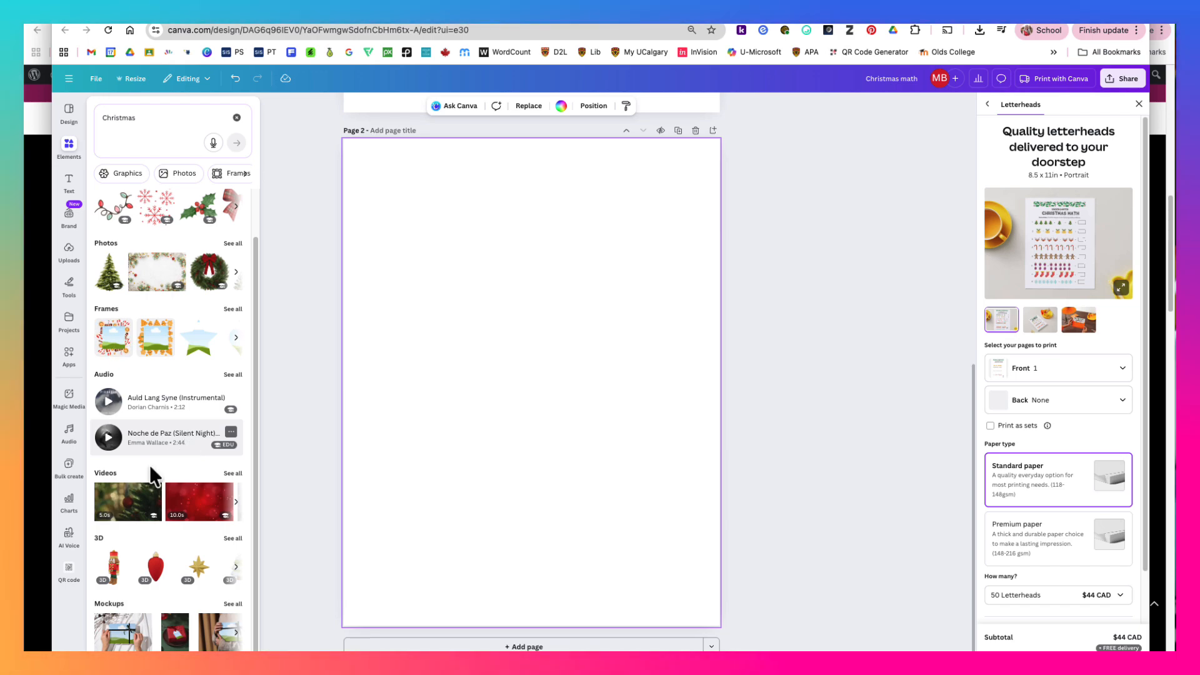
pyautogui.scroll(2, 188, 300)
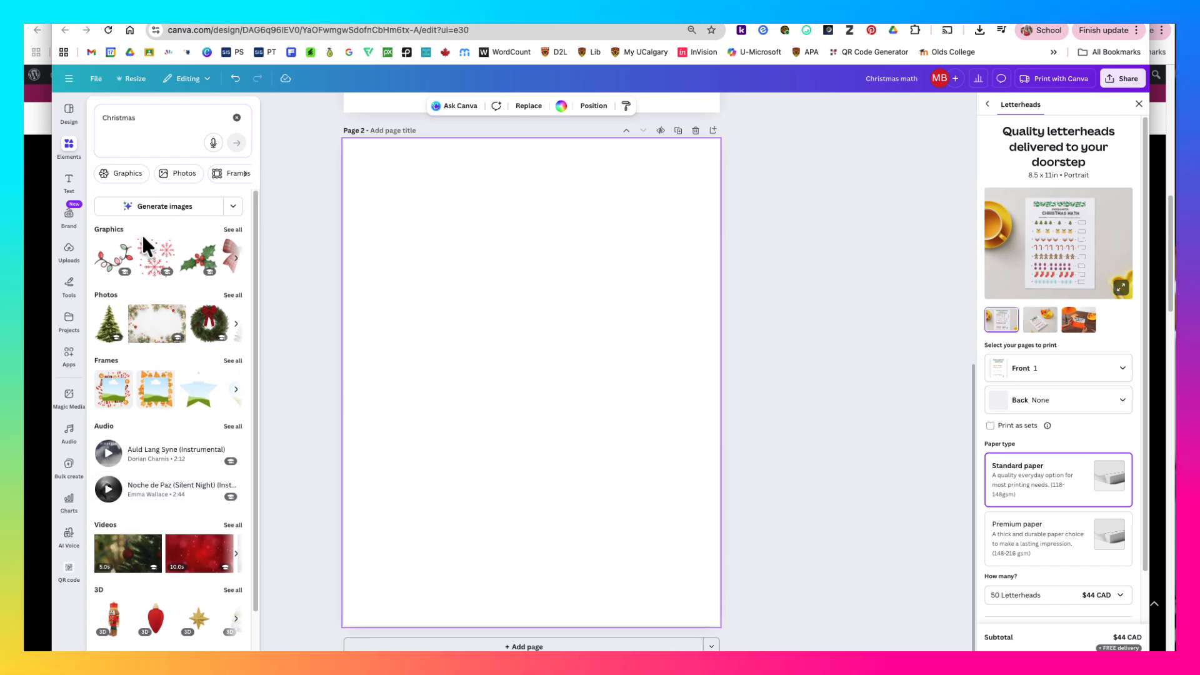
# - Show all Christmas graphics and add the curved green branch with red berries to page 2
pyautogui.click(234, 230)
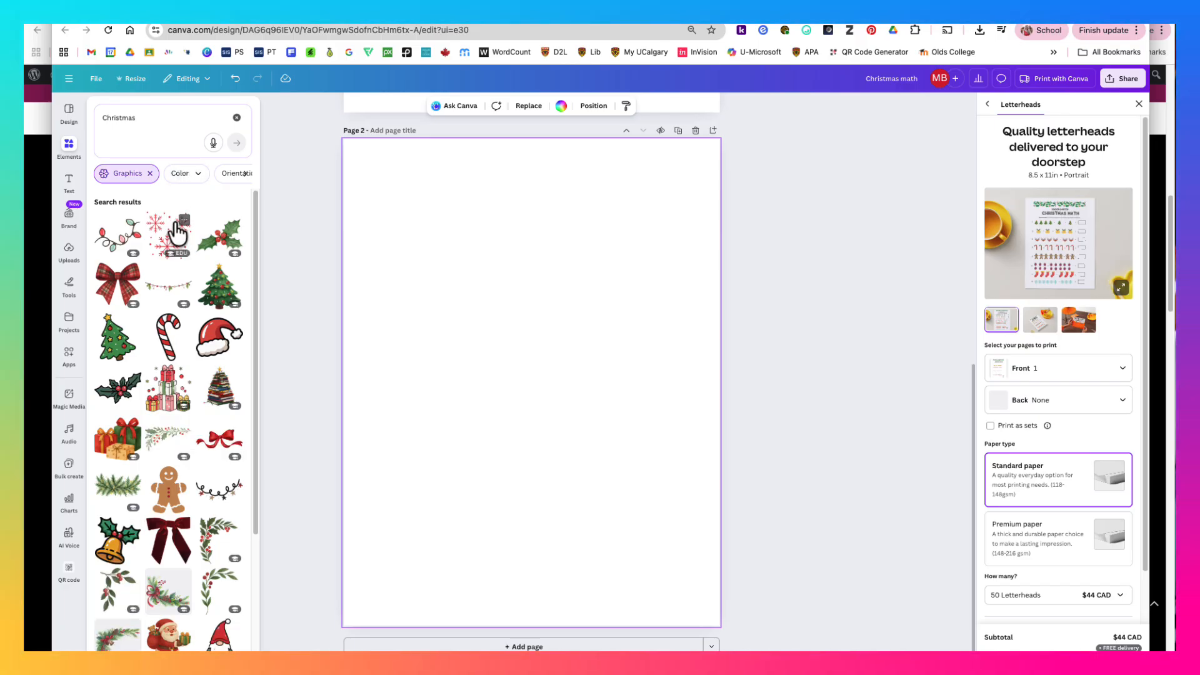
pyautogui.scroll(-2, 165, 361)
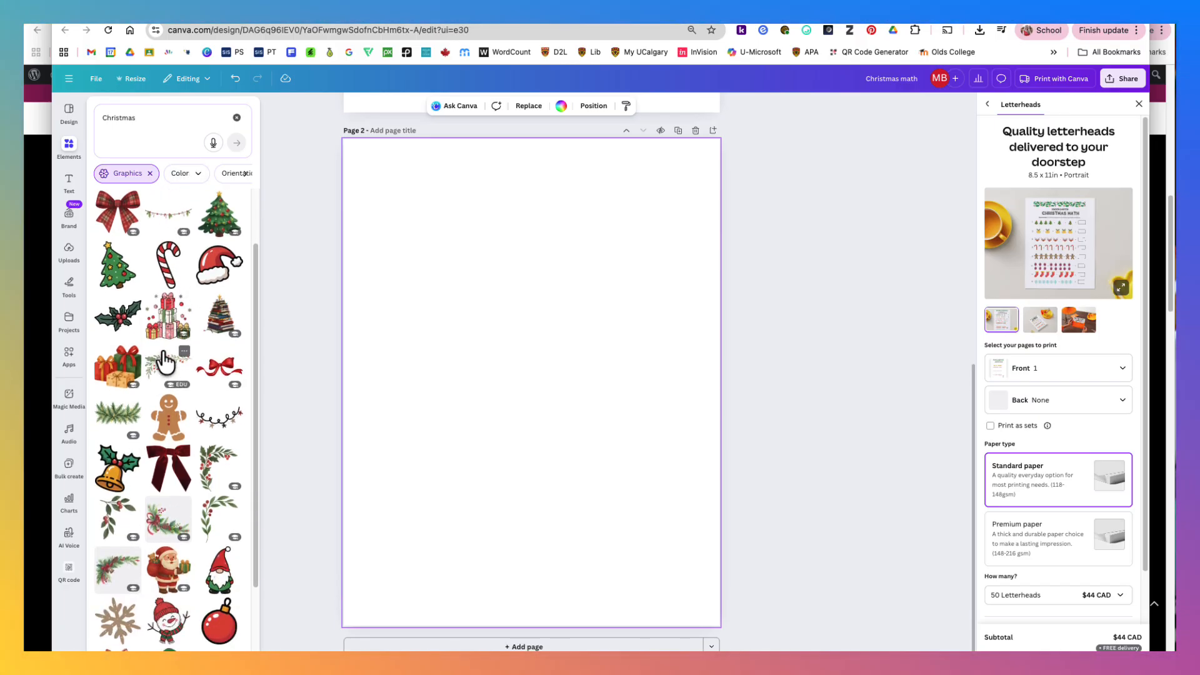
pyautogui.scroll(-2, 165, 361)
pyautogui.click(222, 454)
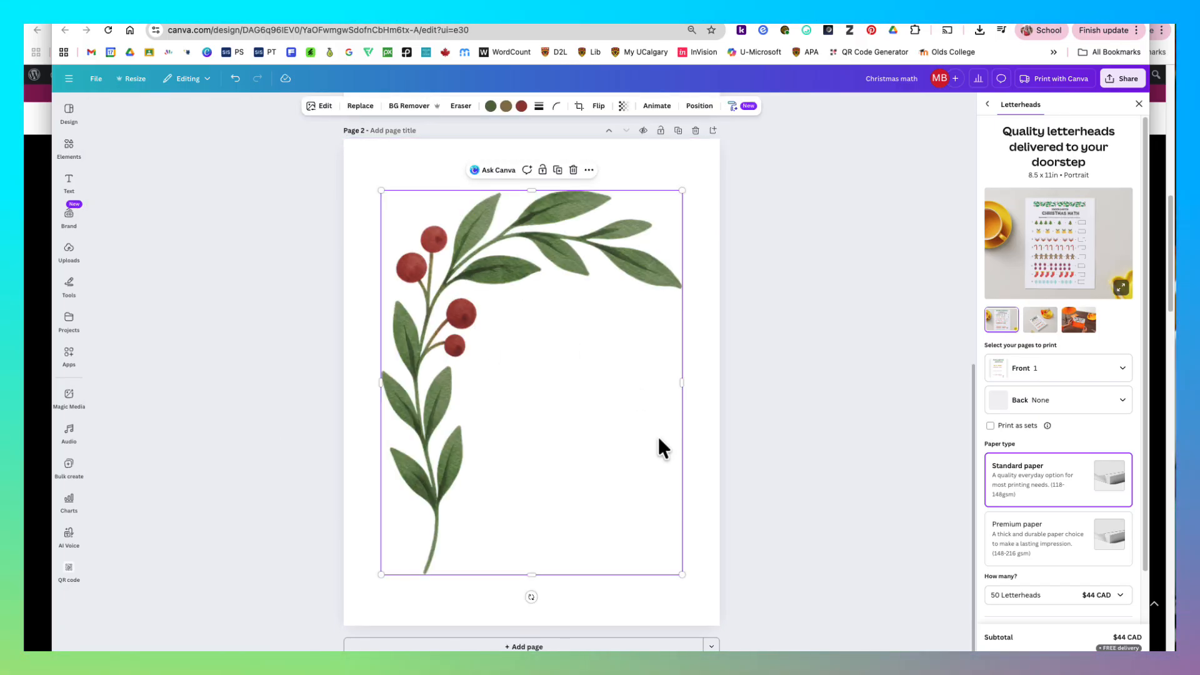
# - Shrink the branch to about 2.8 by 3.6 in at the page's upper-left corner and change its dark red colour to bright red
pyautogui.moveTo(680, 575); pyautogui.dragTo(485, 373)
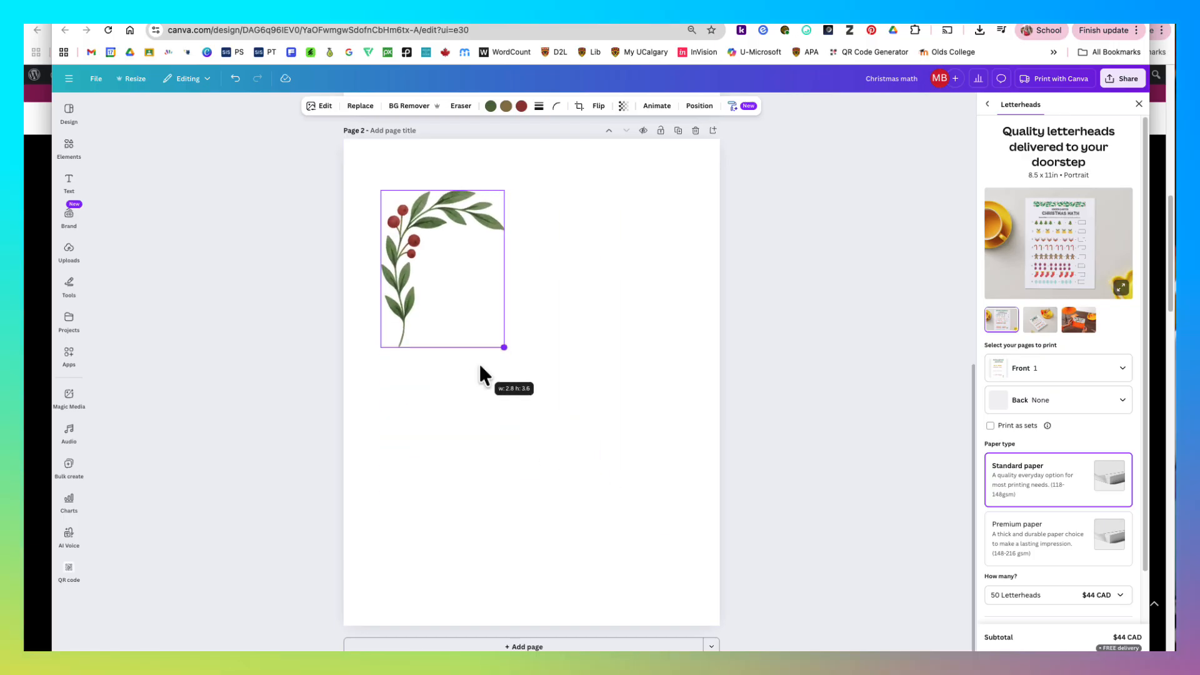
pyautogui.moveTo(464, 229); pyautogui.dragTo(430, 190)
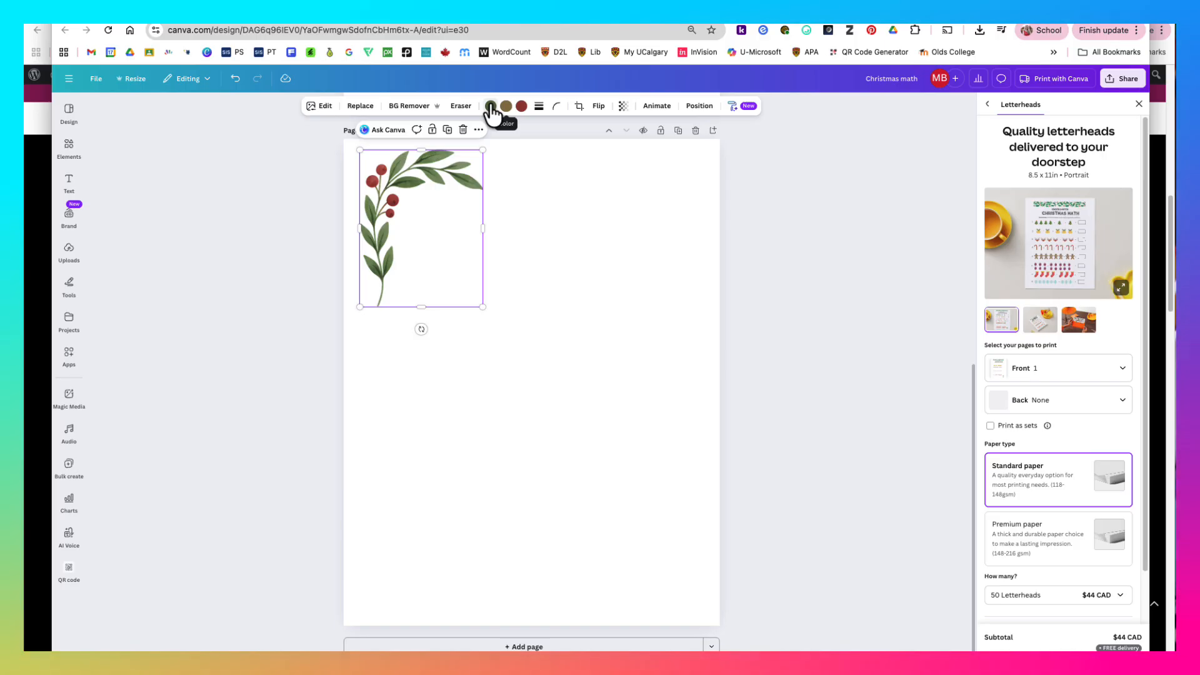
pyautogui.click(522, 107)
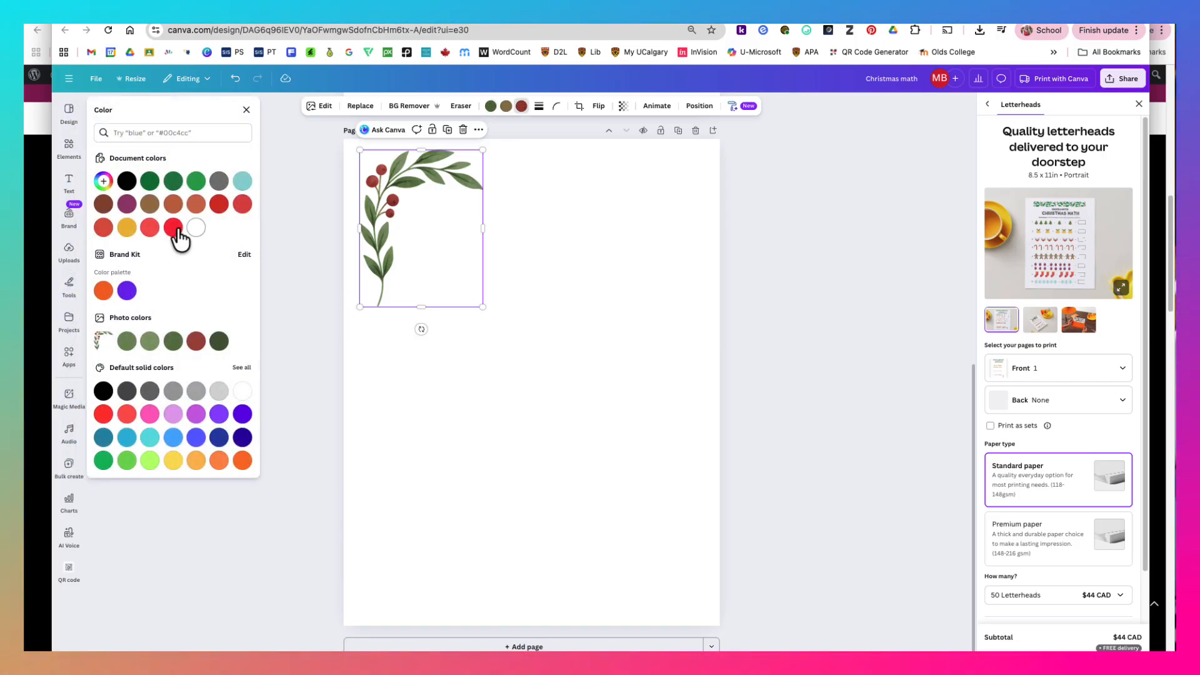
pyautogui.click(174, 228)
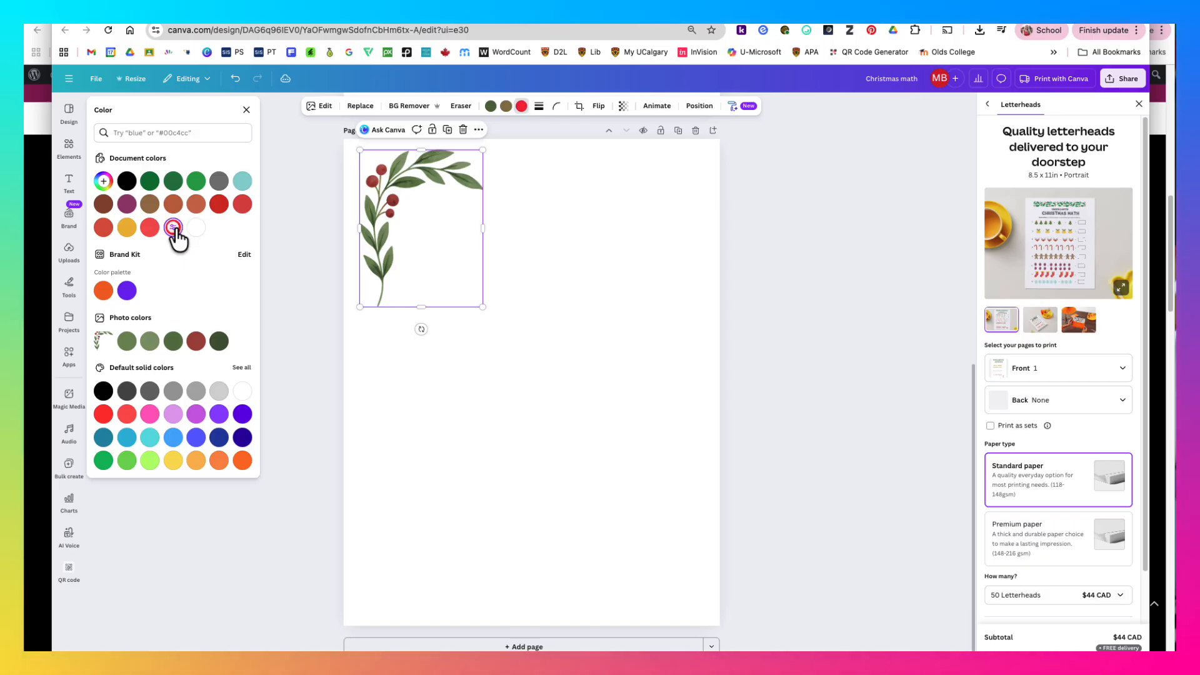
# - Set the branch's berries to bright red #FC1F3F and change its olive-green leaf colour to a deeper green from the document colours
pyautogui.click(174, 229)
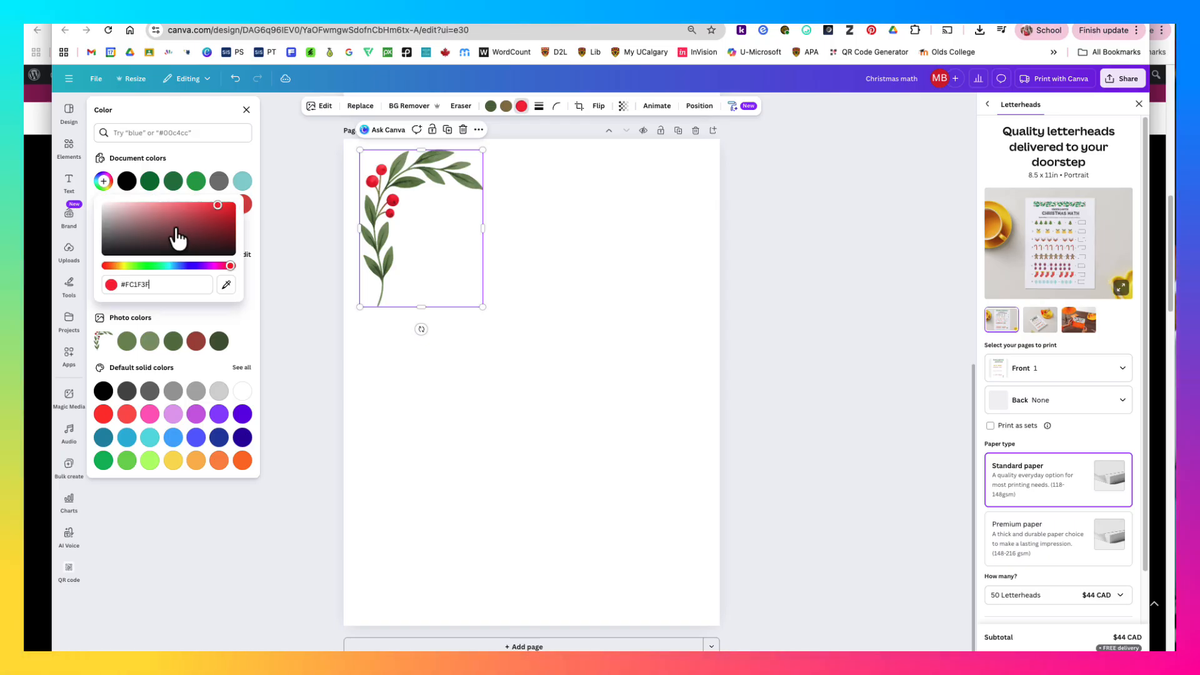
pyautogui.click(491, 107)
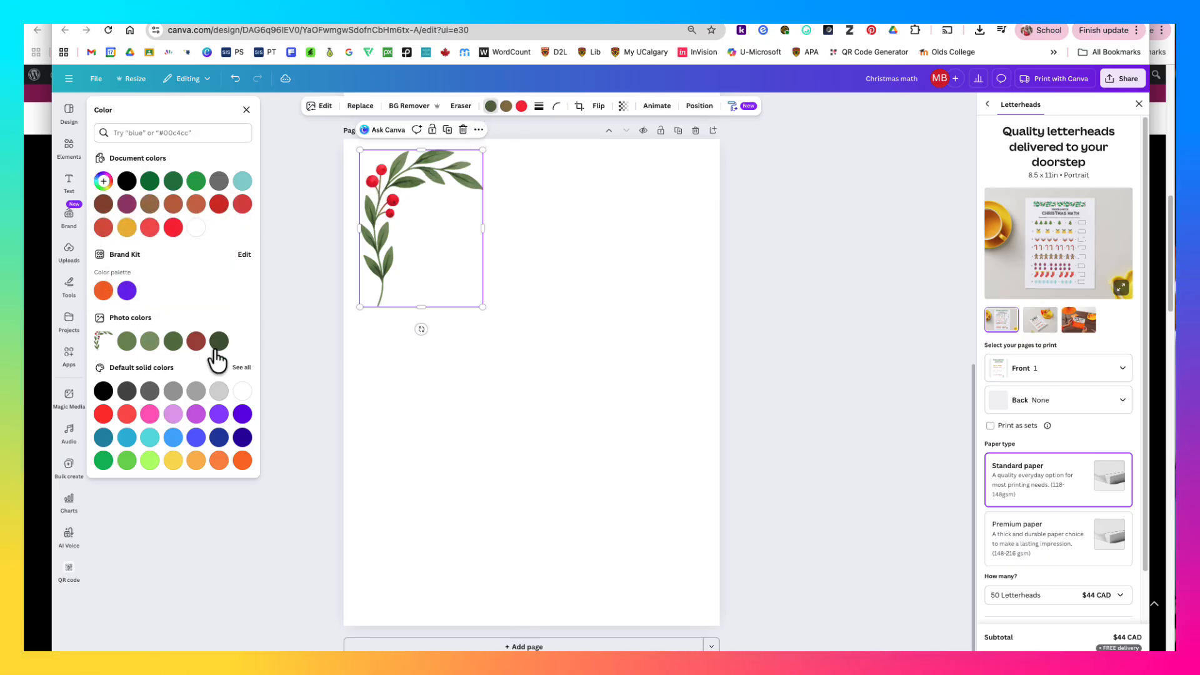
pyautogui.click(174, 181)
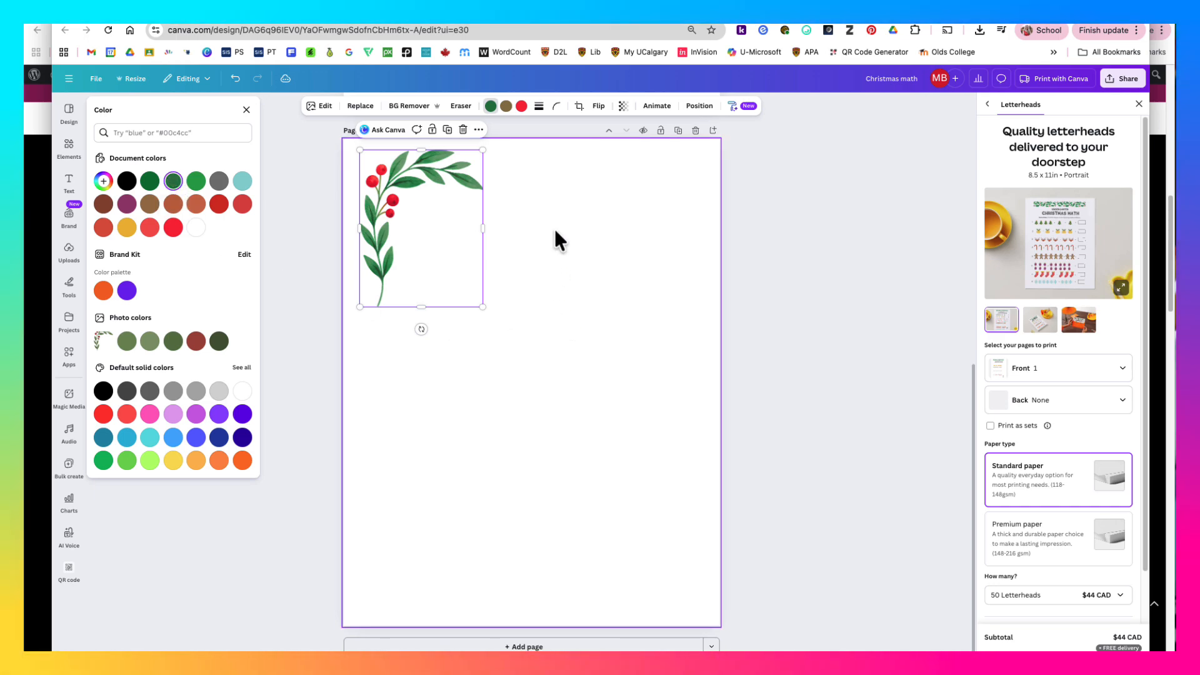
# - With its transparency kept at 100, flip the branch horizontally and move it to the upper-right corner of page 2
pyautogui.click(624, 106)
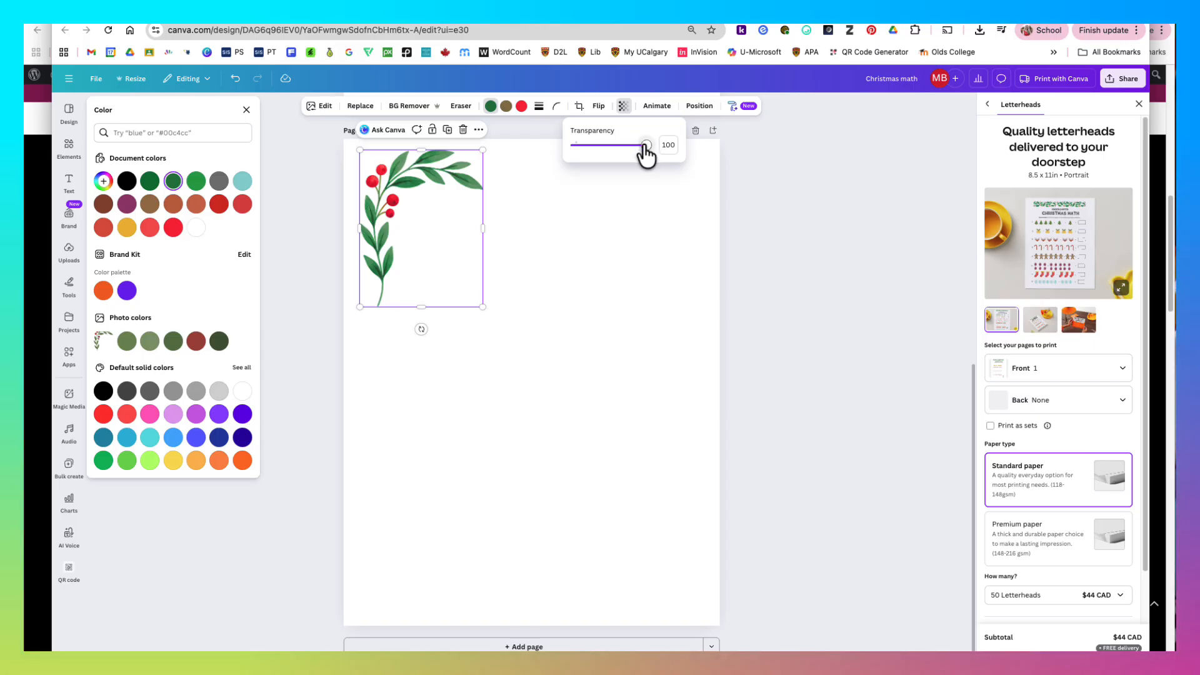
pyautogui.moveTo(646, 145)
pyautogui.mouseDown()
pyautogui.moveTo(612, 147)
pyautogui.moveTo(645, 163)
pyautogui.mouseUp()
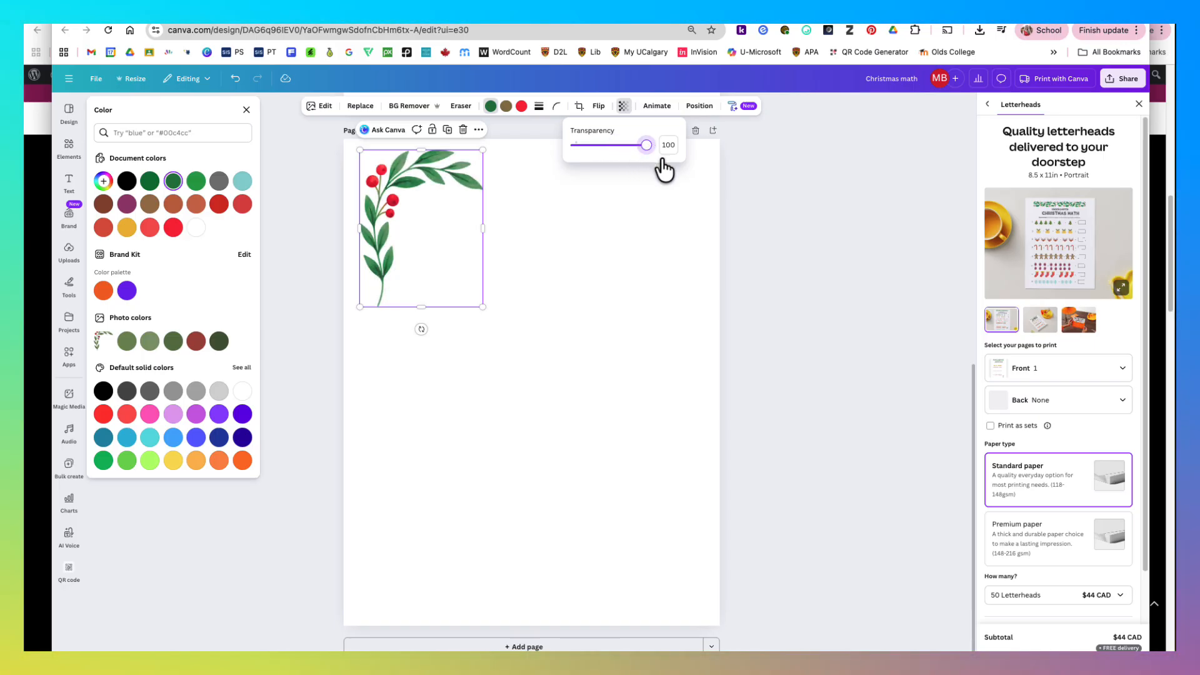
pyautogui.click(598, 108)
pyautogui.click(600, 132)
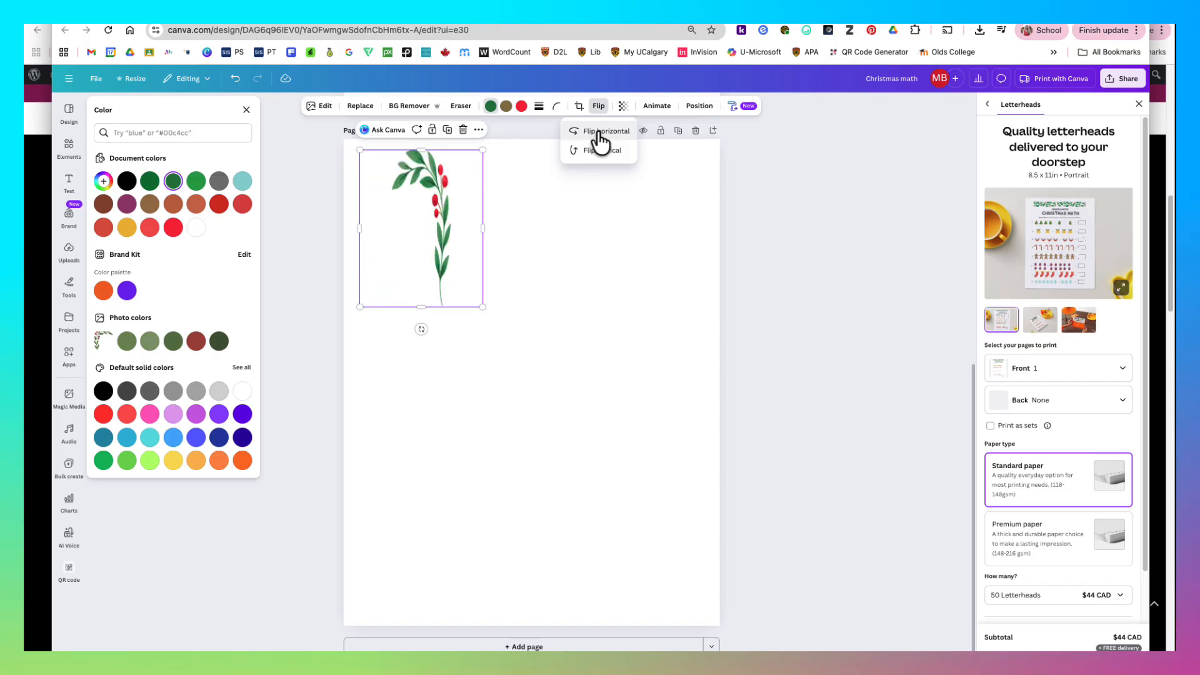
pyautogui.moveTo(457, 222); pyautogui.dragTo(686, 212)
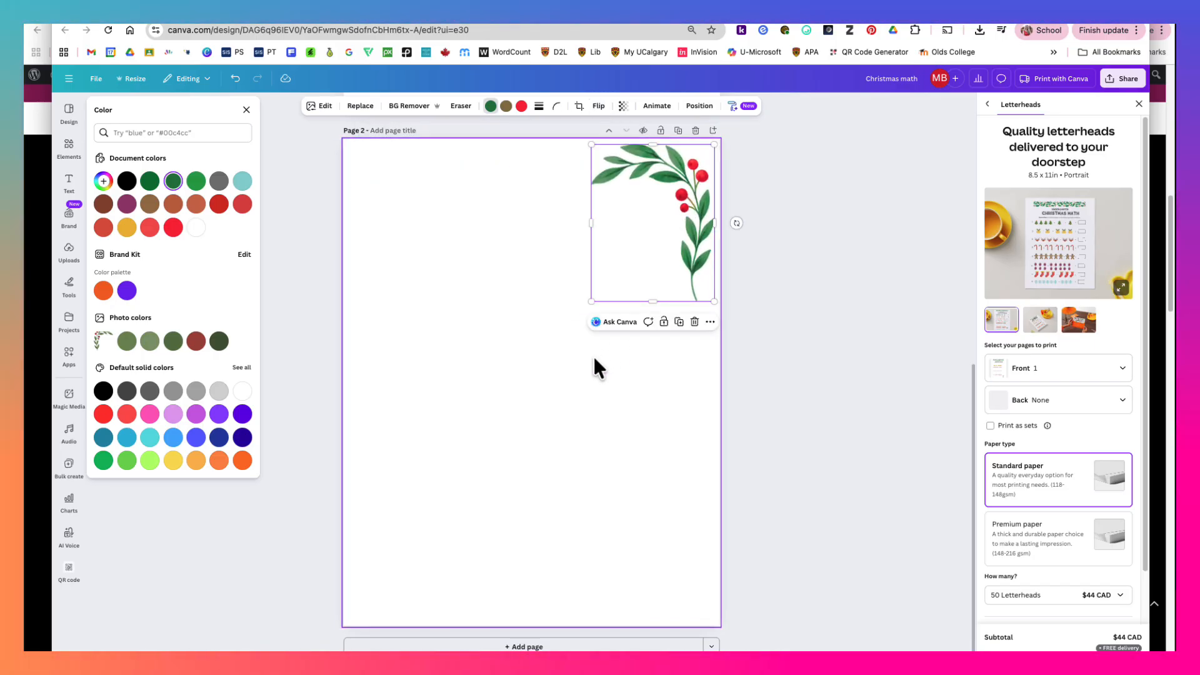
pyautogui.click(510, 311)
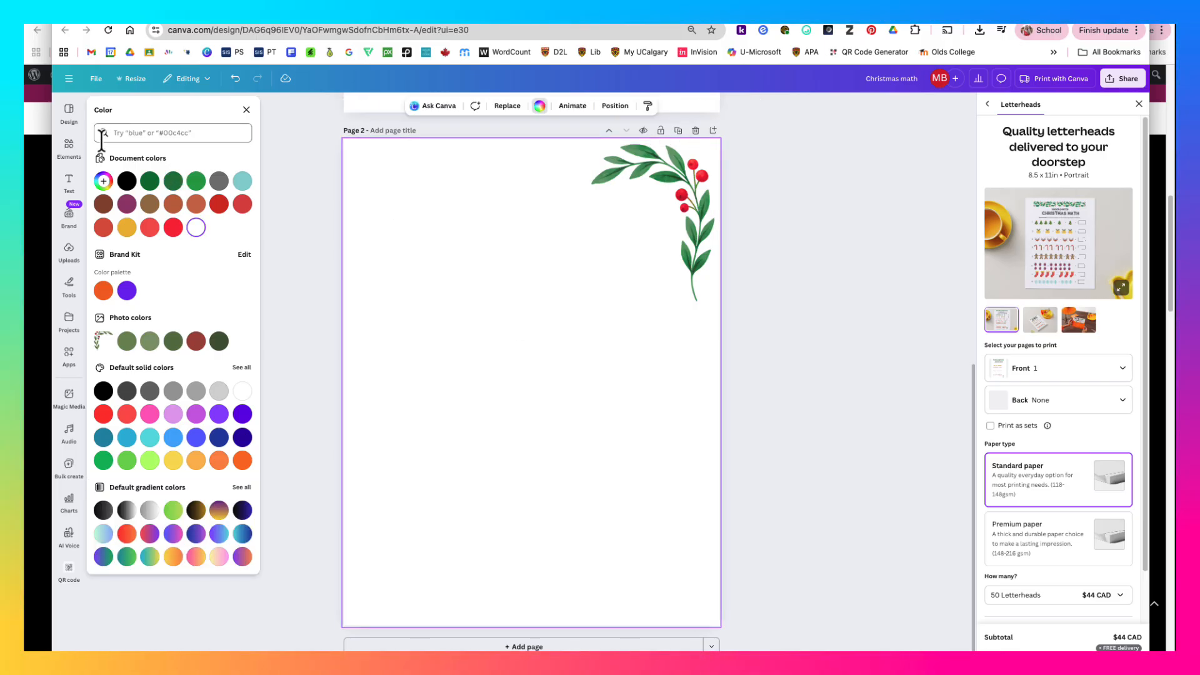
# - Show all Christmas photos instead of graphics and add the pale photo with evergreen sprigs, stars and gold ornaments to page 2
pyautogui.click(70, 148)
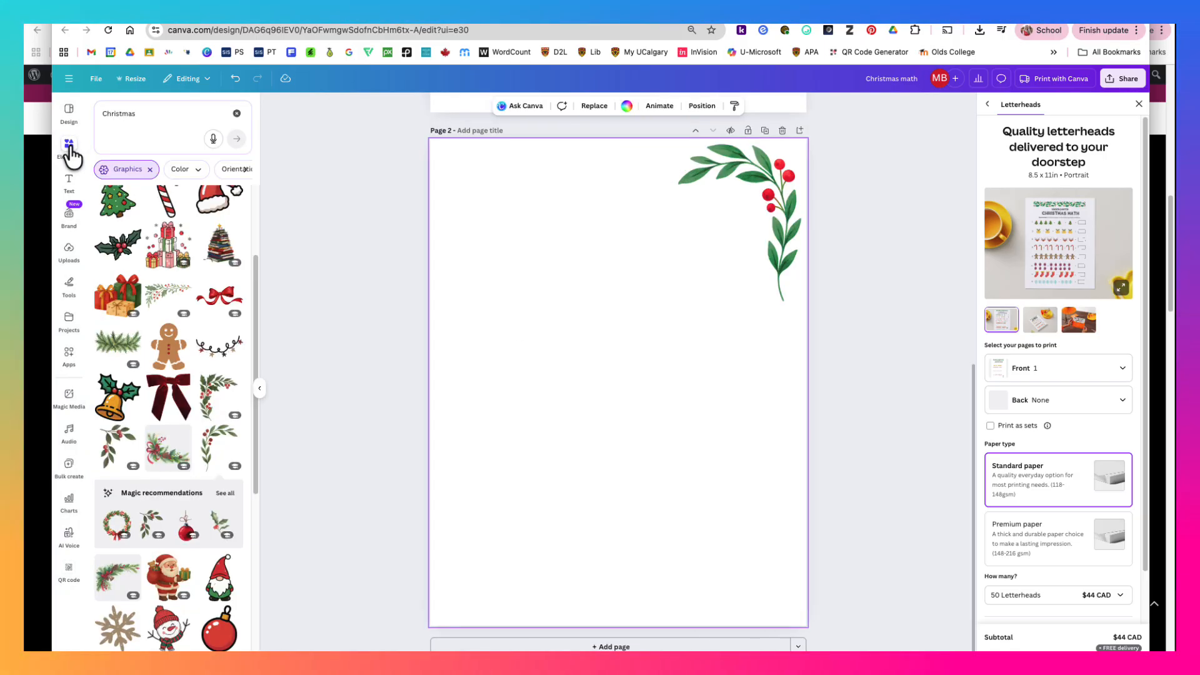
pyautogui.click(149, 169)
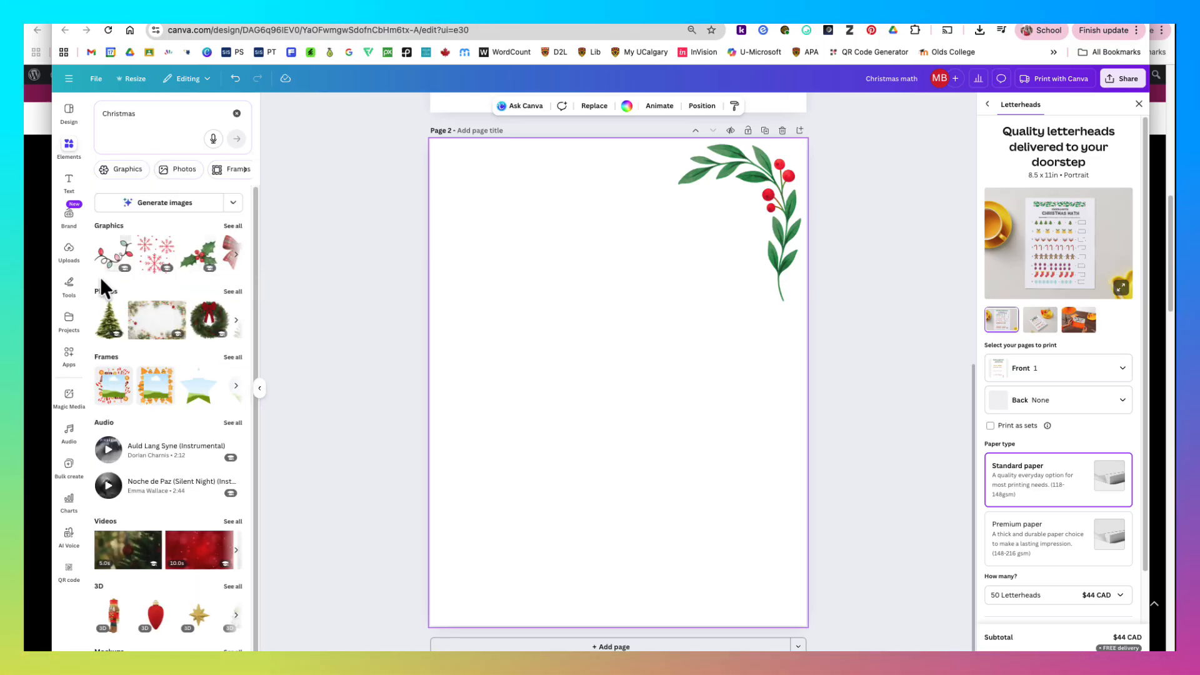
pyautogui.click(234, 293)
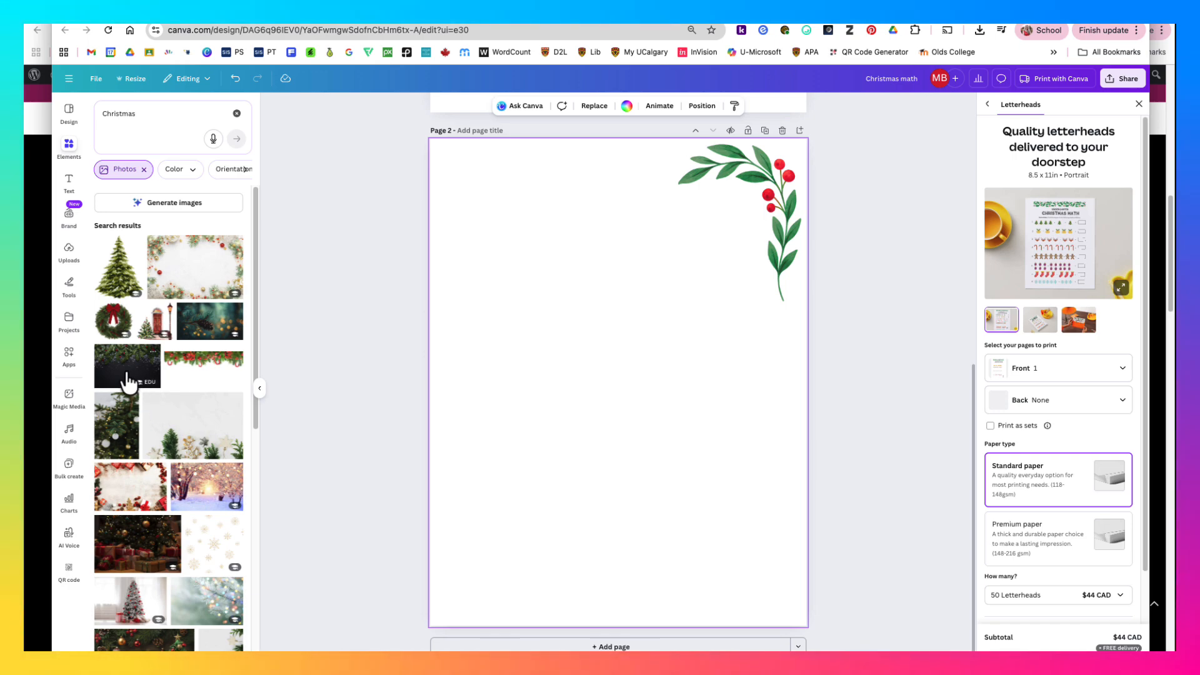
pyautogui.scroll(-3, 145, 525)
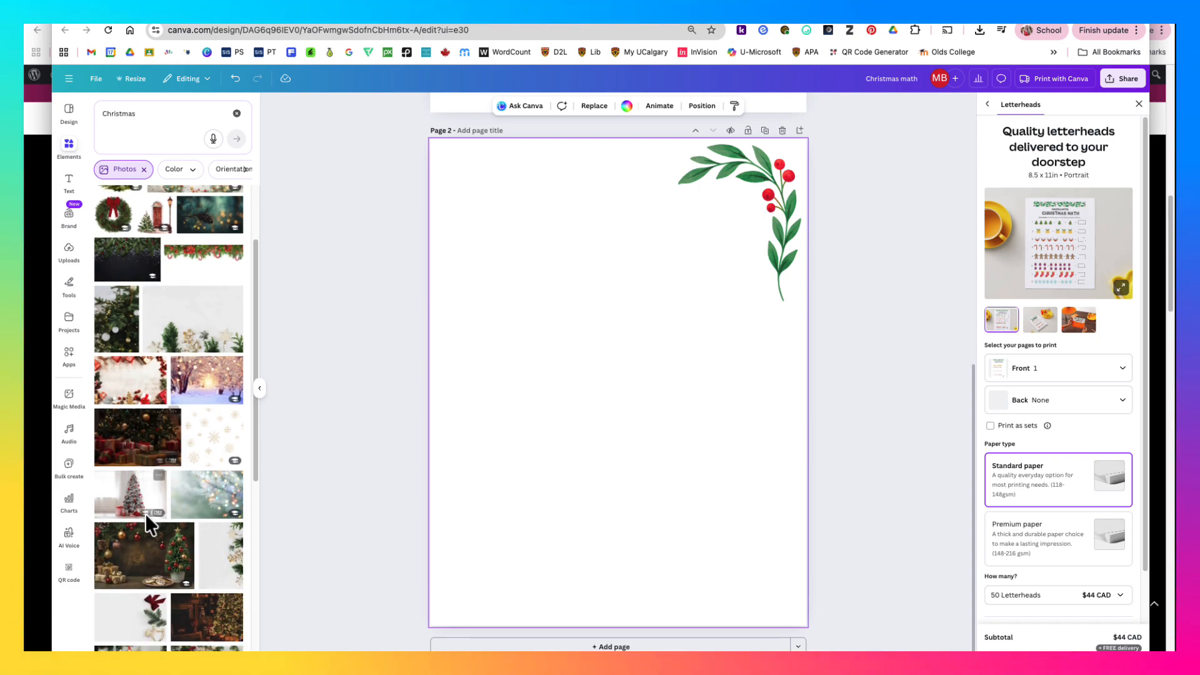
pyautogui.click(215, 558)
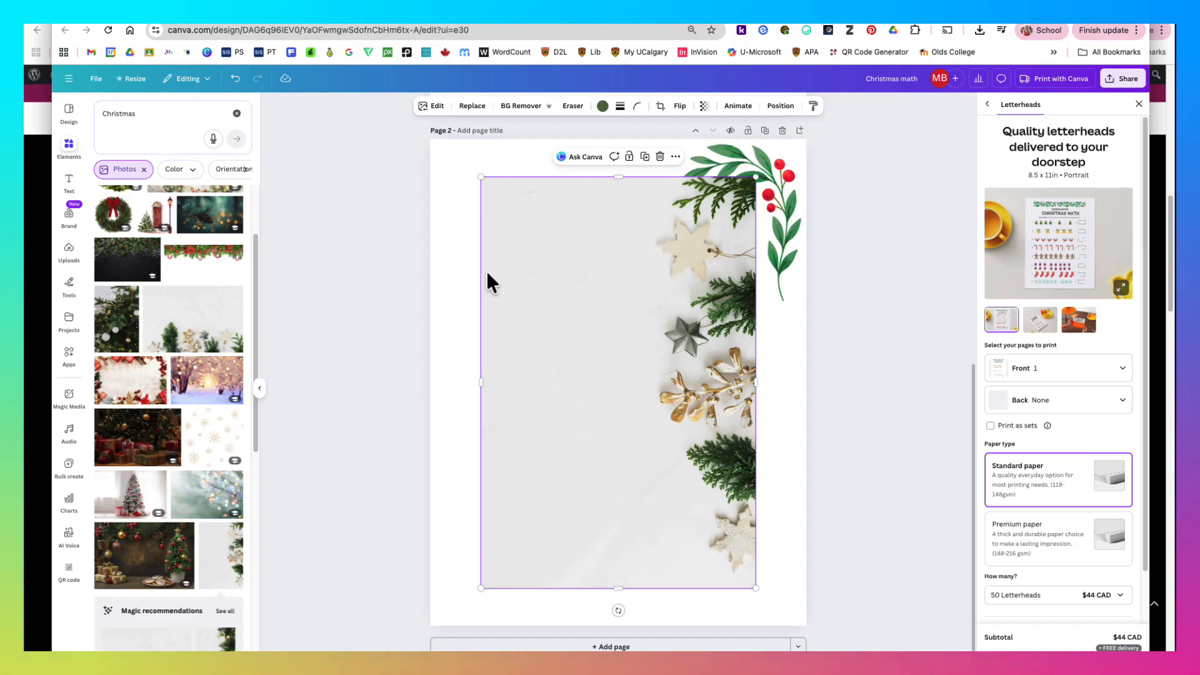
# - Delete the branch graphic and enlarge the evergreen photo from the page's upper-right corner until it covers all of page 2
pyautogui.click(789, 167)
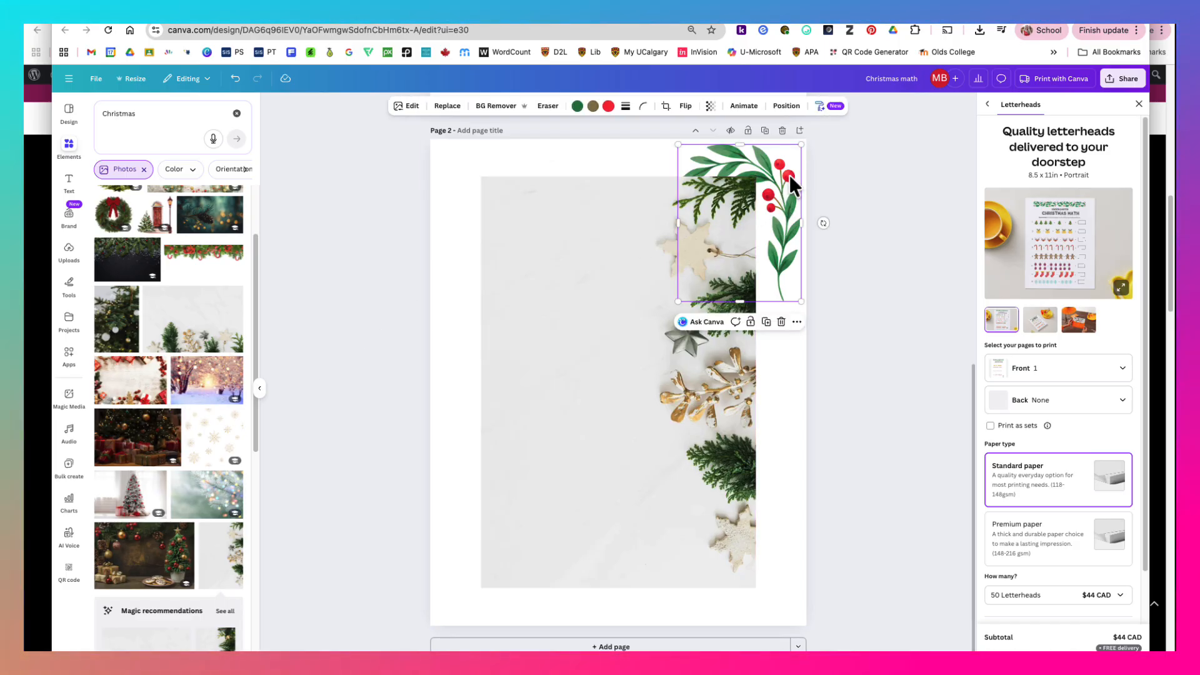
pyautogui.press('Delete')
pyautogui.moveTo(654, 281); pyautogui.dragTo(701, 240)
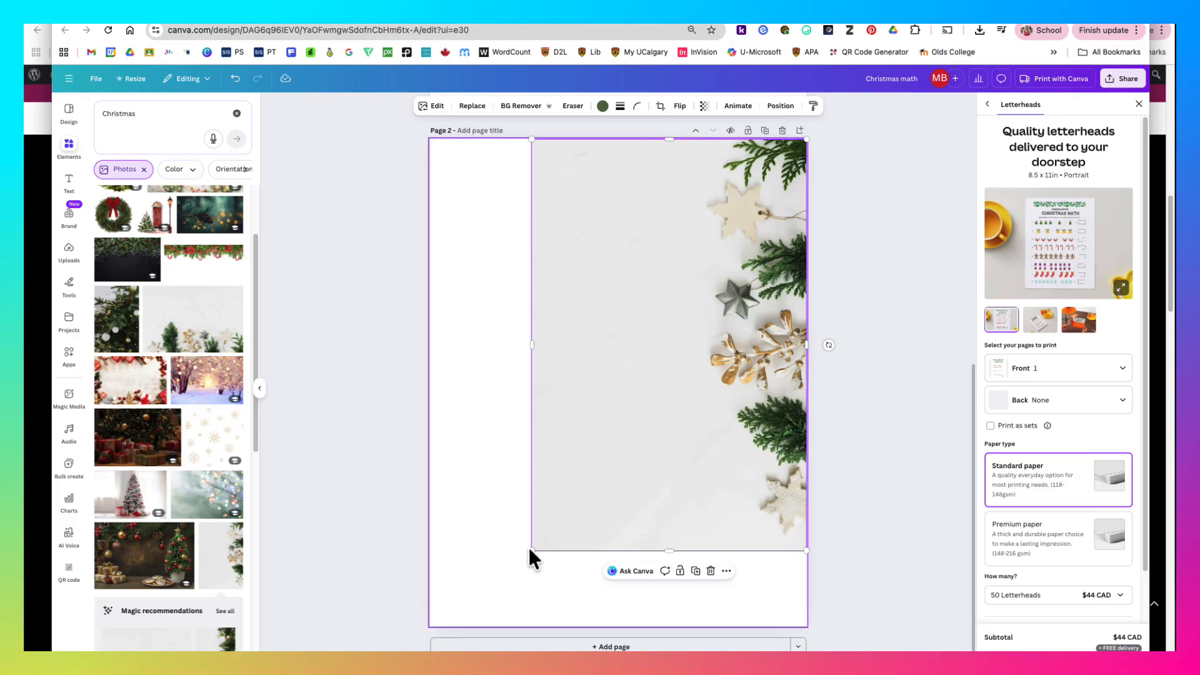
pyautogui.moveTo(526, 549); pyautogui.dragTo(366, 650)
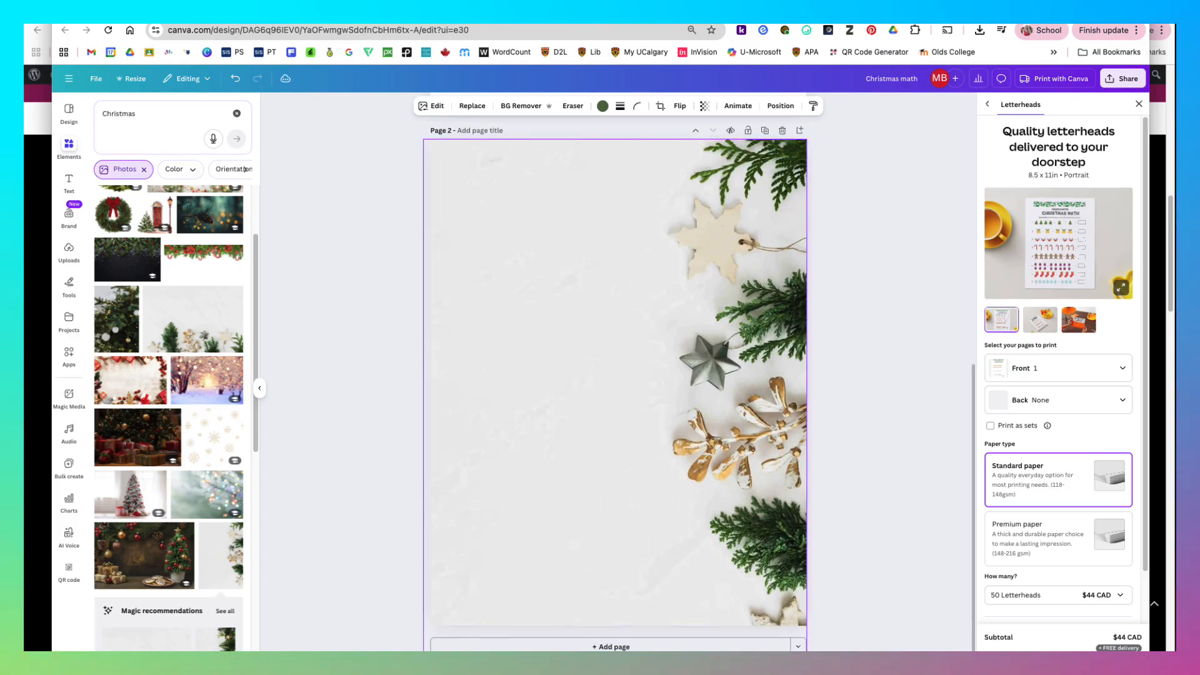
pyautogui.click(902, 333)
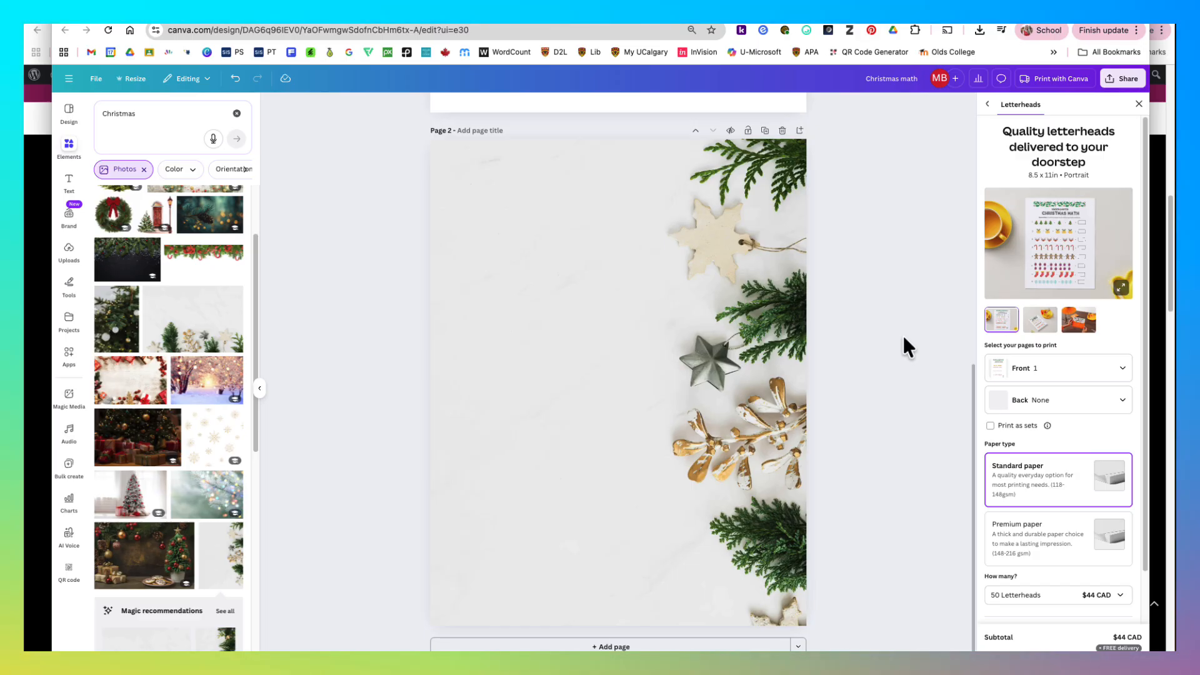
# - Show all Christmas graphics again and place the red Santa hat in the upper-left corner of page 2
pyautogui.click(144, 170)
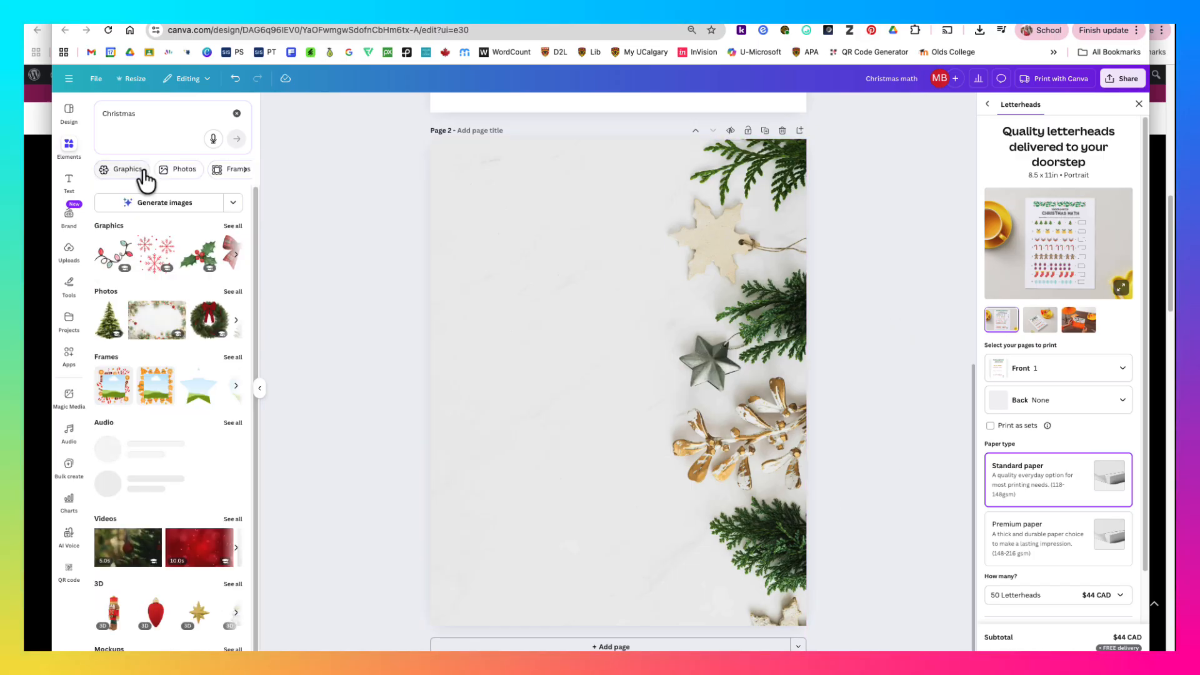
pyautogui.click(231, 226)
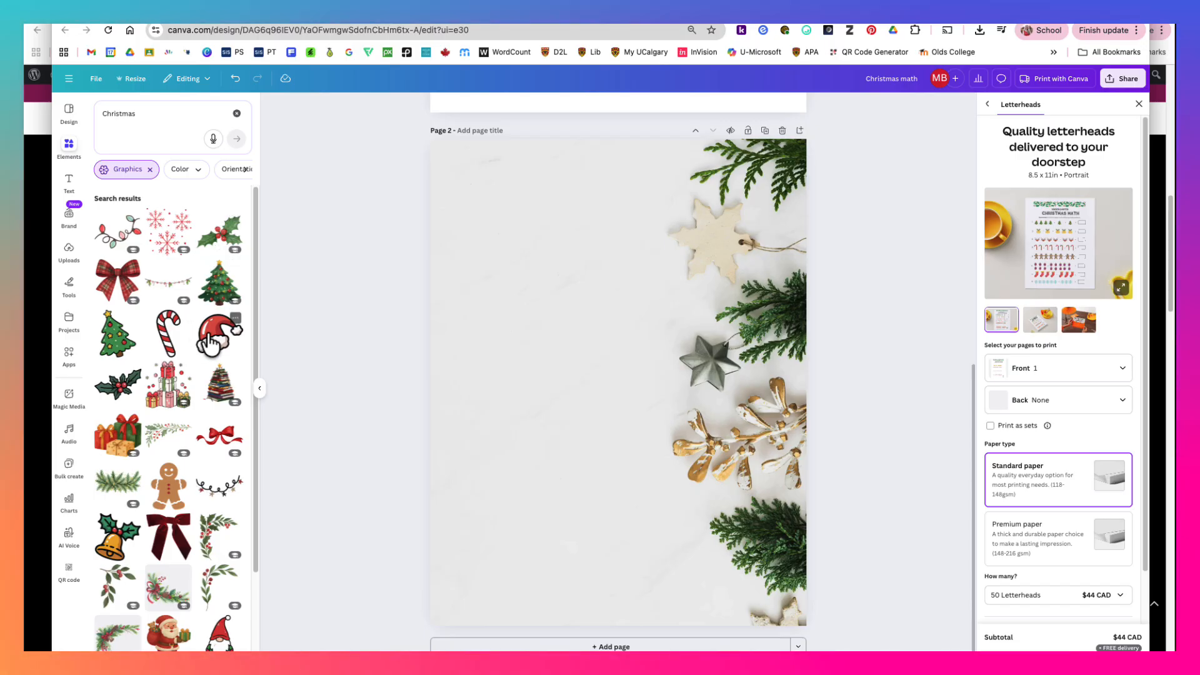
pyautogui.moveTo(211, 340); pyautogui.dragTo(498, 178)
pyautogui.click(857, 253)
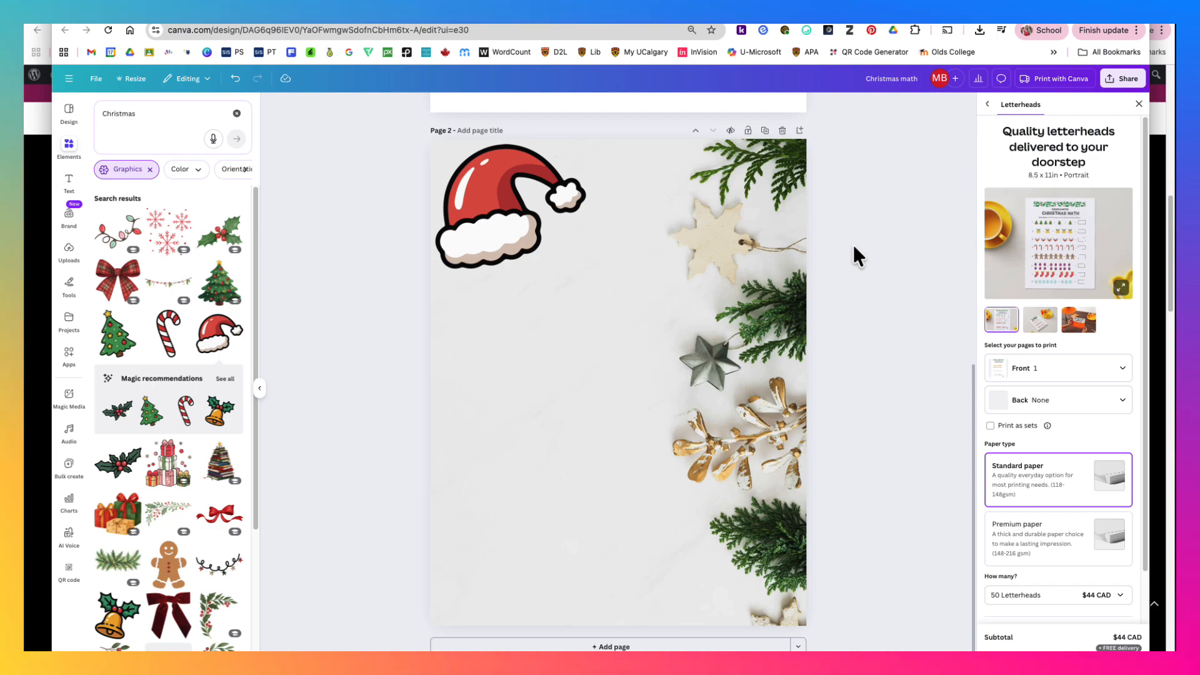
# - Add a heading reading "Christmas" to page 2 and place it just below the Santa hat
pyautogui.click(69, 181)
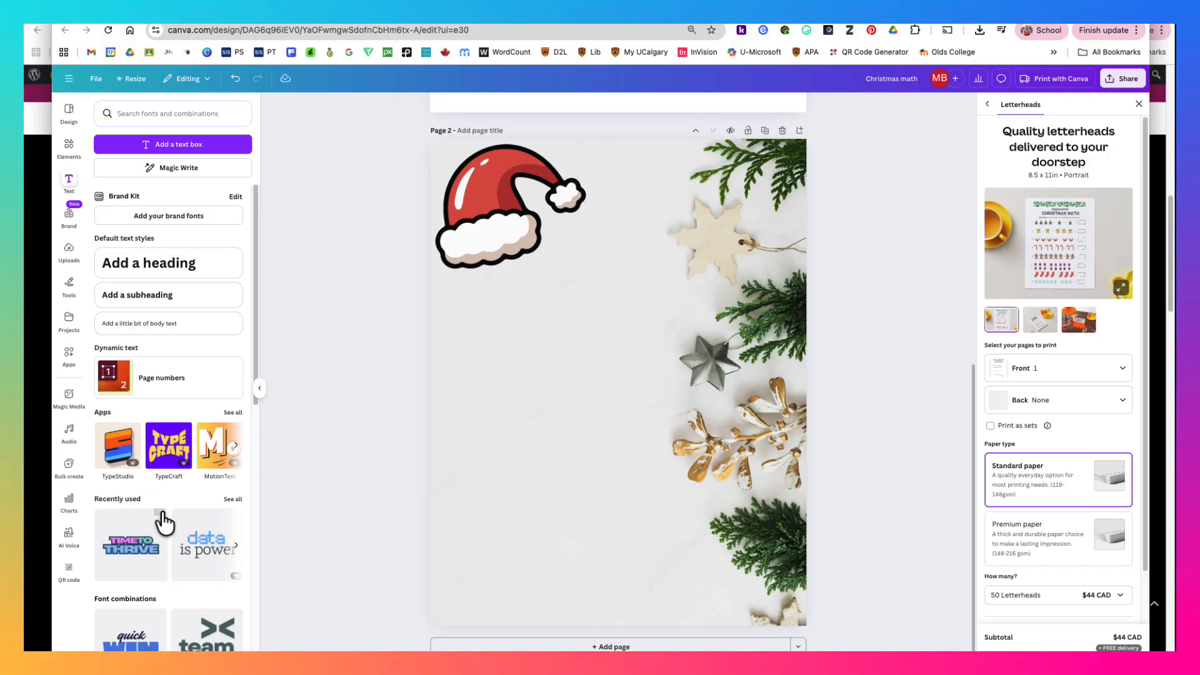
pyautogui.scroll(-3, 166, 519)
pyautogui.scroll(-5, 175, 516)
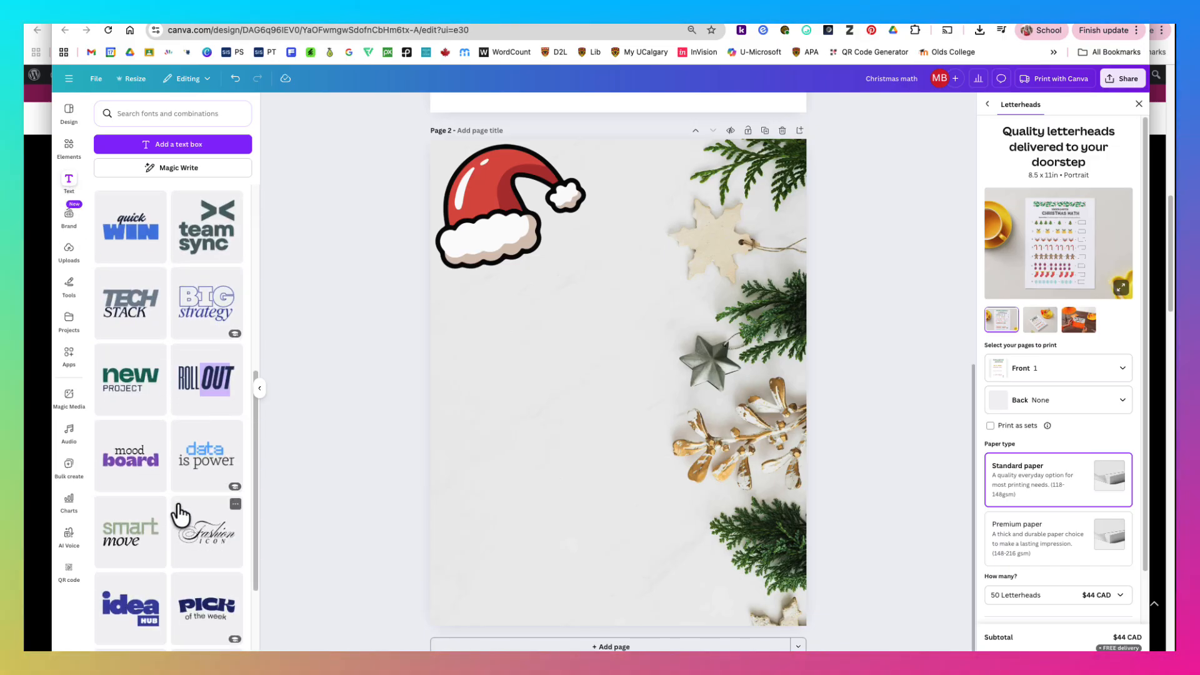
pyautogui.scroll(-1, 188, 509)
pyautogui.scroll(10, 181, 504)
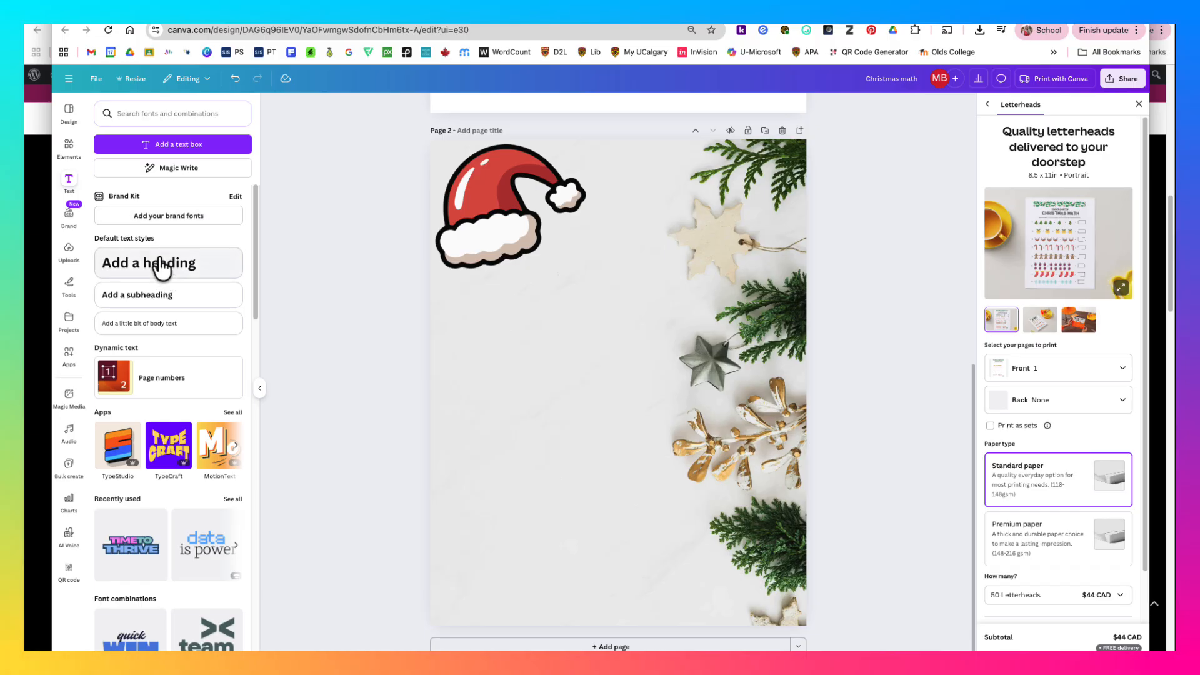
pyautogui.click(148, 272)
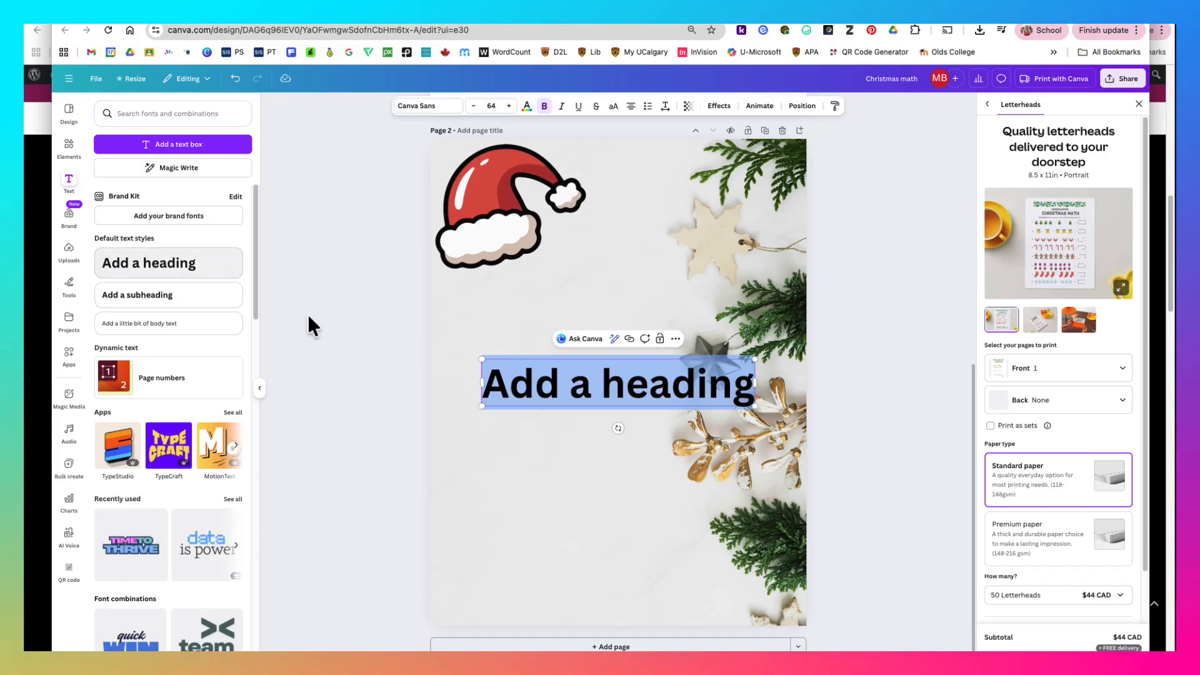
pyautogui.click(718, 386)
pyautogui.hotkey('ctrl', 'a')
pyautogui.write('C')
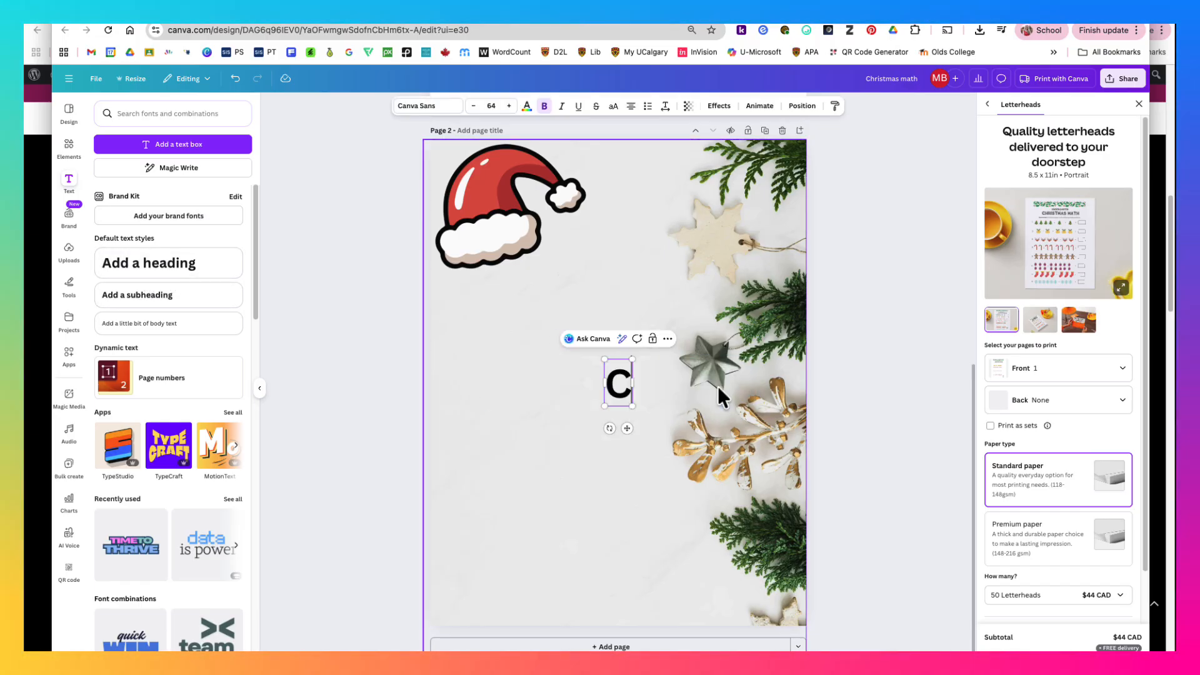
pyautogui.write('hristmas')
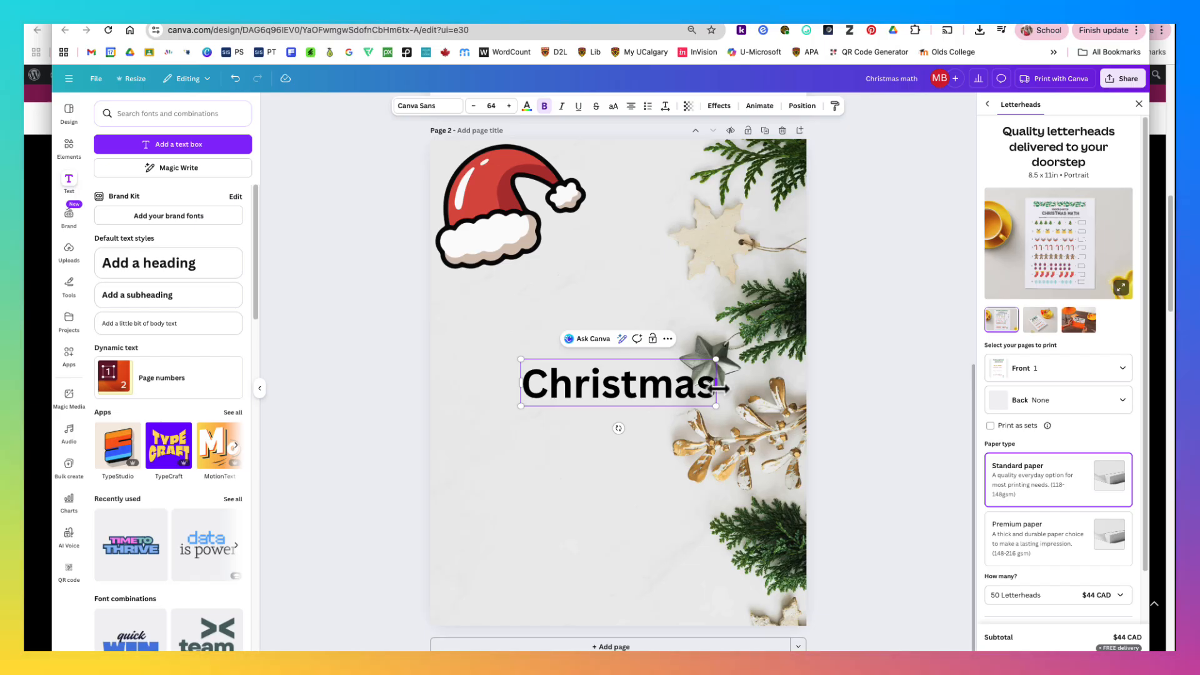
pyautogui.click(616, 472)
pyautogui.moveTo(630, 394); pyautogui.dragTo(563, 332)
# - Search the fonts for "open" and apply OpenDyslexic to the "Christmas" heading
pyautogui.click(425, 106)
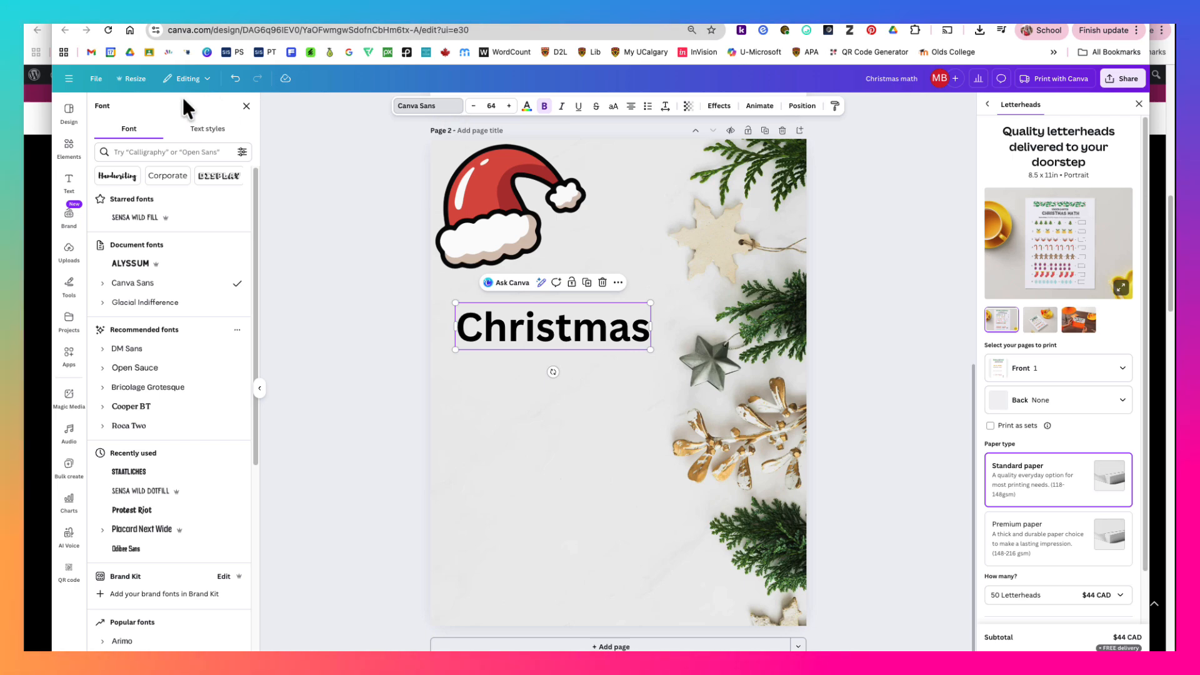
pyautogui.click(152, 153)
pyautogui.write('open')
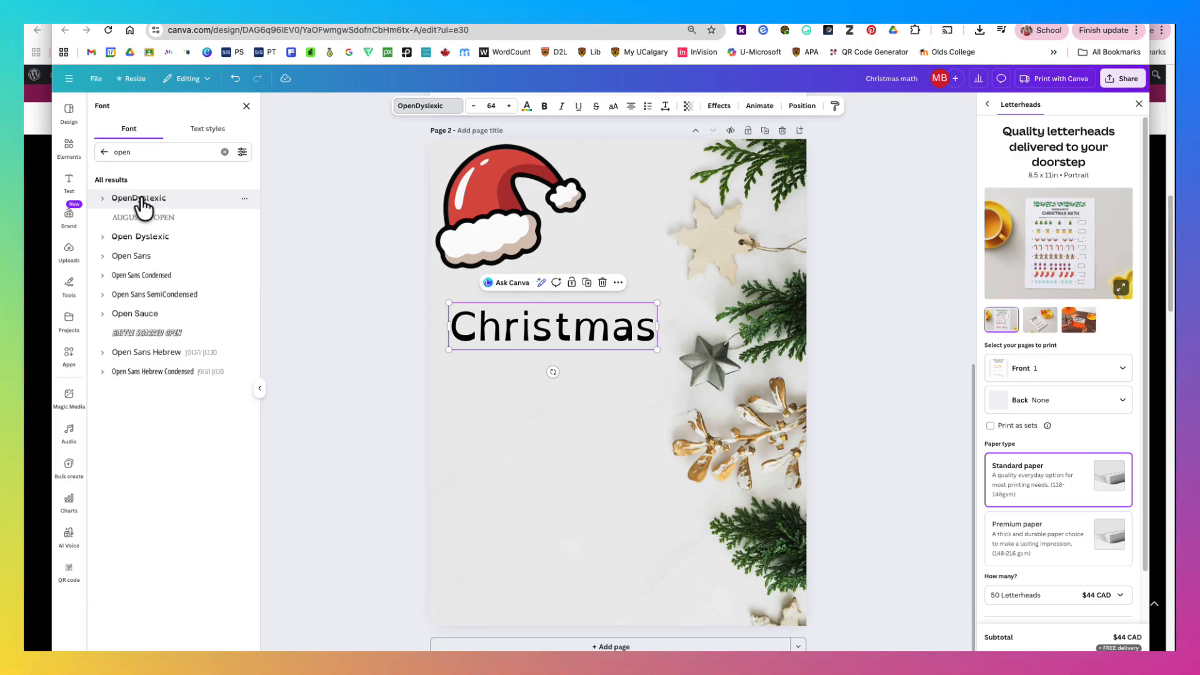
# - Search the fonts for "dotted" and try Canva Student Font Dotted and Pixelated Dotted on the "Christmas" heading
pyautogui.click(224, 152)
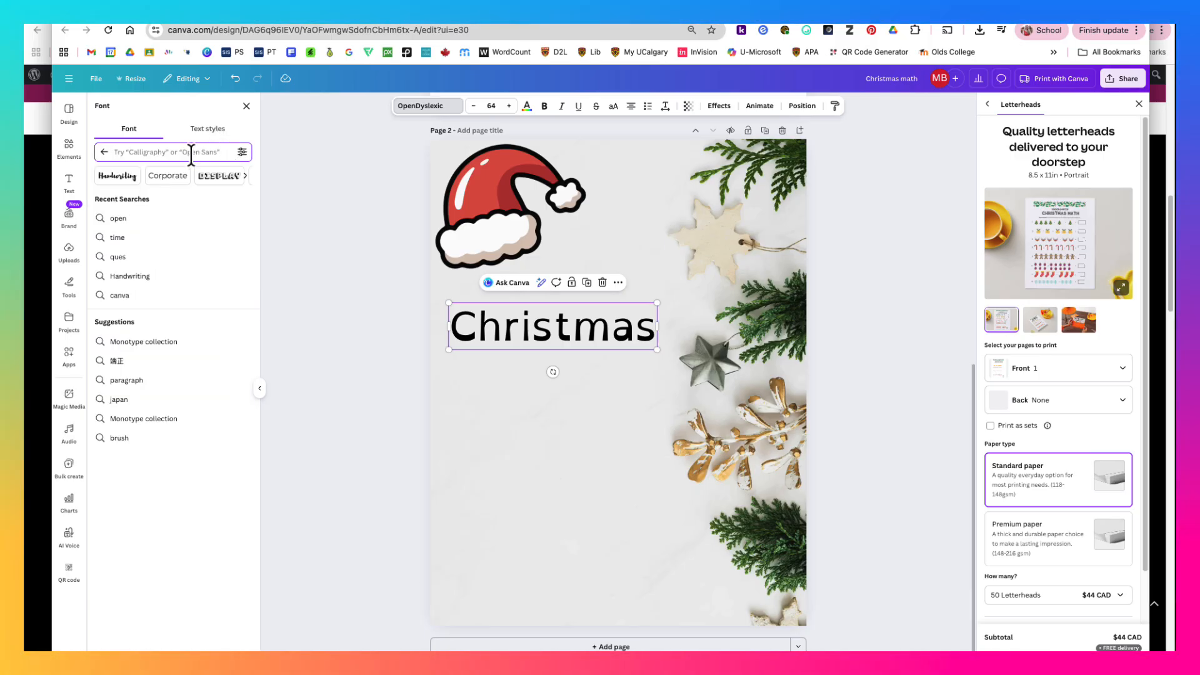
pyautogui.write('dotted')
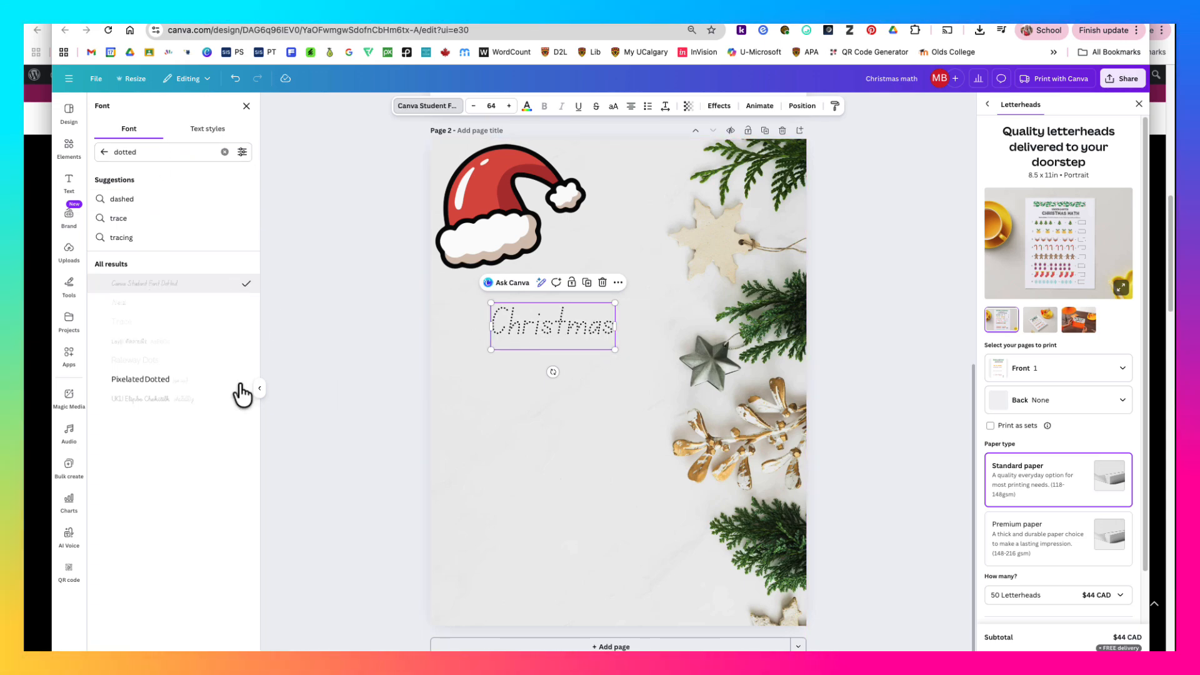
pyautogui.click(186, 390)
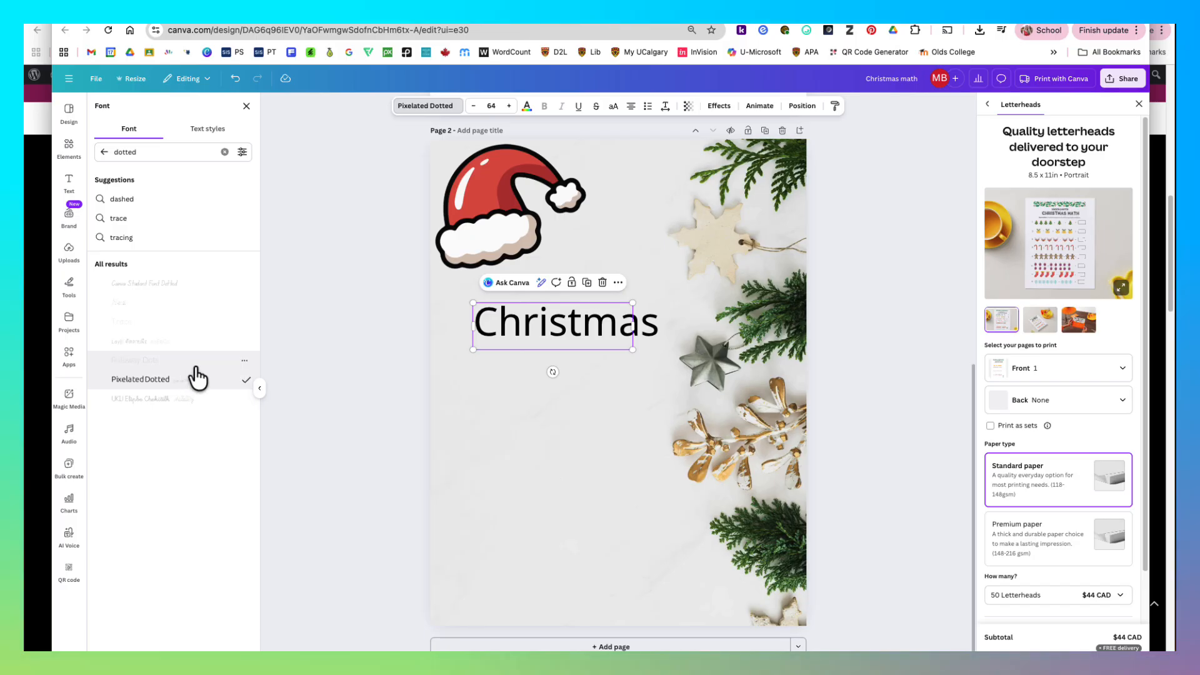
# - Clear the font search and look through the full list of available fonts
pyautogui.click(224, 152)
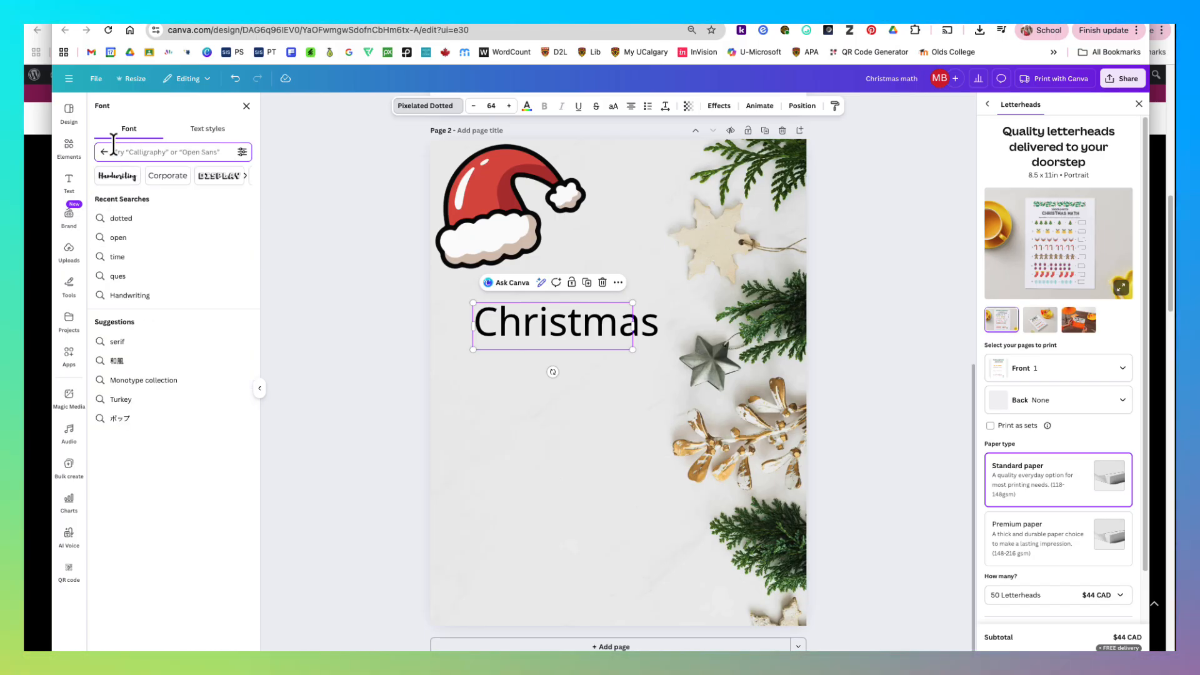
pyautogui.click(162, 201)
pyautogui.scroll(-5, 209, 264)
pyautogui.scroll(-15, 206, 355)
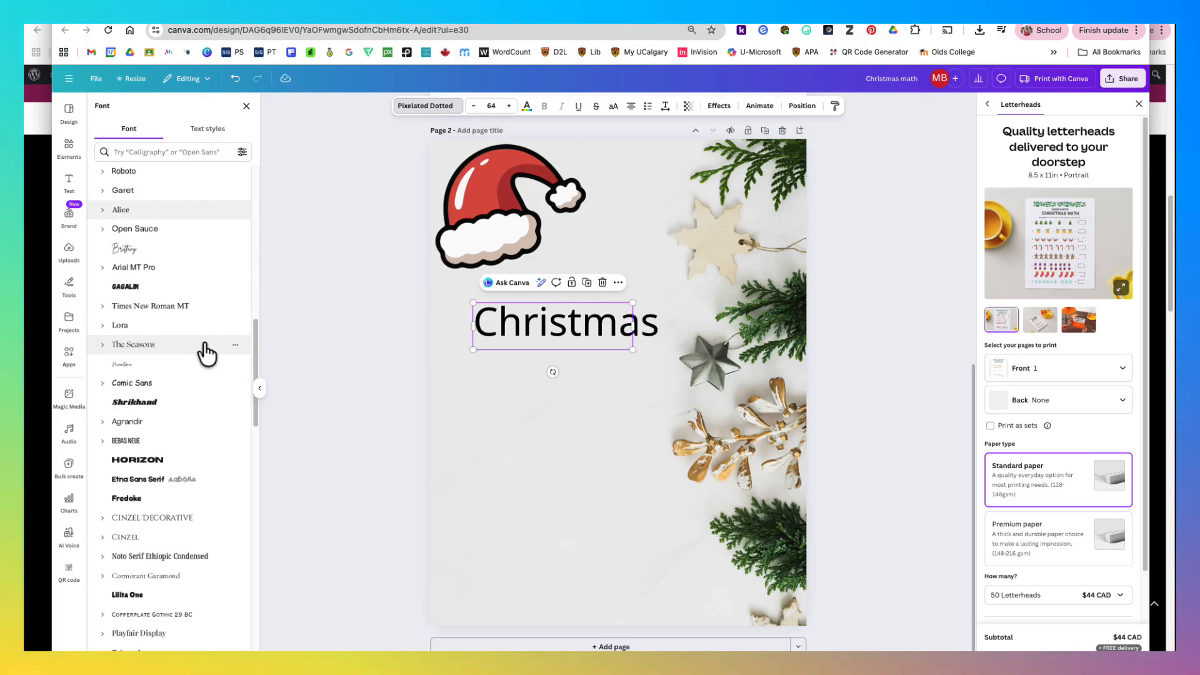
pyautogui.scroll(-3, 208, 350)
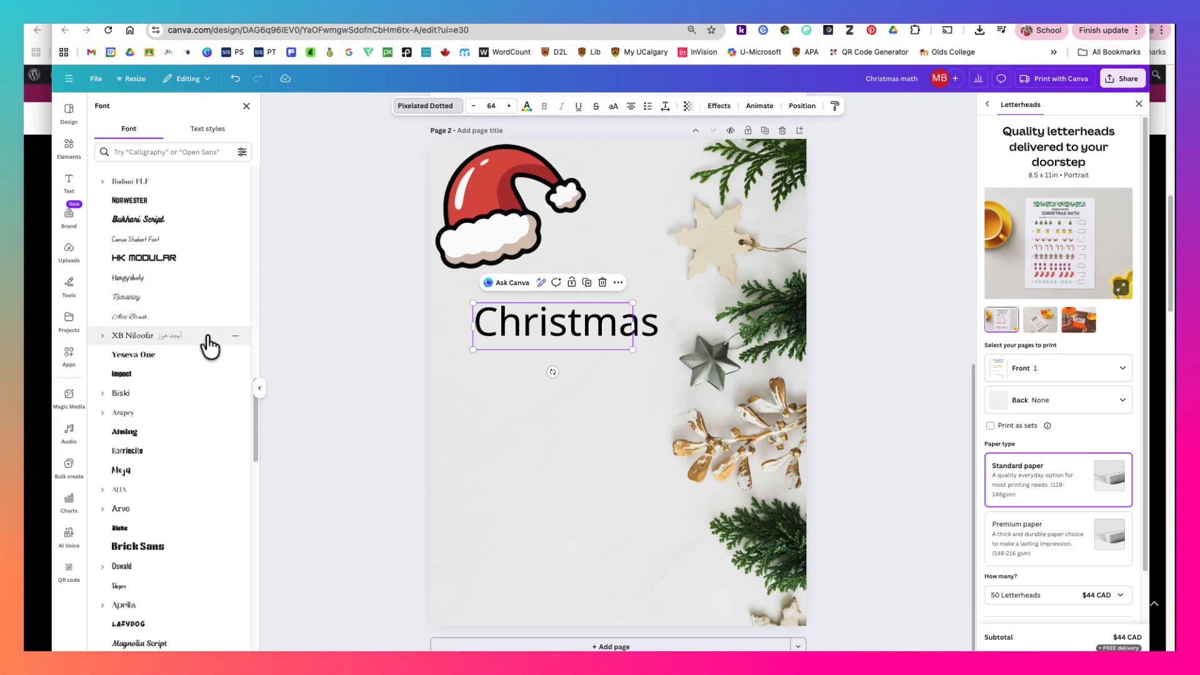
pyautogui.scroll(-5, 210, 344)
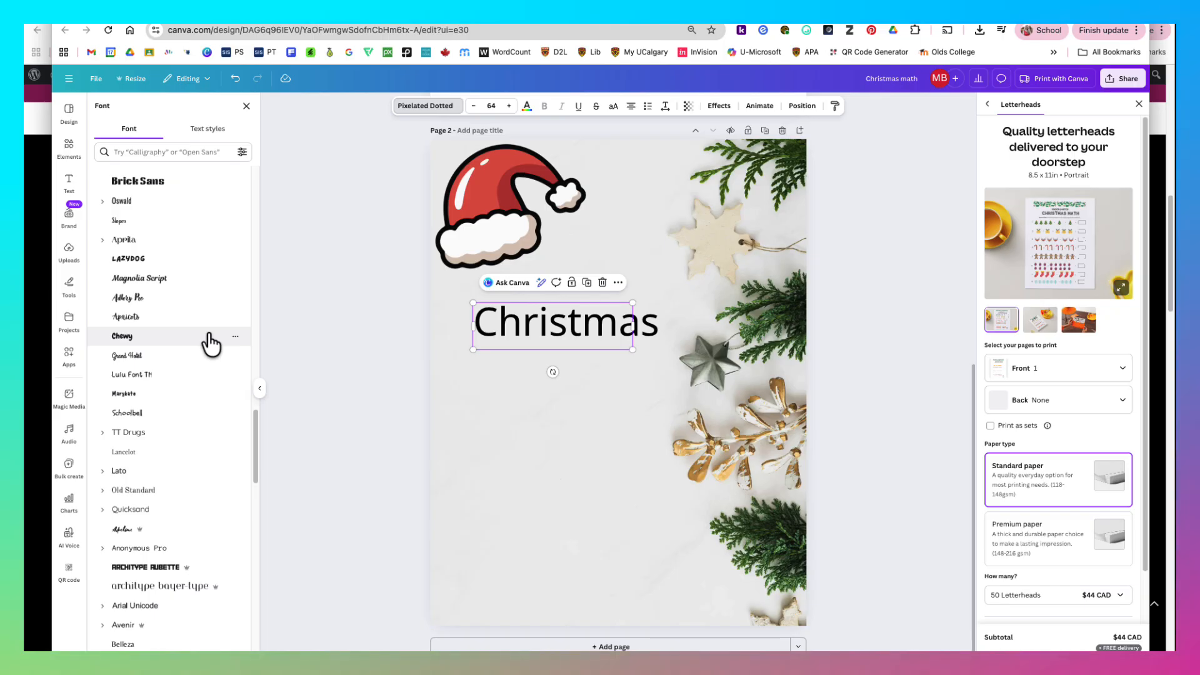
# - Browse further down the font list, past the end of the current group and into the English fonts
pyautogui.scroll(-4, 211, 343)
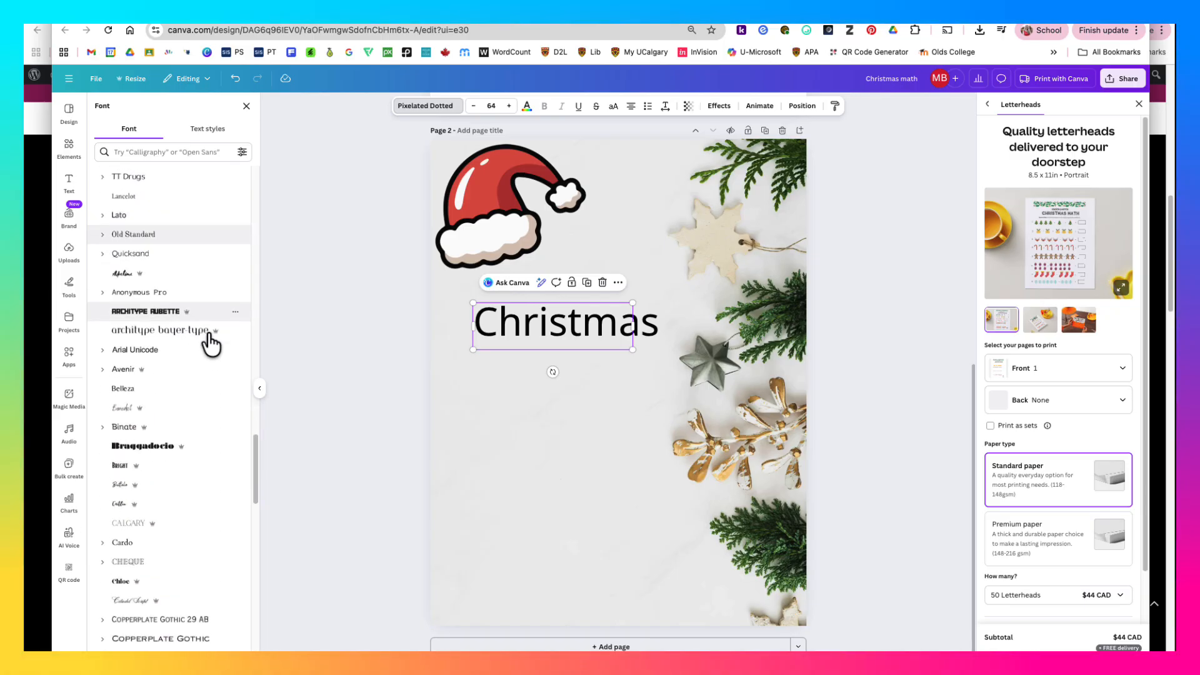
pyautogui.scroll(-3, 211, 344)
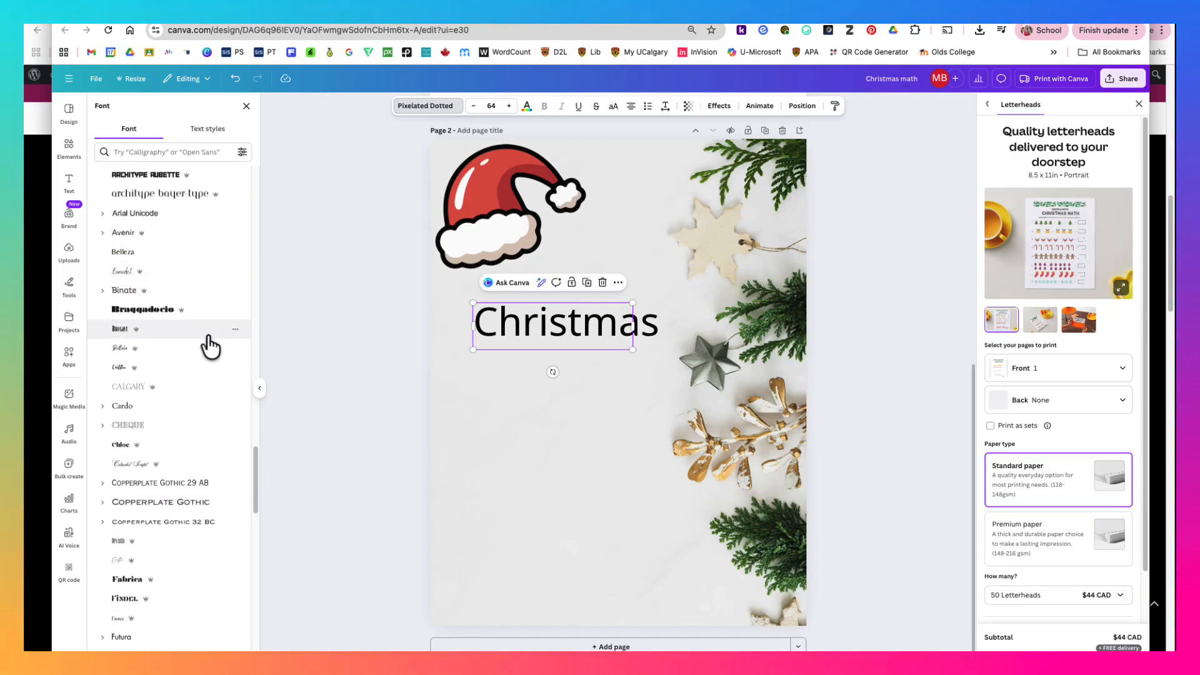
pyautogui.scroll(-5, 210, 346)
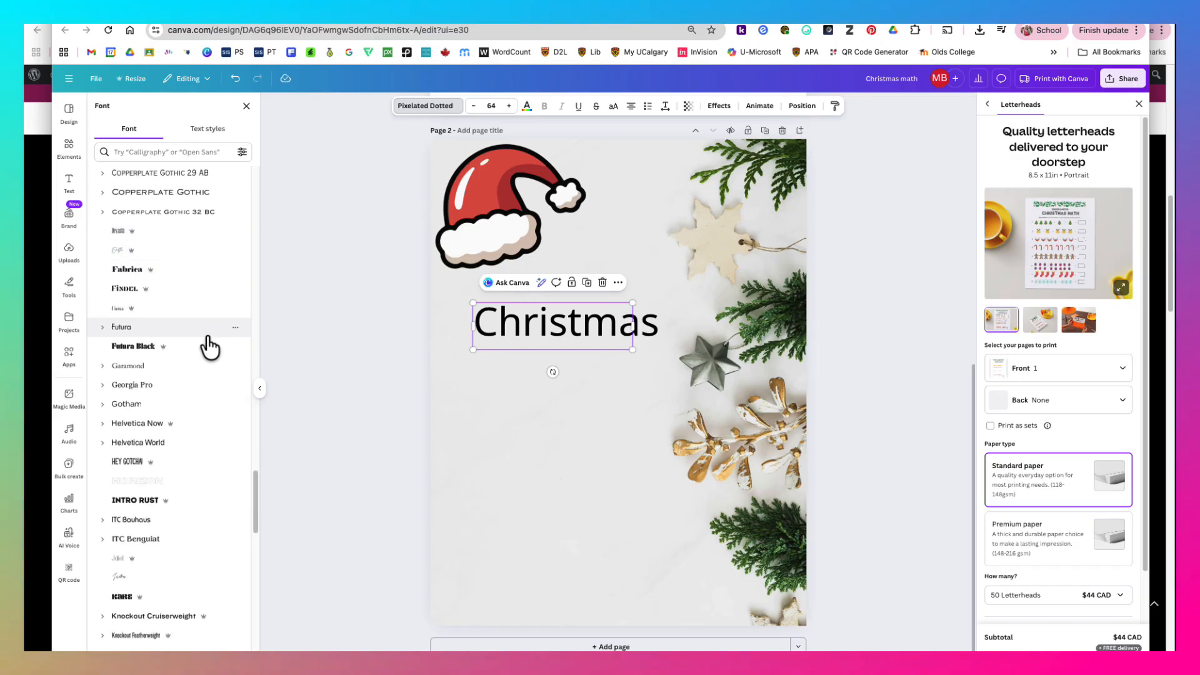
pyautogui.scroll(-7, 210, 346)
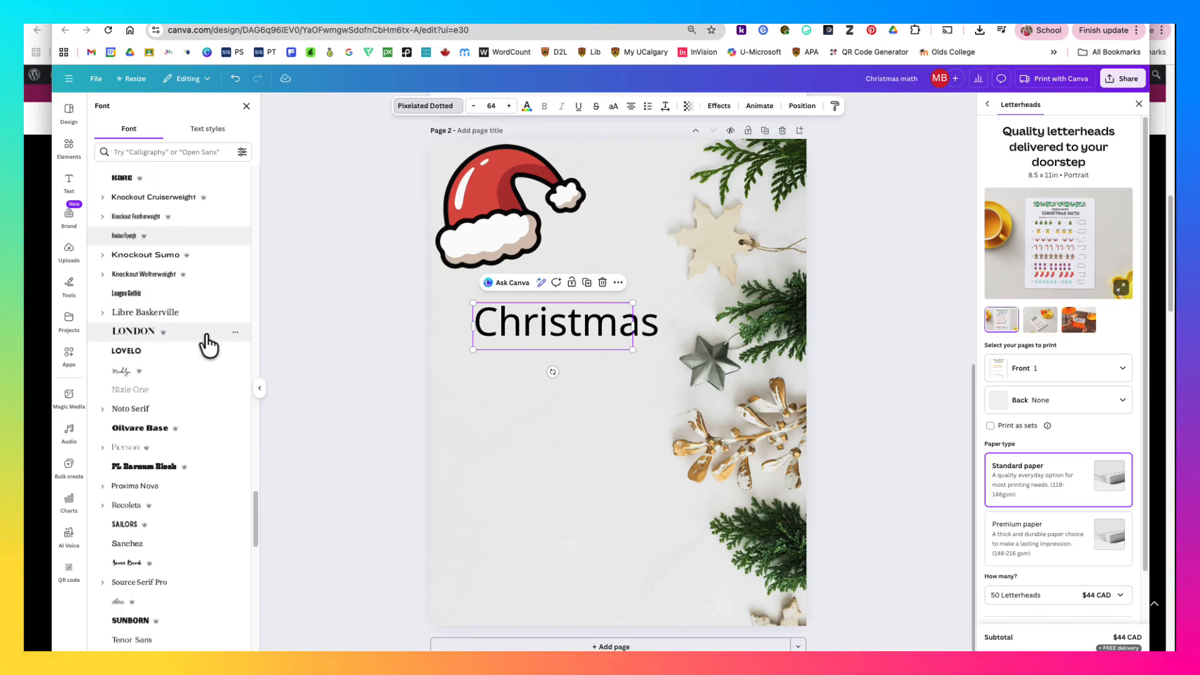
pyautogui.scroll(-5, 209, 344)
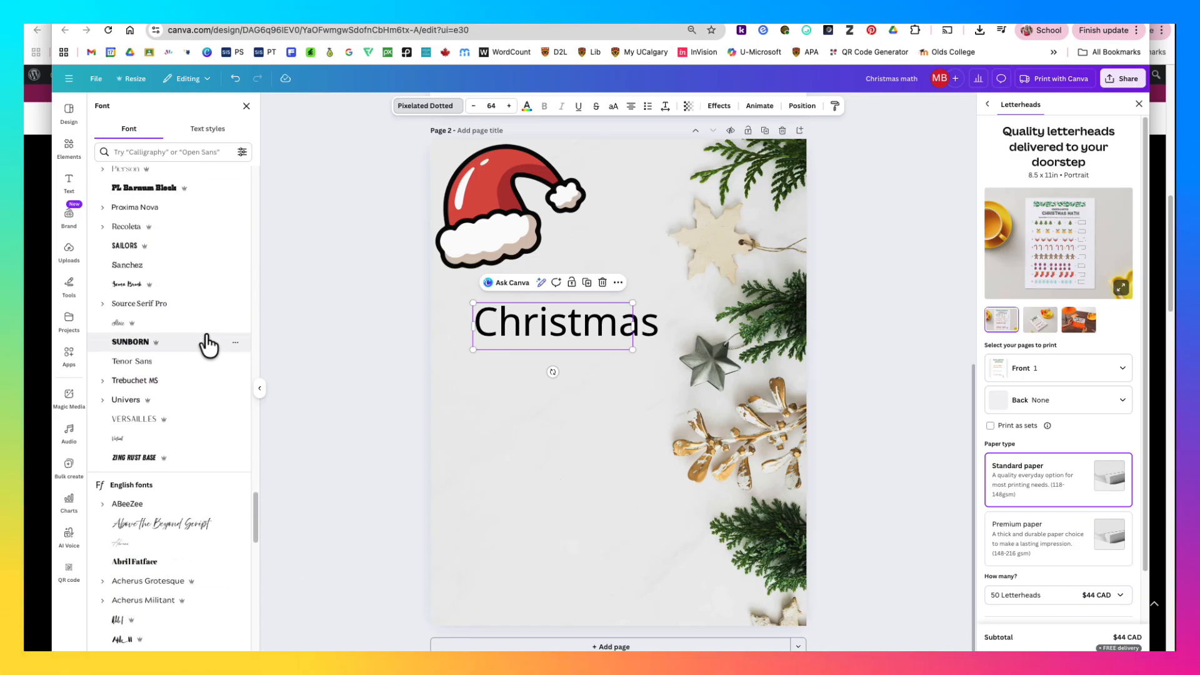
pyautogui.scroll(-6, 209, 344)
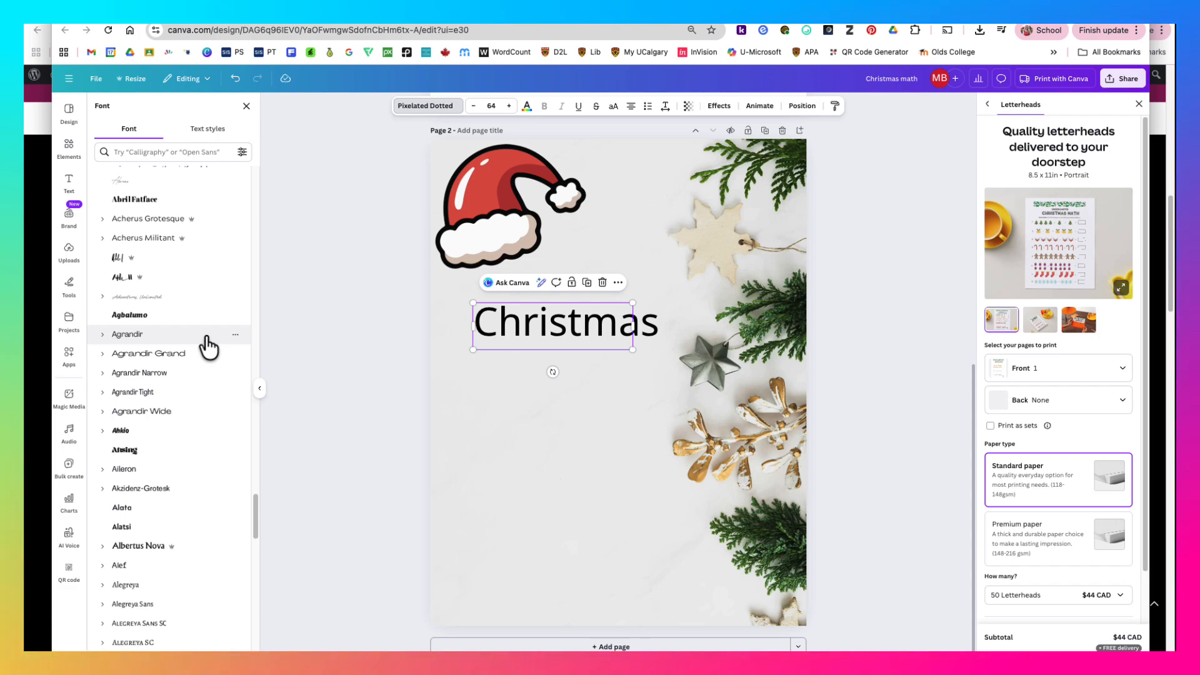
pyautogui.scroll(-3, 209, 347)
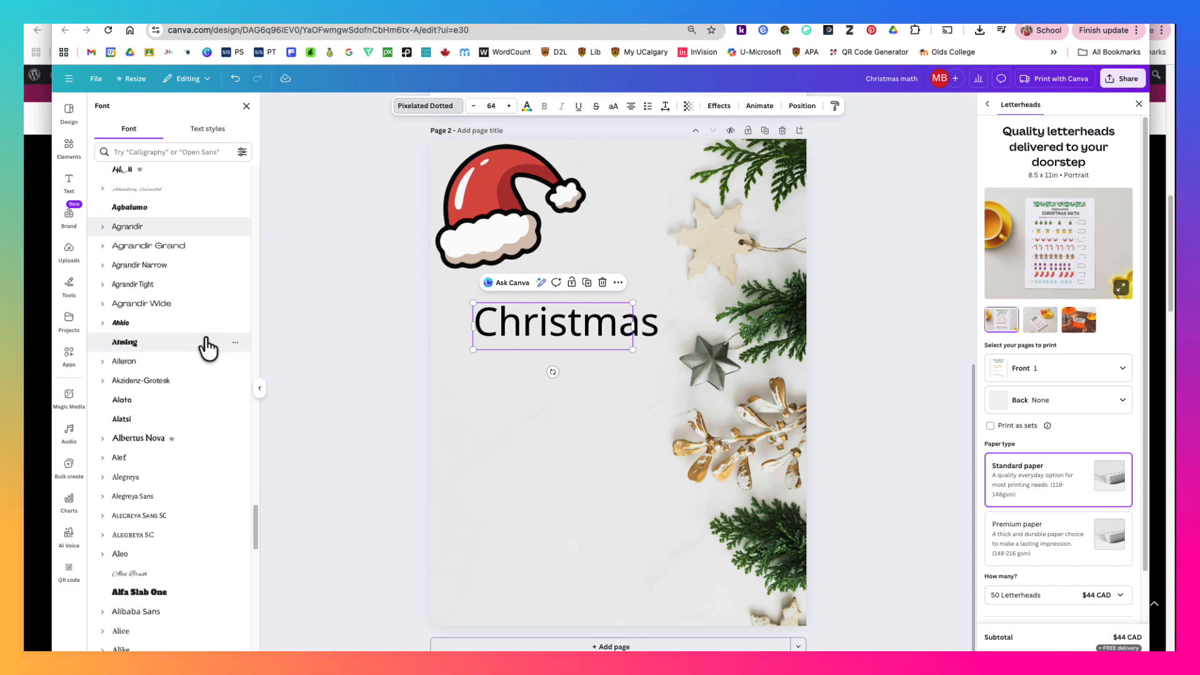
pyautogui.scroll(-5, 208, 348)
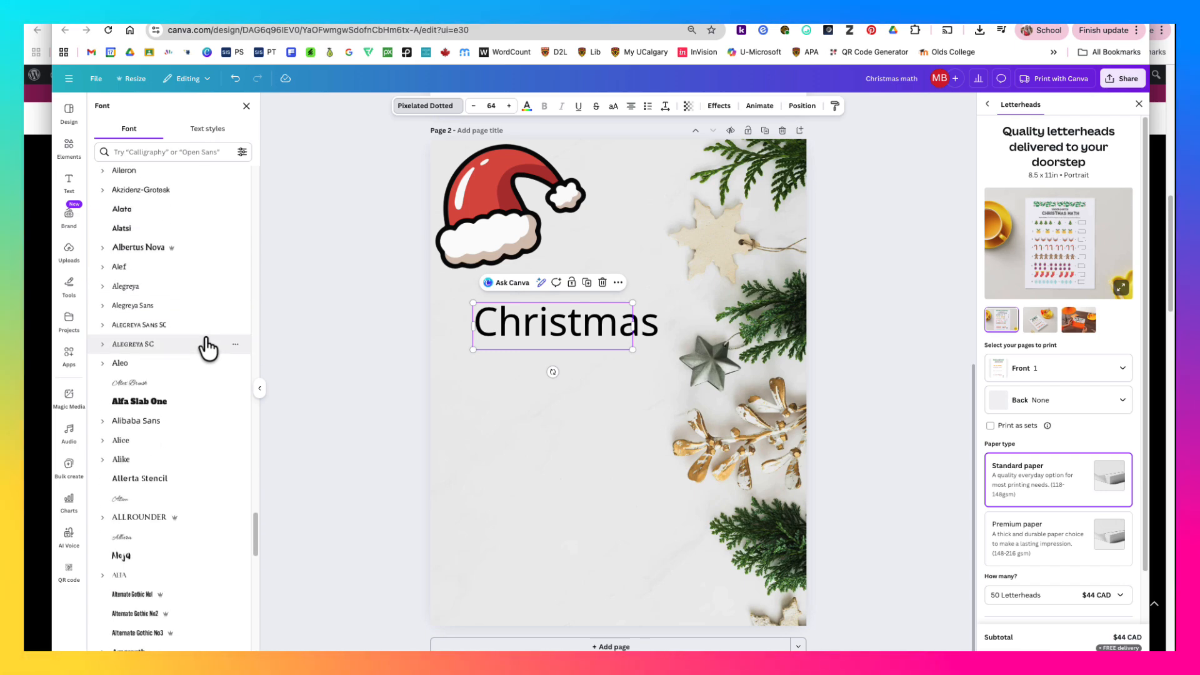
pyautogui.scroll(-1, 207, 345)
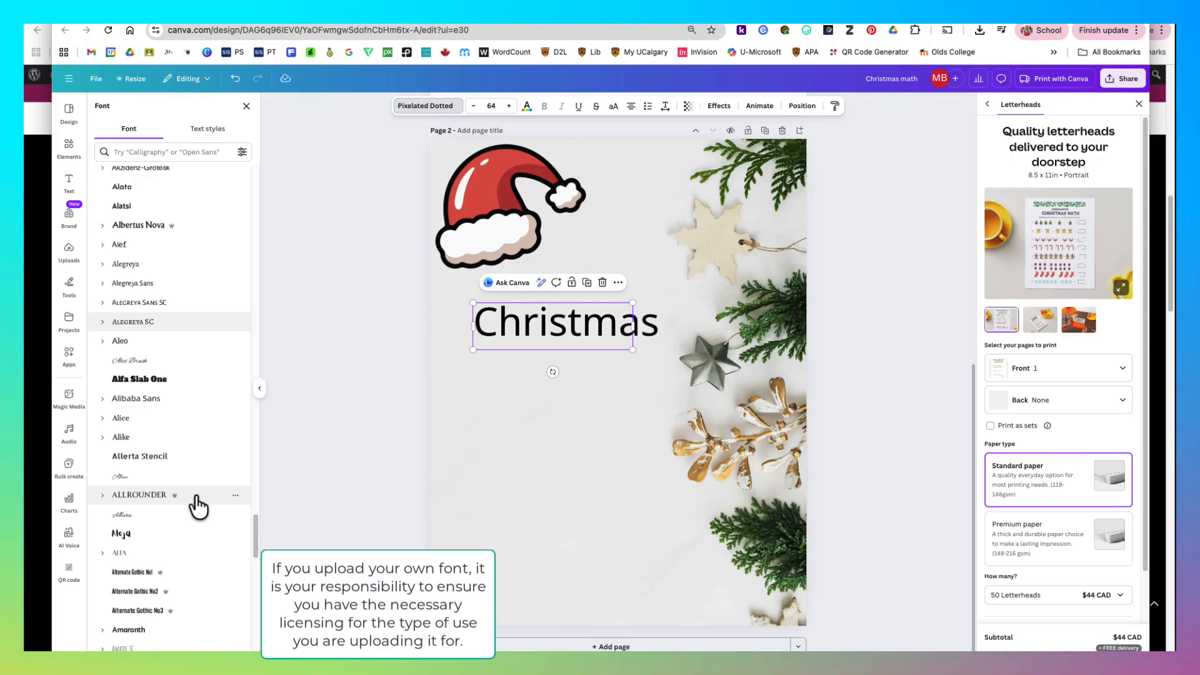
# - Remove the Graphics filter from the "Christmas" element search and close the Letterheads print options
pyautogui.click(70, 147)
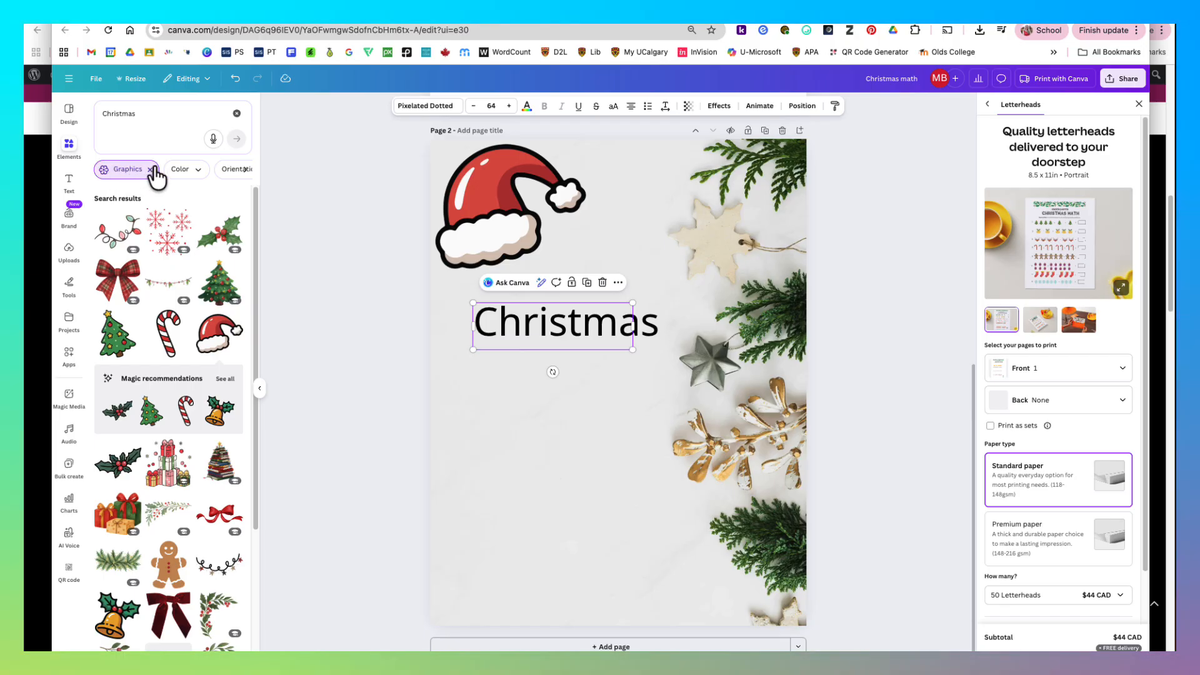
pyautogui.click(151, 169)
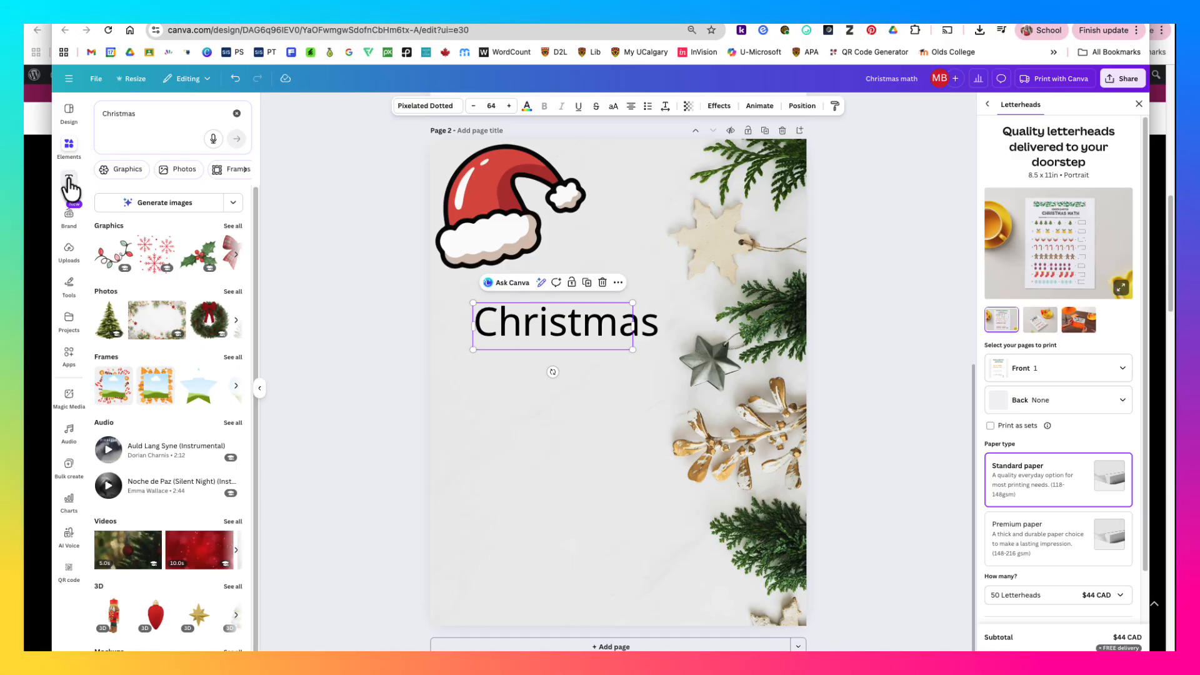
pyautogui.click(939, 276)
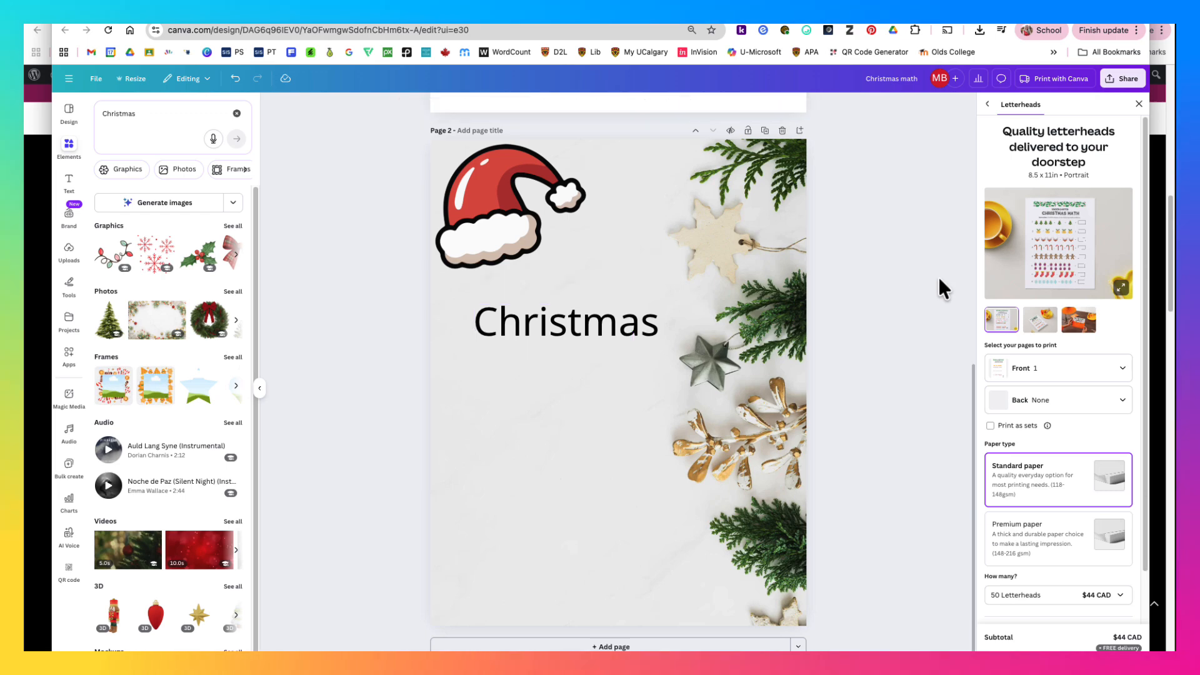
pyautogui.click(1139, 104)
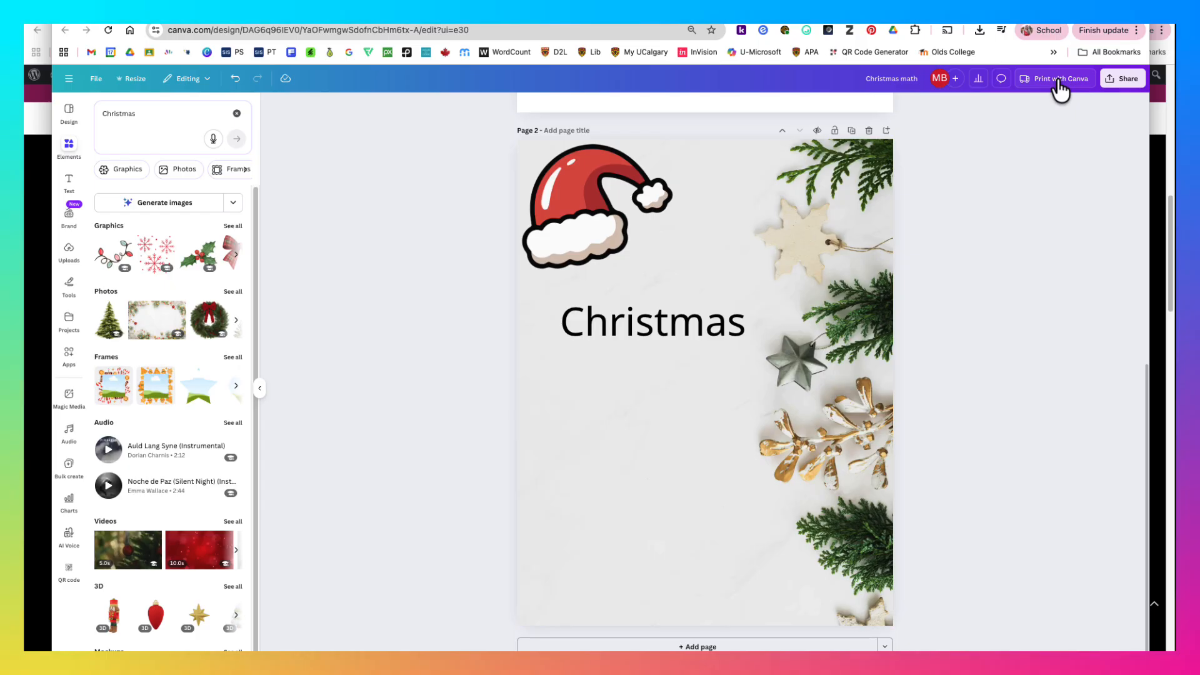
# - Set up a download of the design as PDF Standard with Flatten PDF enabled
pyautogui.click(1127, 79)
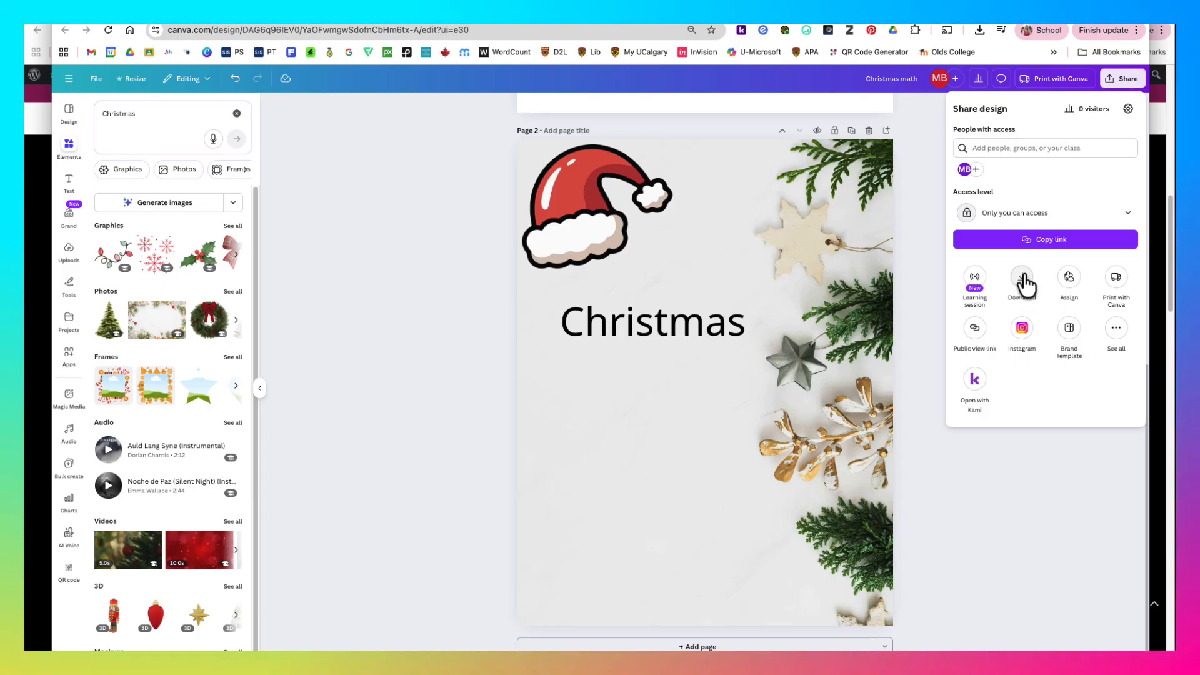
pyautogui.click(1025, 284)
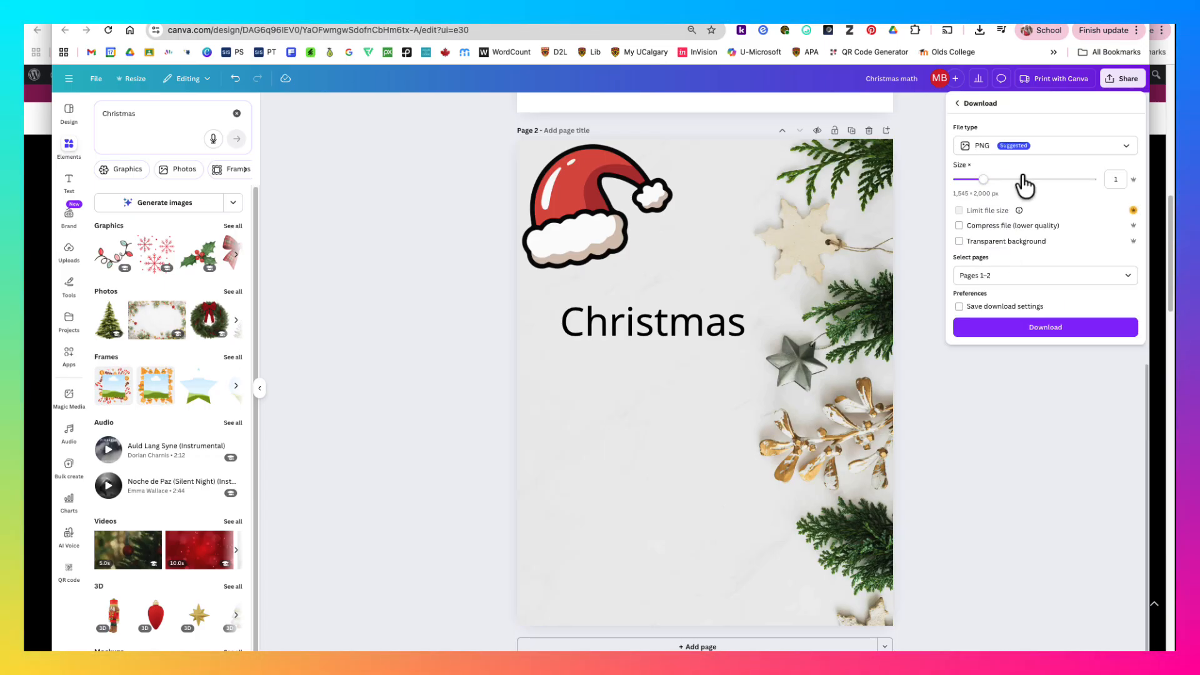
pyautogui.click(1126, 150)
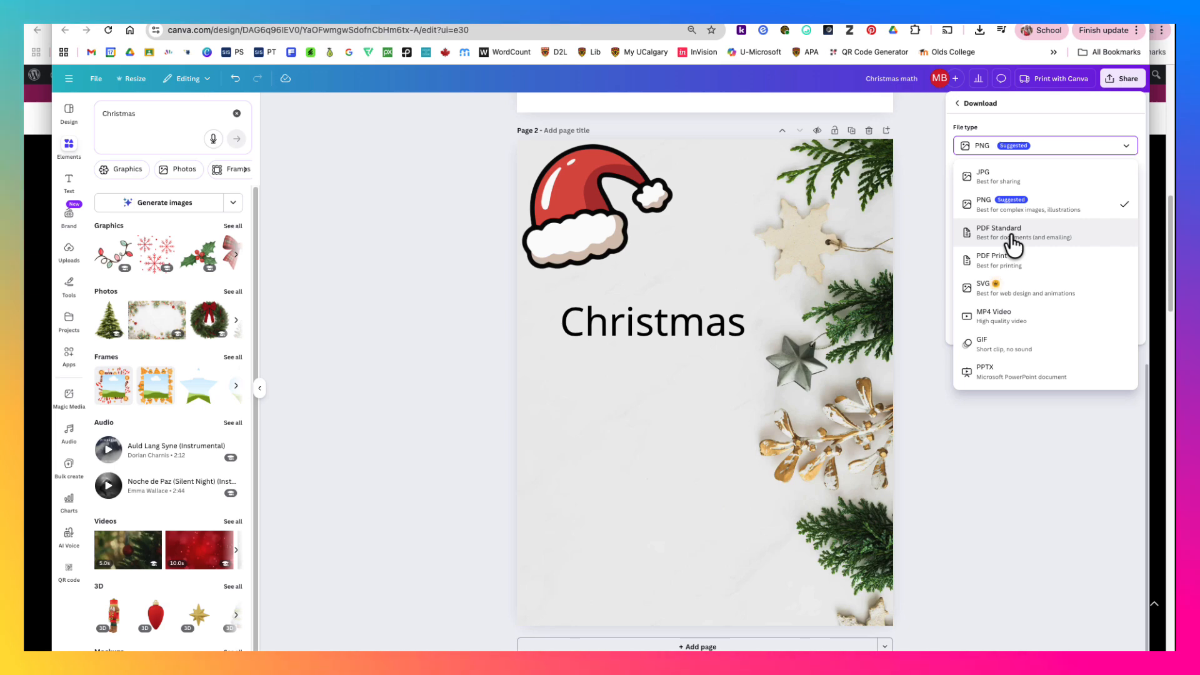
pyautogui.click(1009, 231)
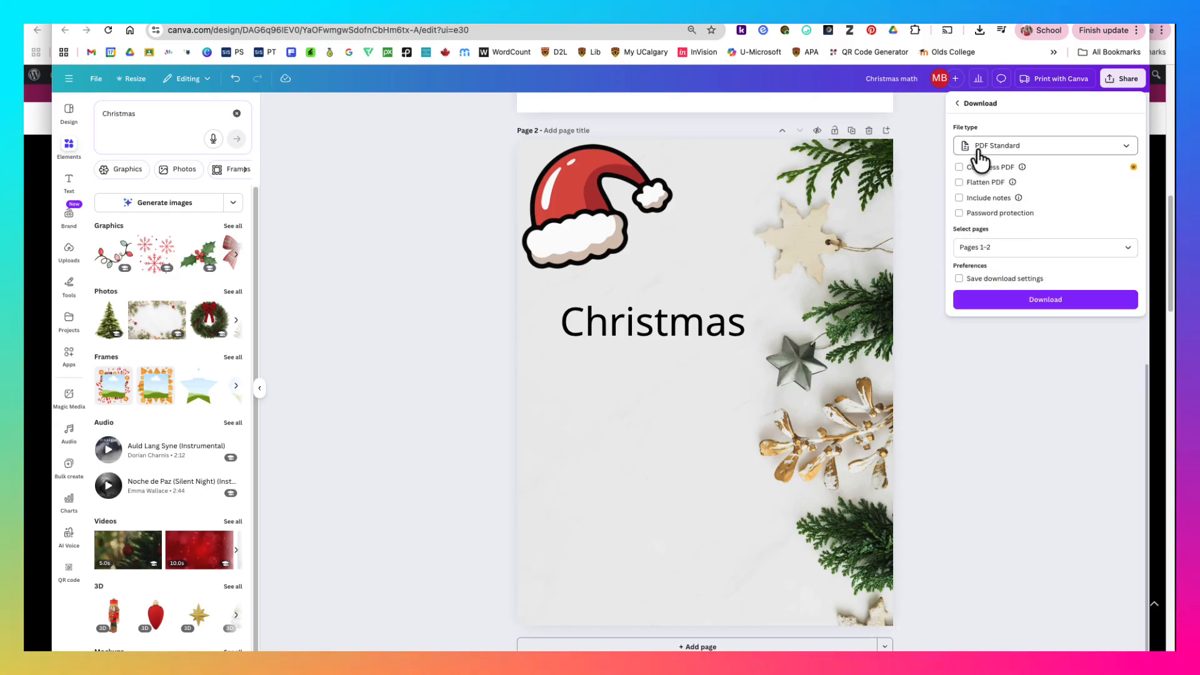
pyautogui.click(959, 183)
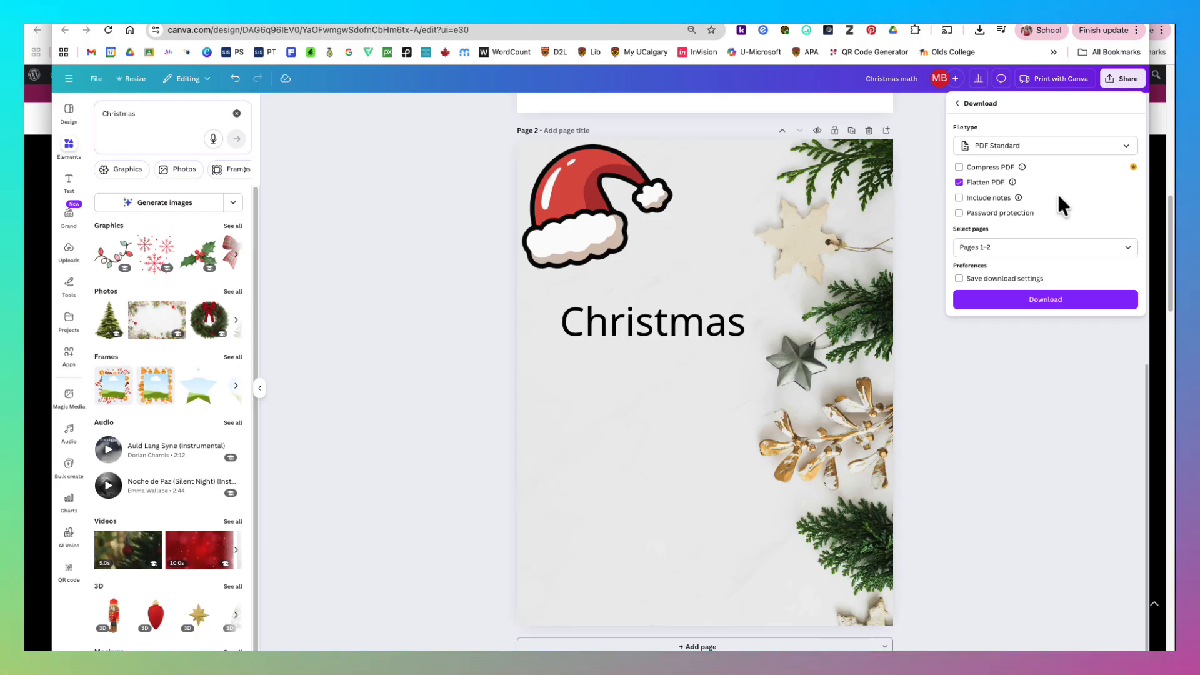
# - Select both pages (1-2) for the export and download the PDF
pyautogui.click(987, 247)
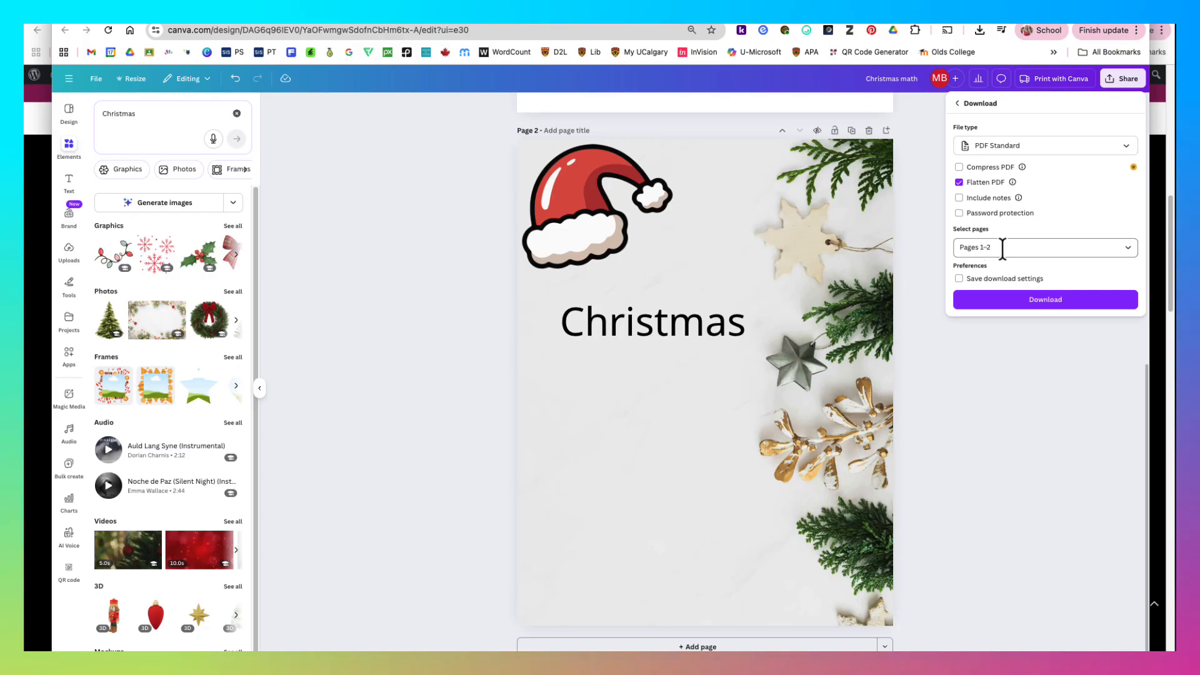
pyautogui.click(1002, 248)
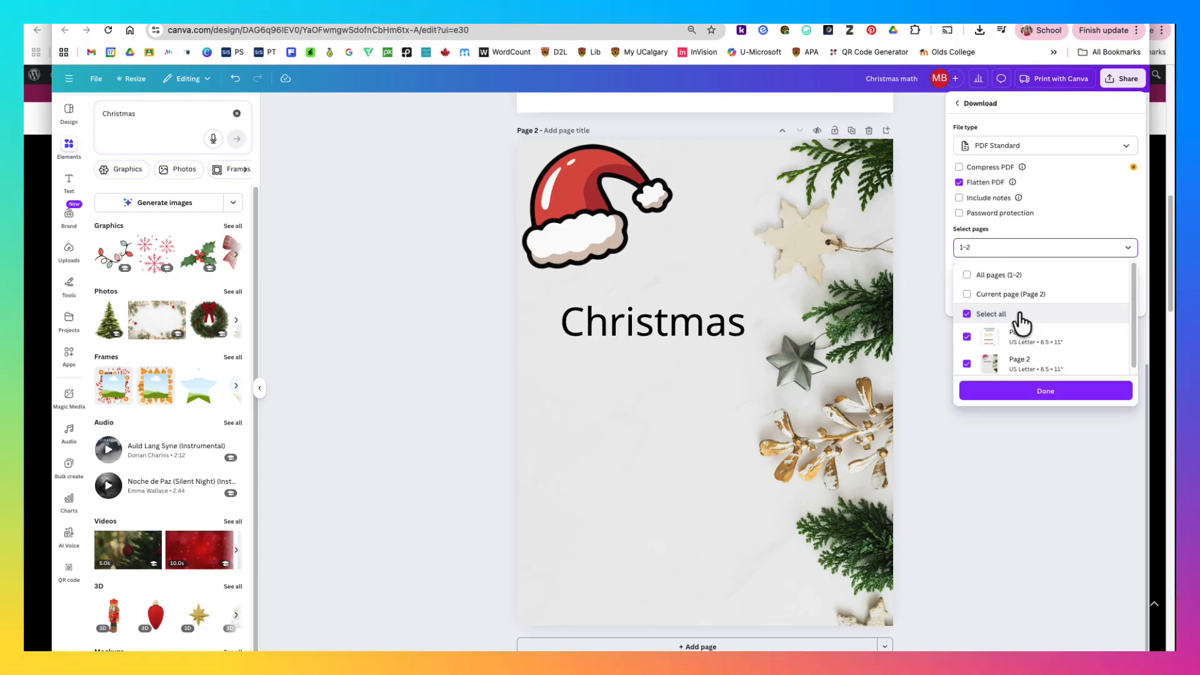
pyautogui.click(968, 295)
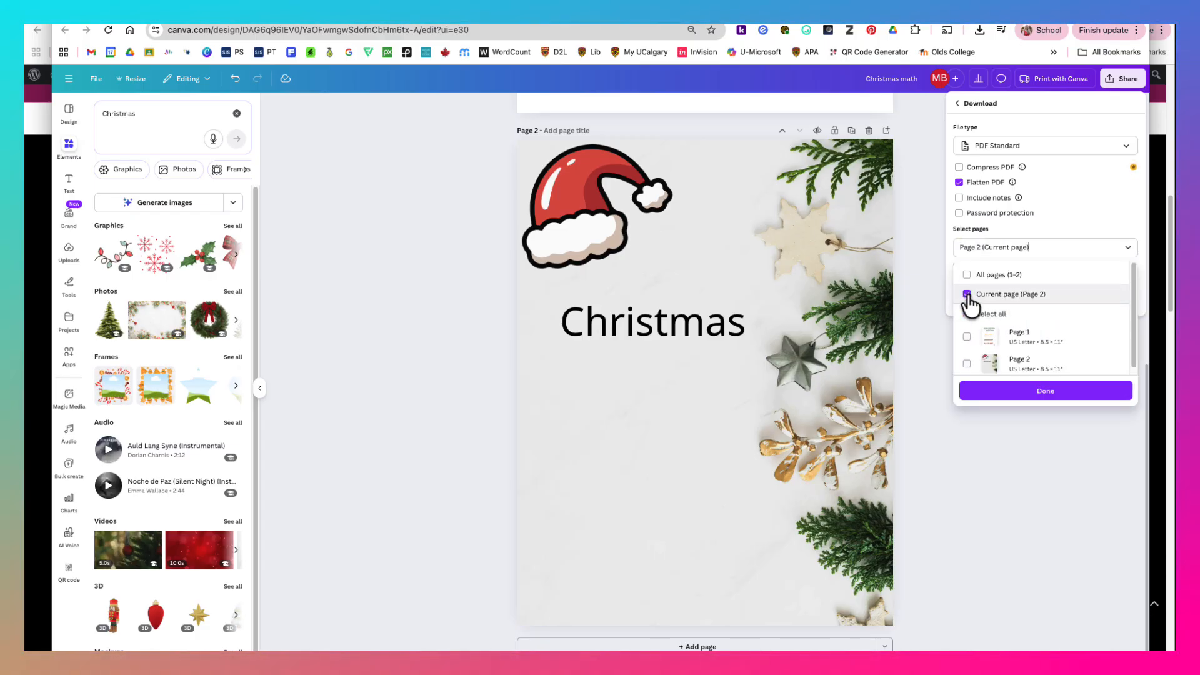
pyautogui.click(969, 315)
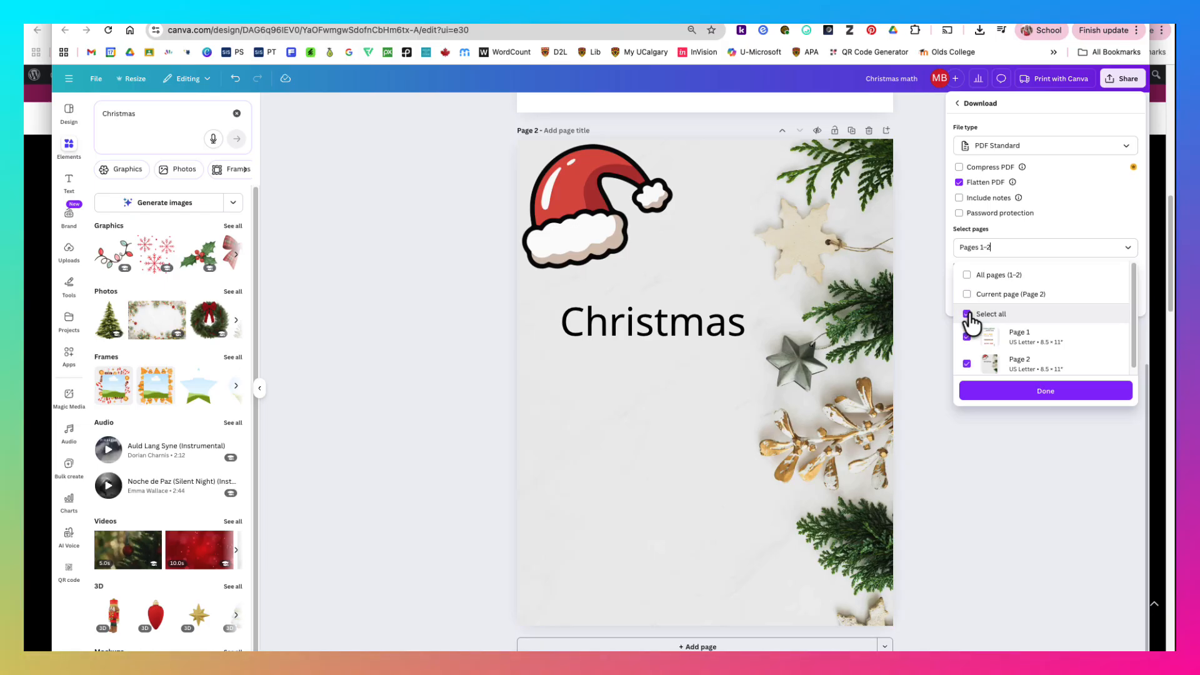
pyautogui.click(1044, 392)
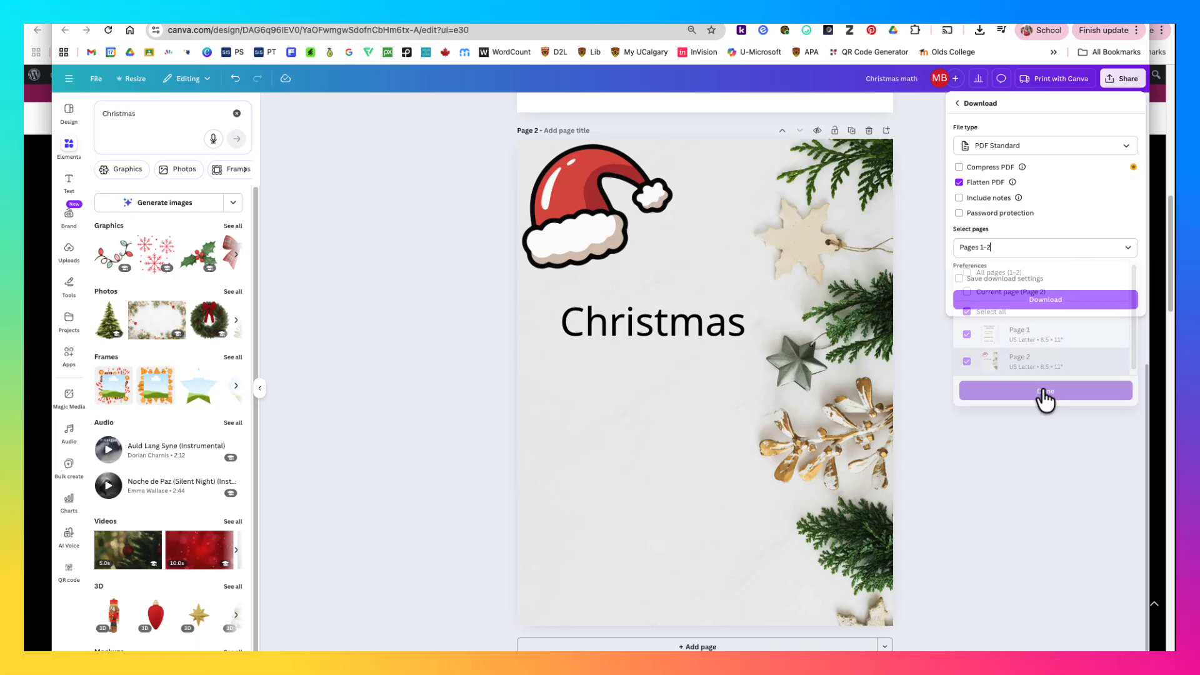
pyautogui.click(1034, 300)
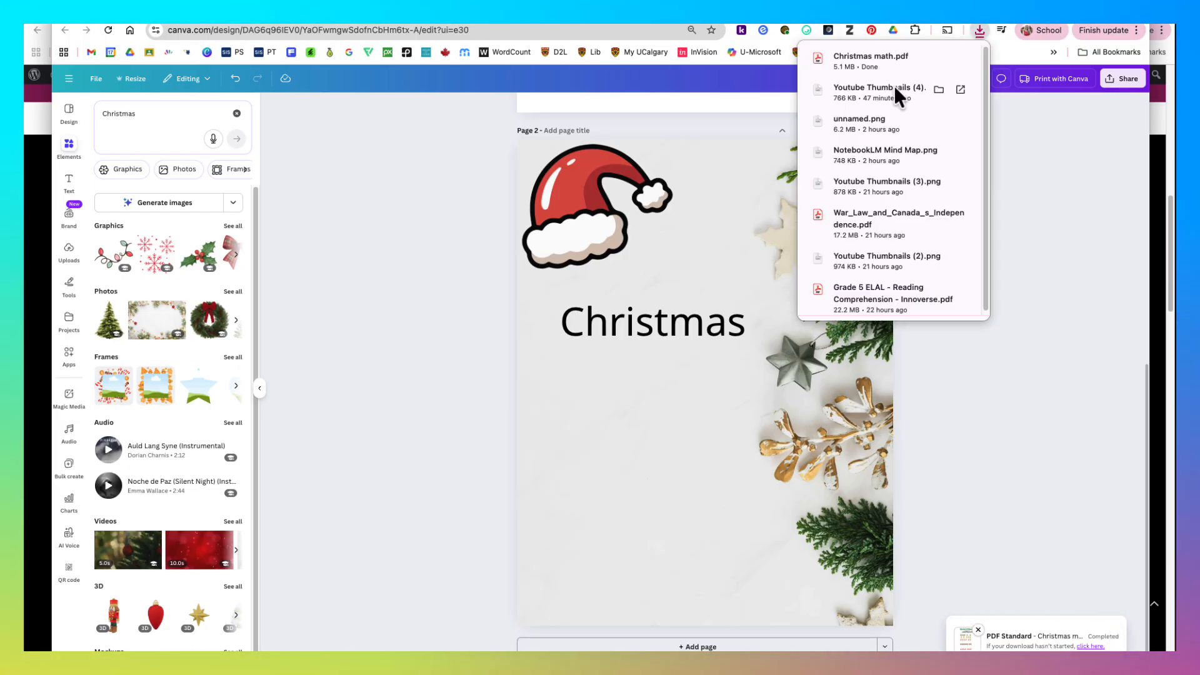
# - Open the downloaded "Christmas math.pdf" in Chrome, view its second page, and return to the Canva design
pyautogui.click(866, 59)
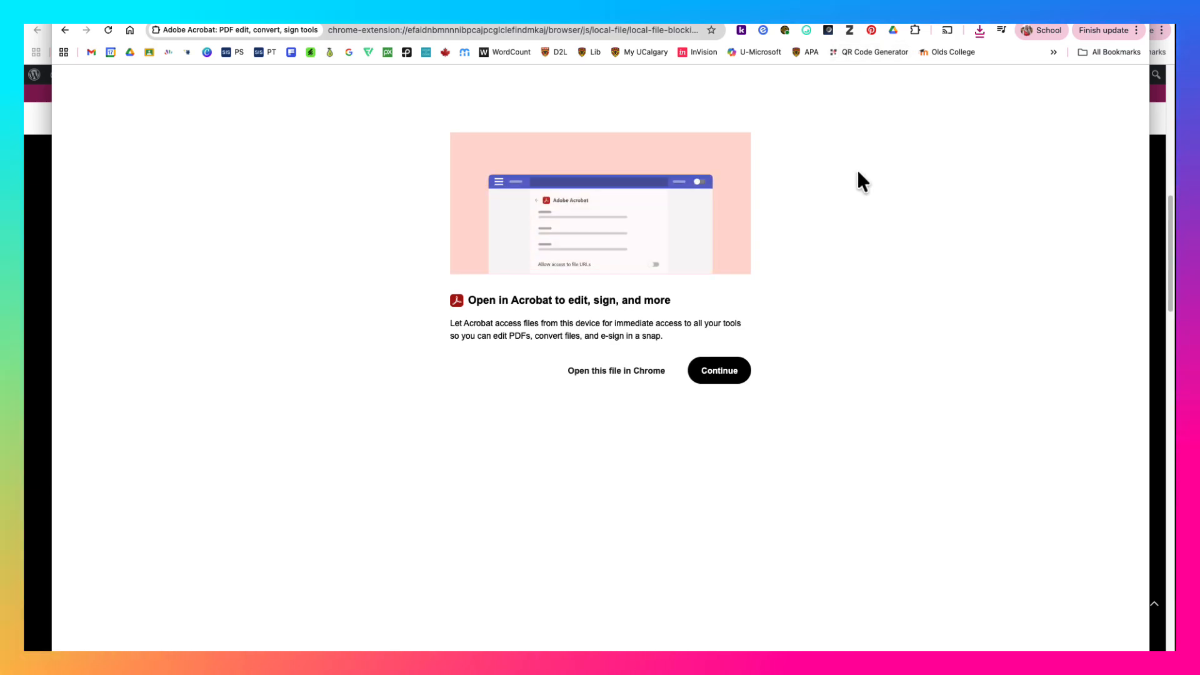
pyautogui.click(630, 371)
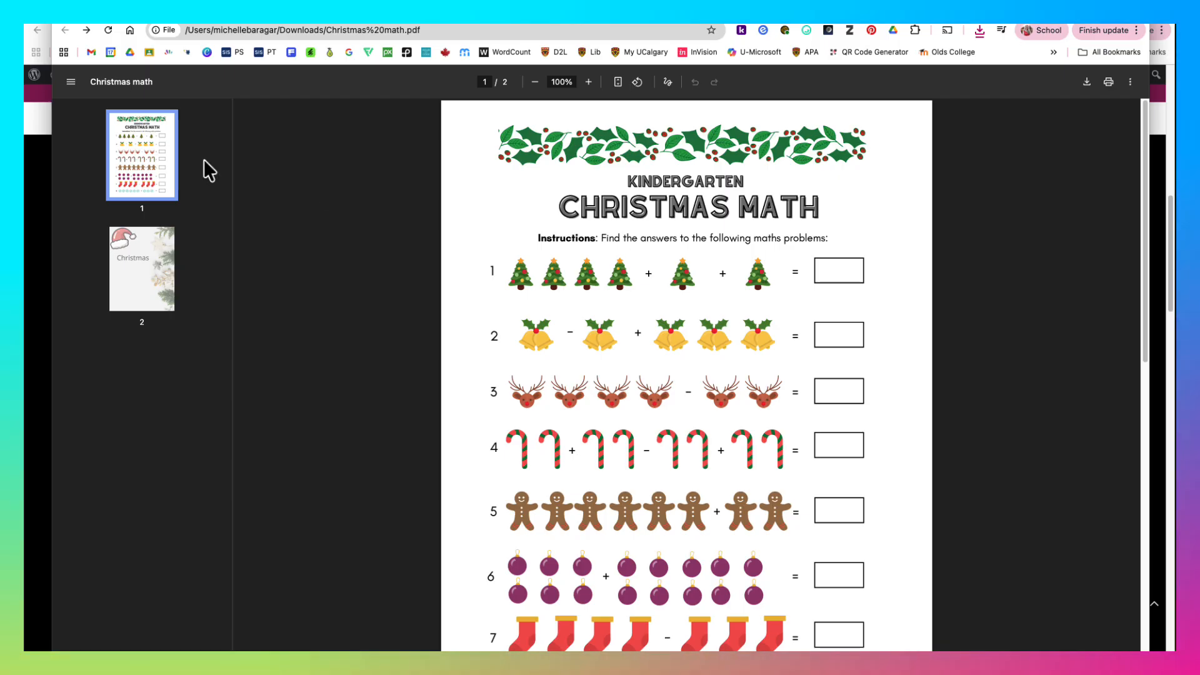
pyautogui.click(127, 300)
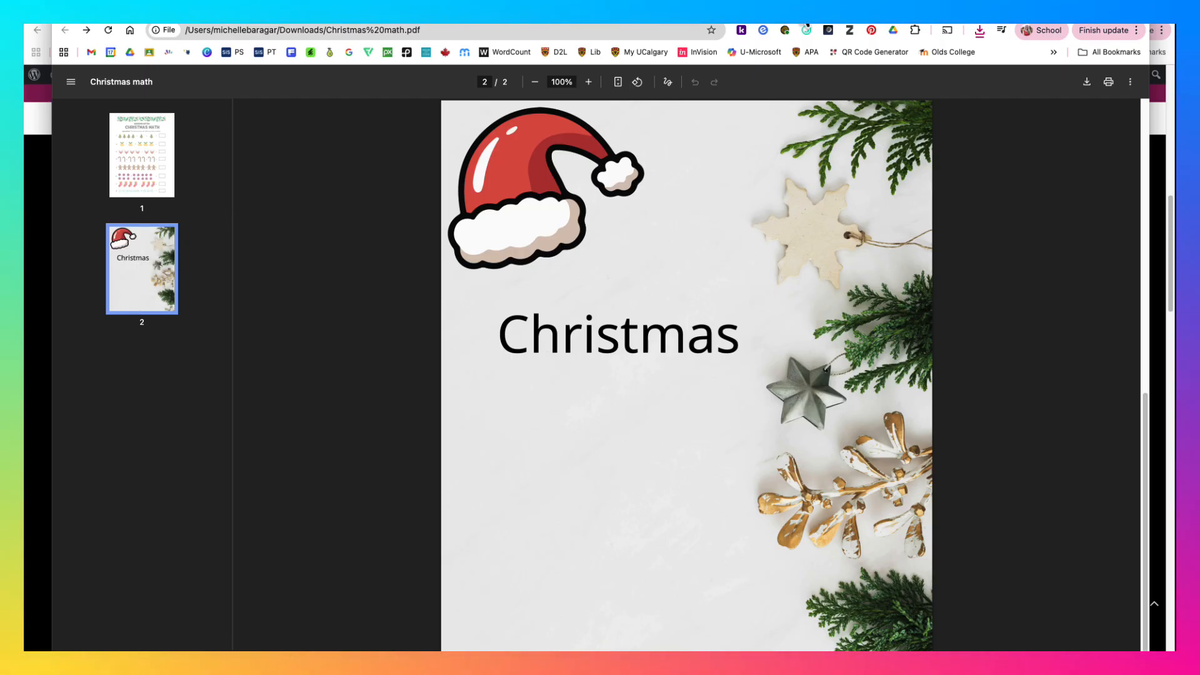
pyautogui.click(803, 14)
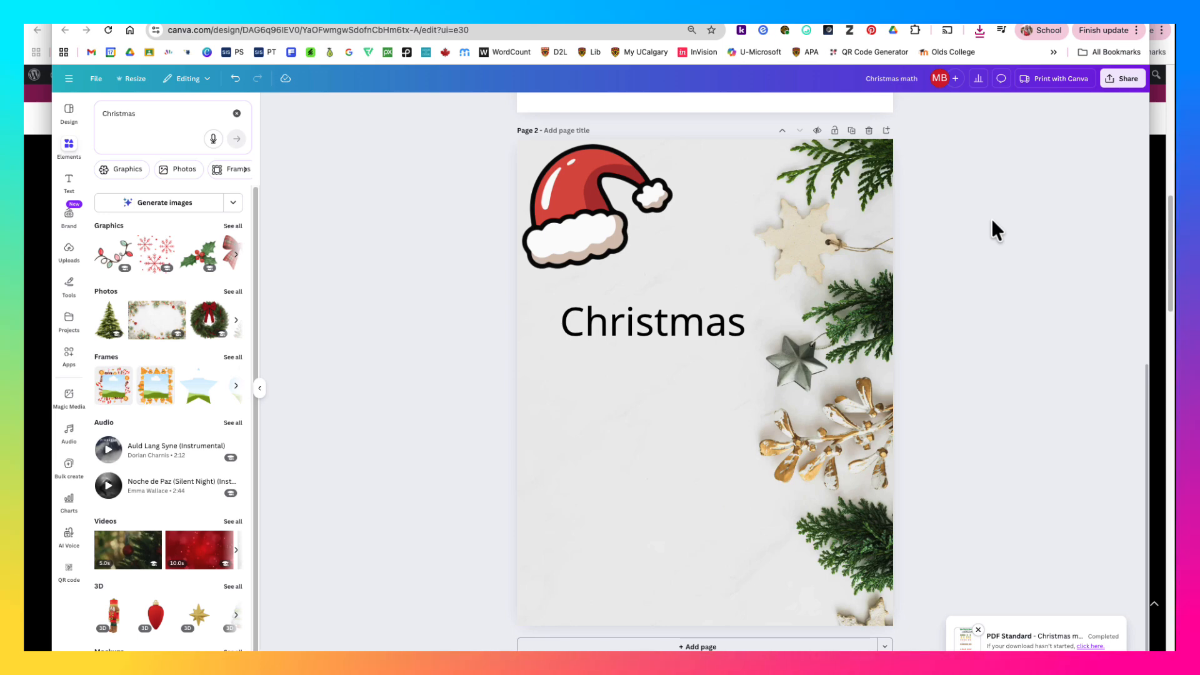